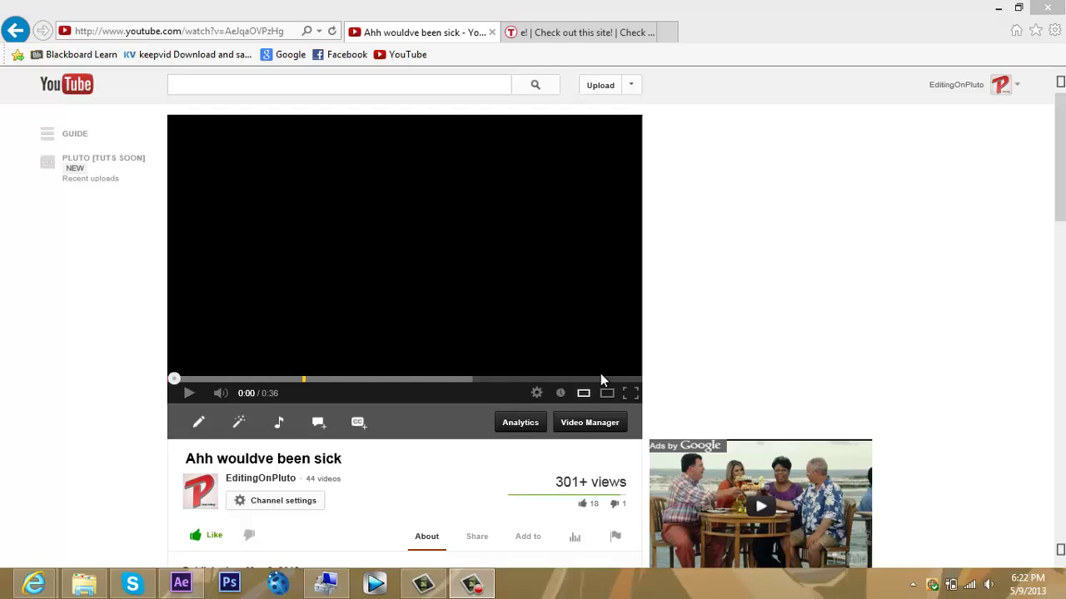
Play the 'Ahh wouldve been sick' video, skip ahead, dismiss the ad overlay, and pause it.
click(205, 305)
click(224, 380)
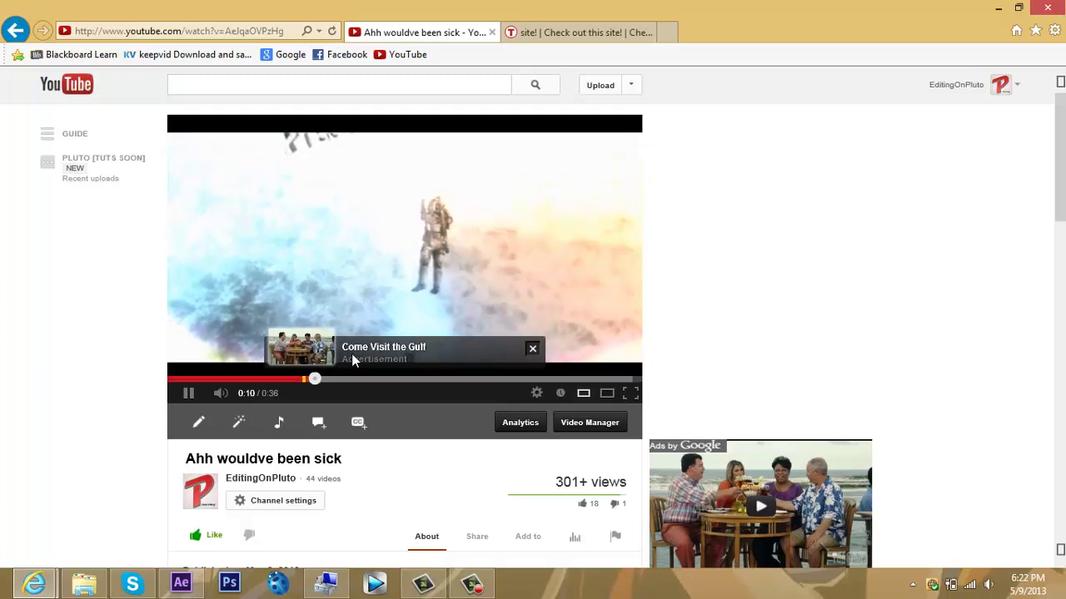
click(533, 349)
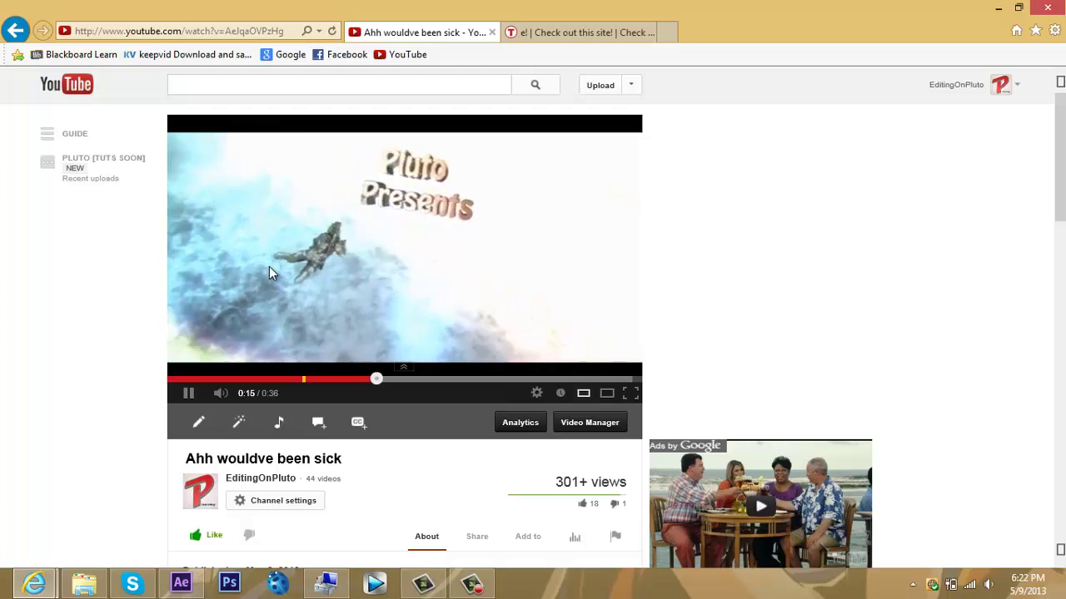
click(315, 240)
Import clip 2013_4_29_20_58_50 from the cine folder and build a composition from it.
click(1006, 8)
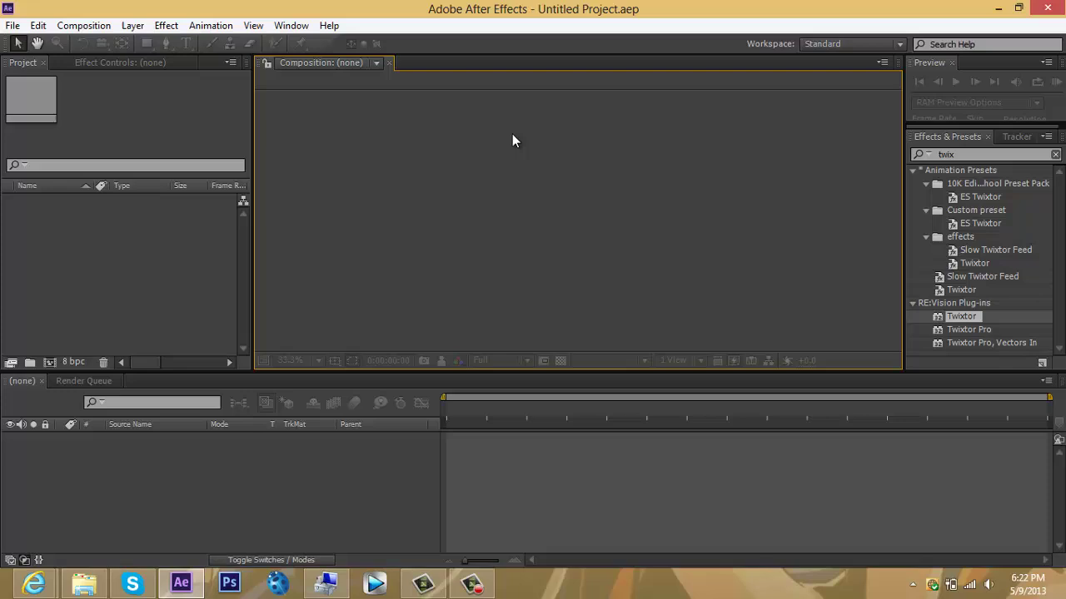
click(12, 25)
click(579, 243)
click(83, 586)
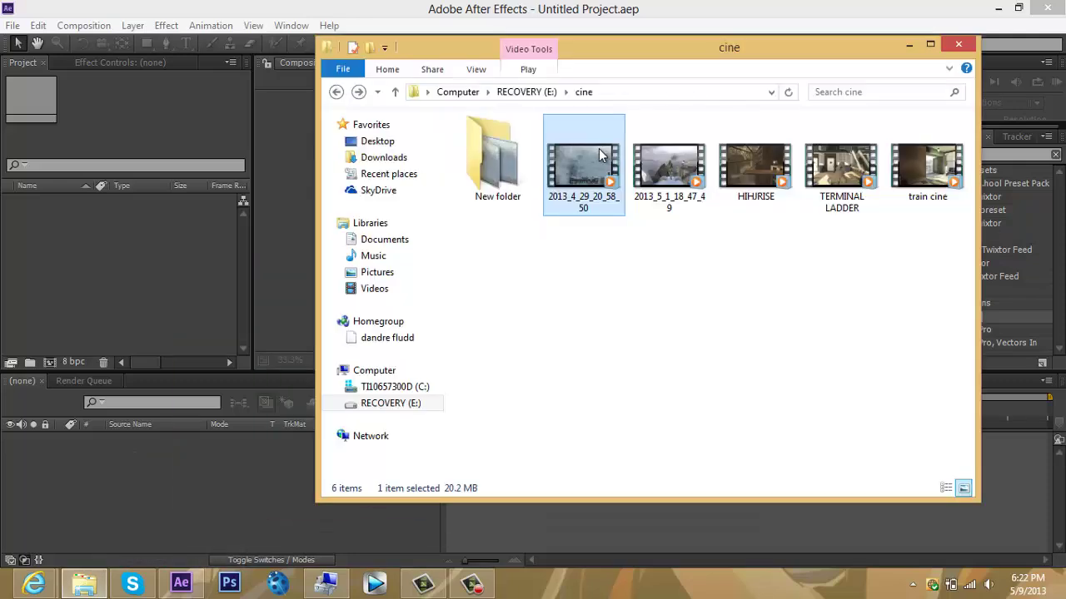
drag(597, 153, 49, 280)
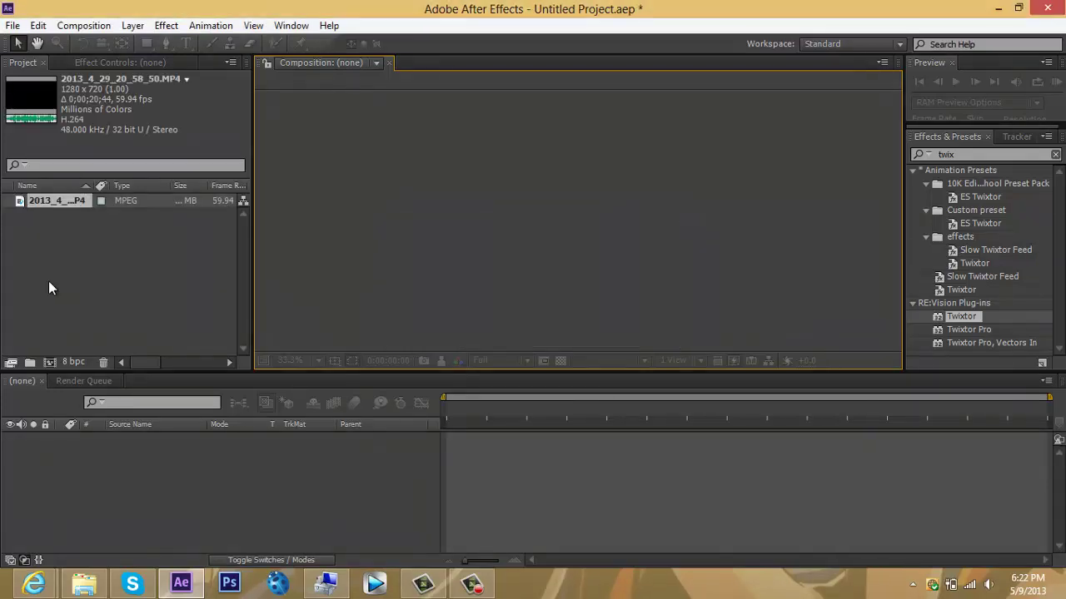
drag(54, 201, 47, 358)
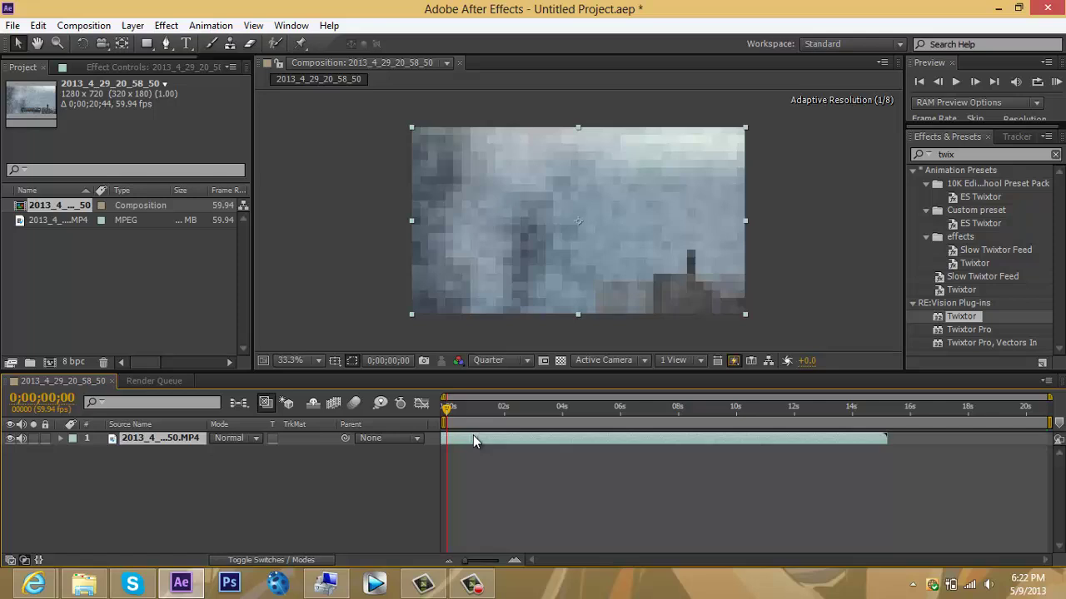
End the work area at about 15 seconds and set preview resolution to Full.
drag(1048, 421, 896, 413)
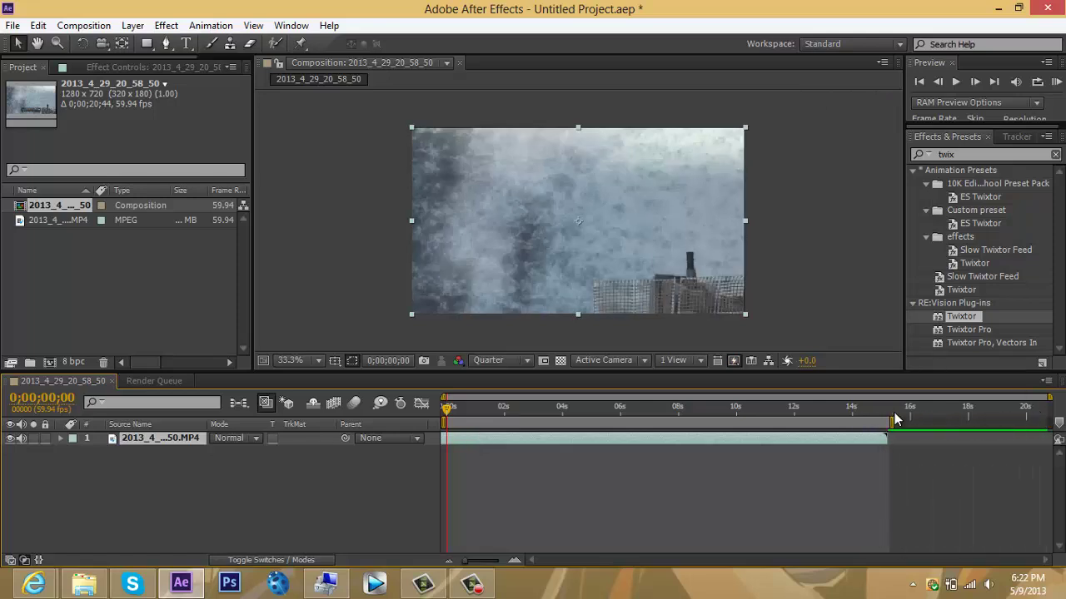
click(520, 361)
click(502, 401)
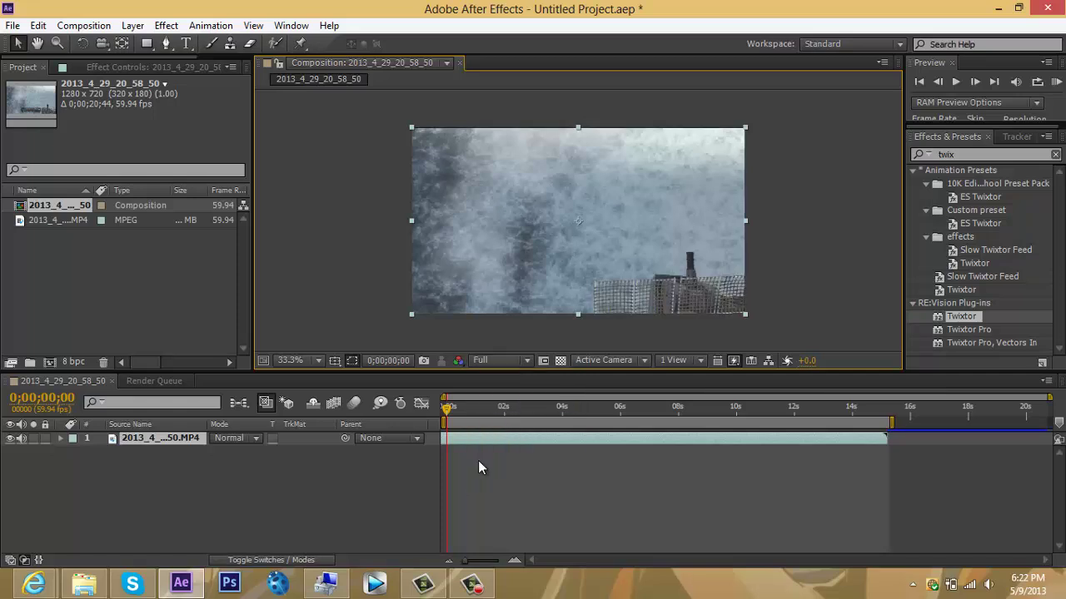
Add the composition to the render queue as a JPEG Sequence at maximum quality.
click(12, 25)
mouse_move(175, 243)
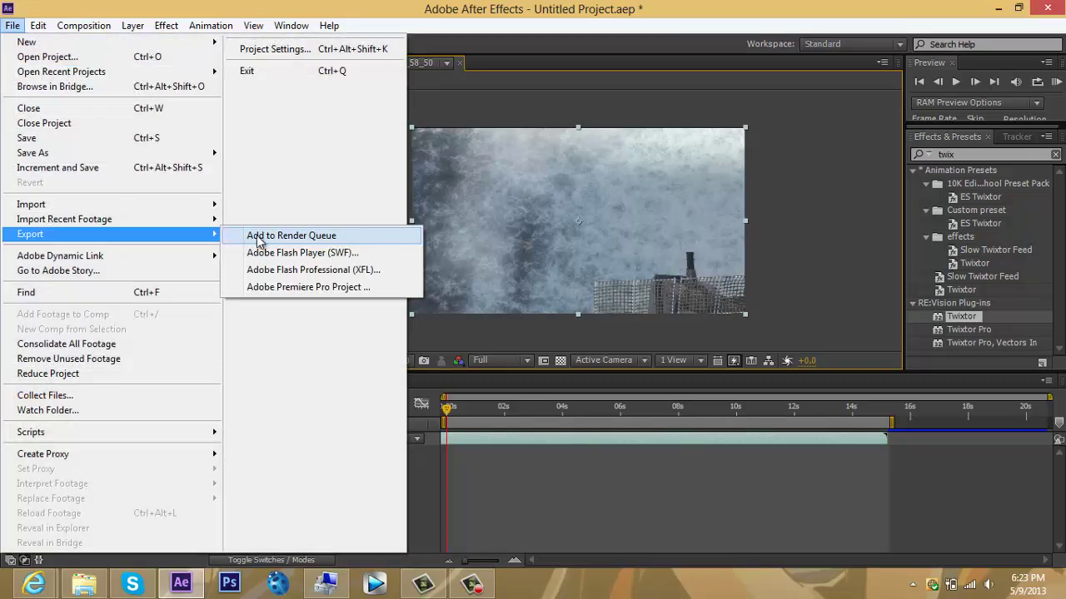
click(263, 236)
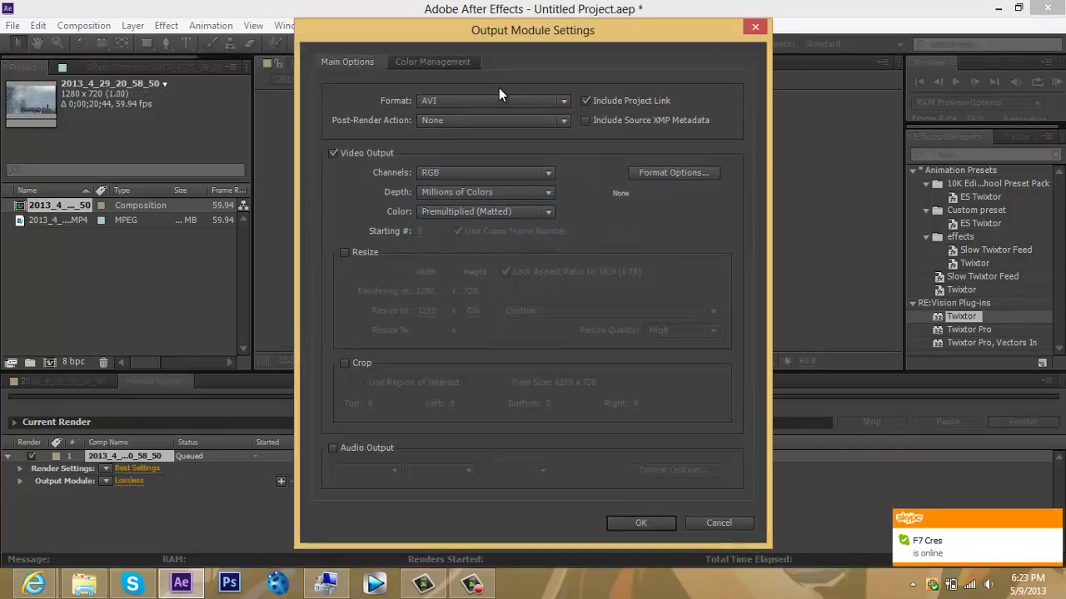
click(500, 101)
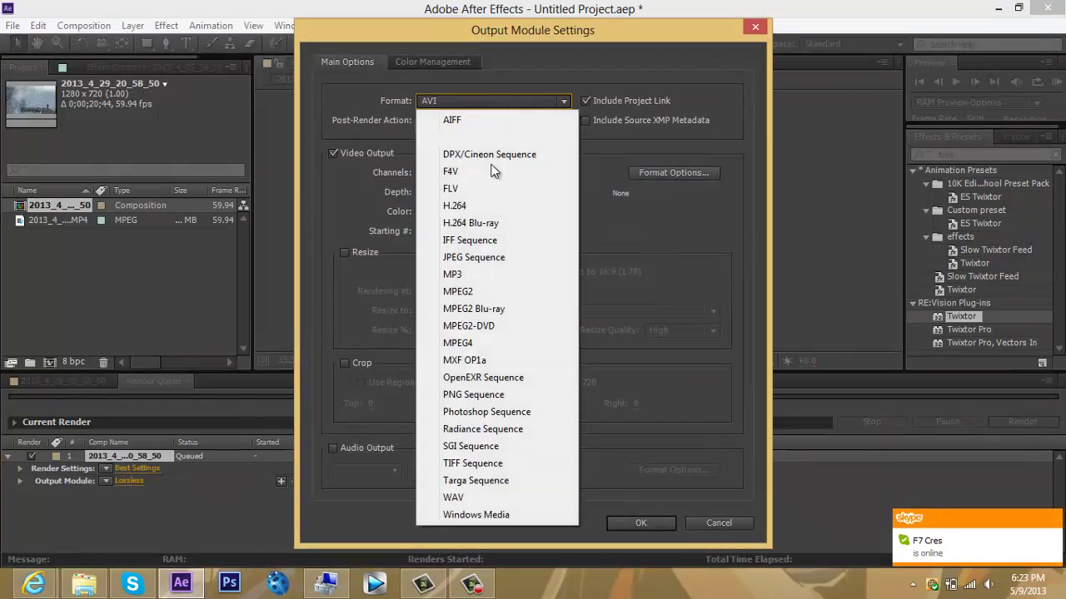
click(480, 259)
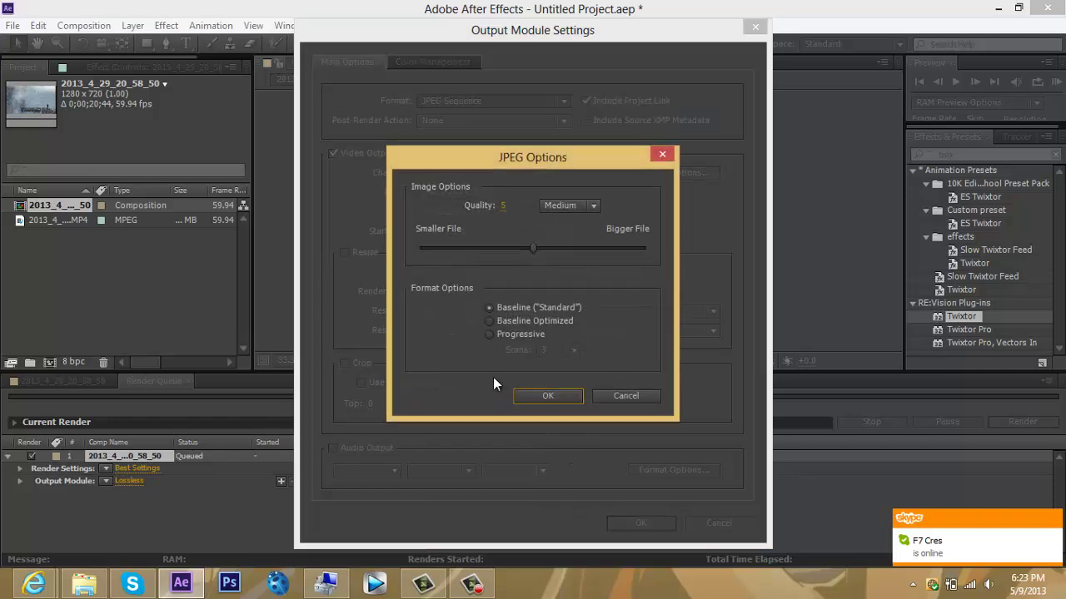
drag(538, 252, 634, 249)
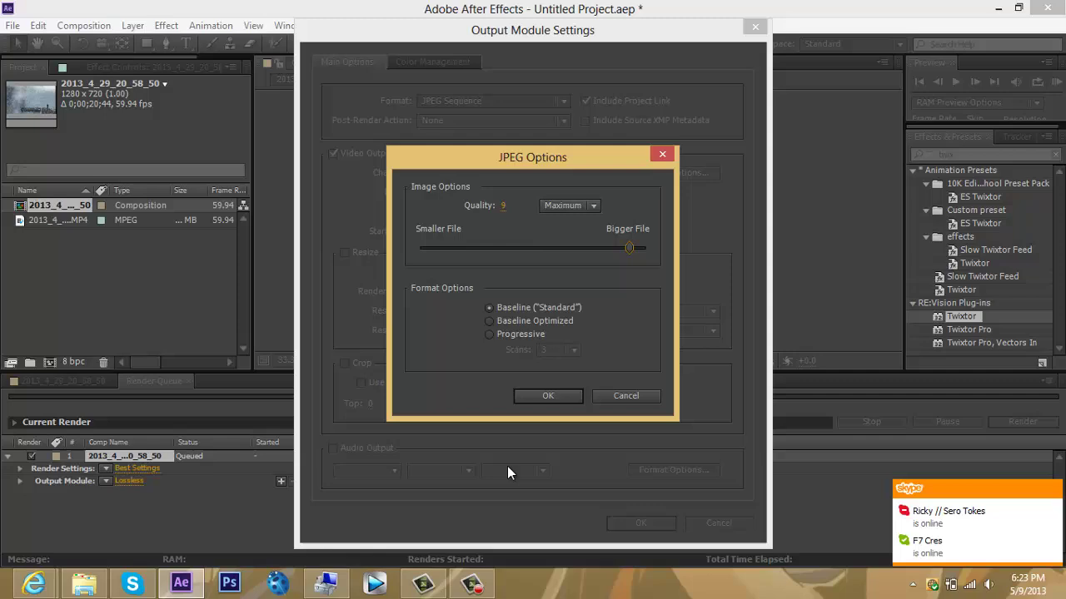
click(563, 396)
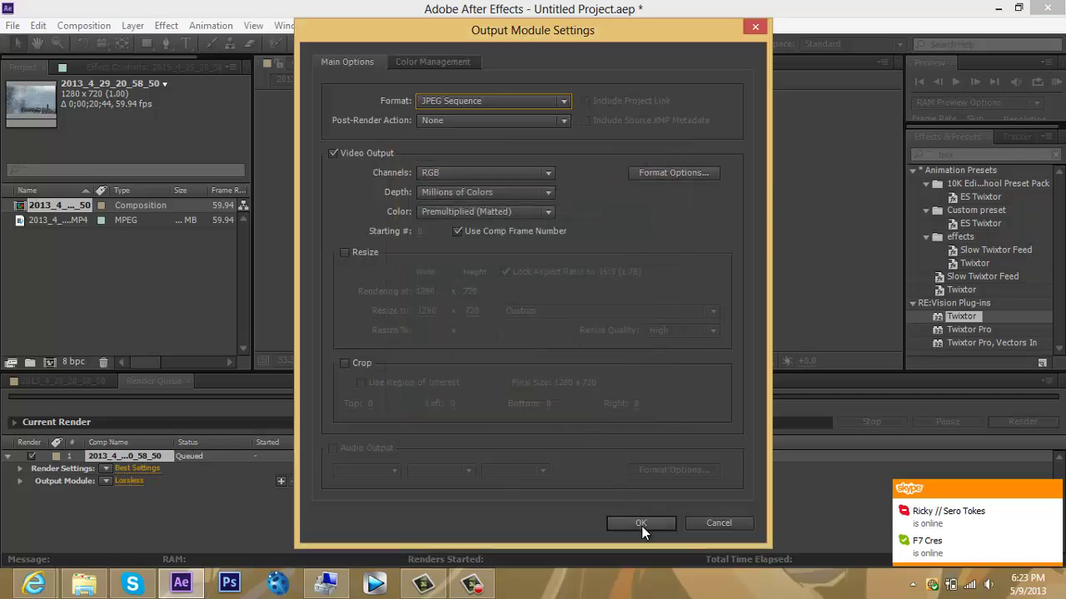
click(640, 523)
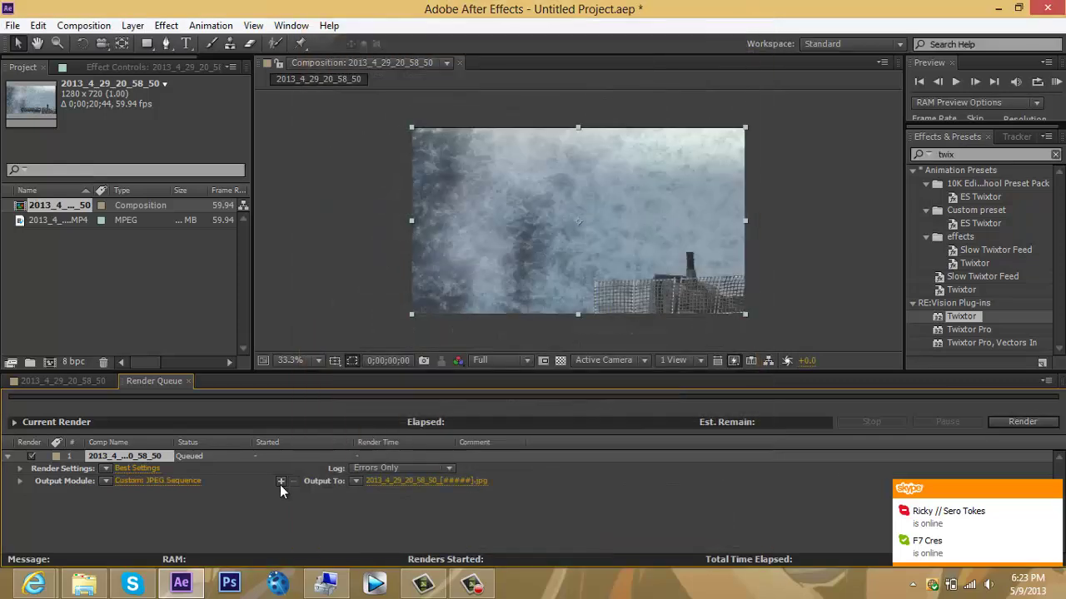
Check the render destination chooser and close it without changing the output path.
click(413, 480)
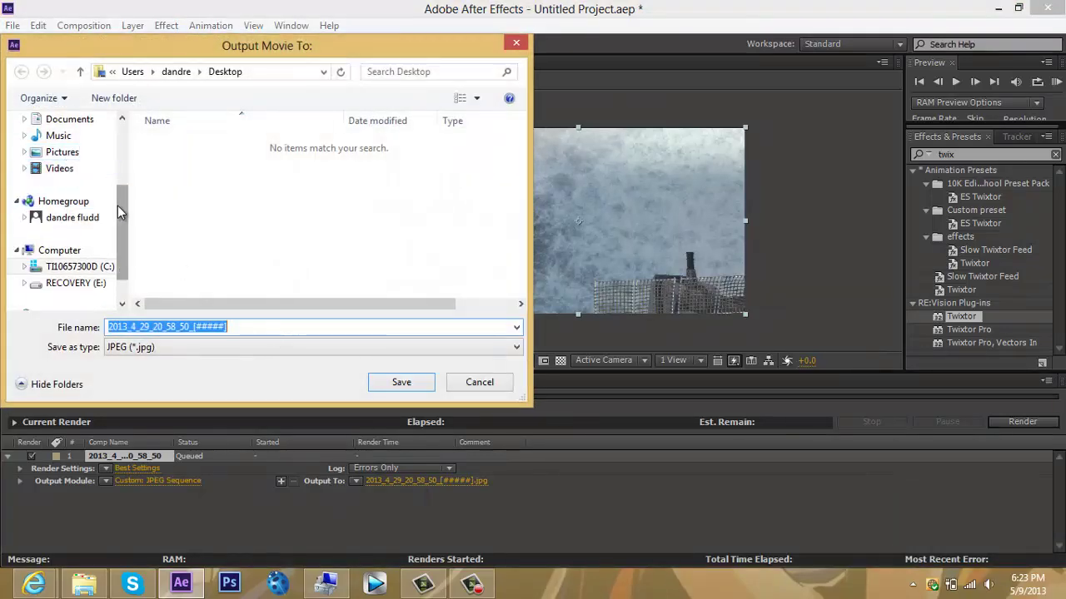
scroll(119, 213, up, 5)
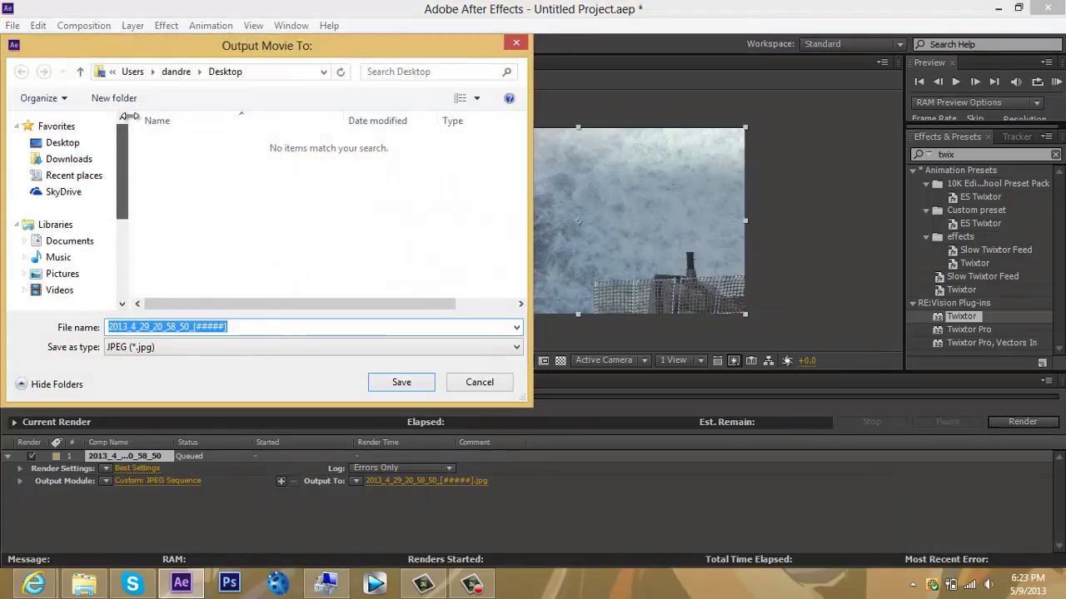
click(516, 45)
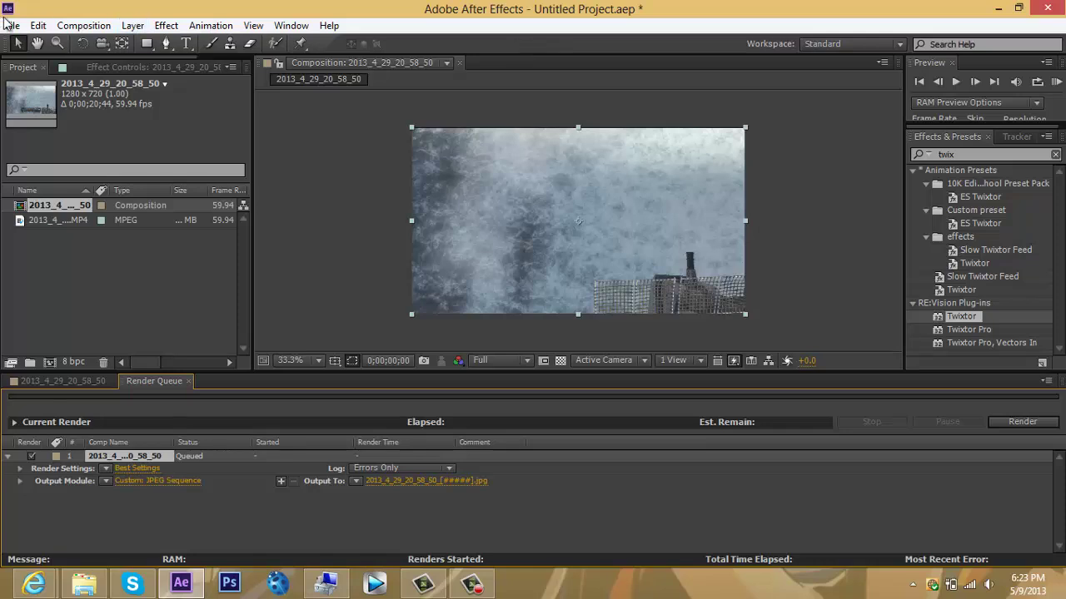
Quit After Effects without saving and minimize the cine folder window.
click(1048, 10)
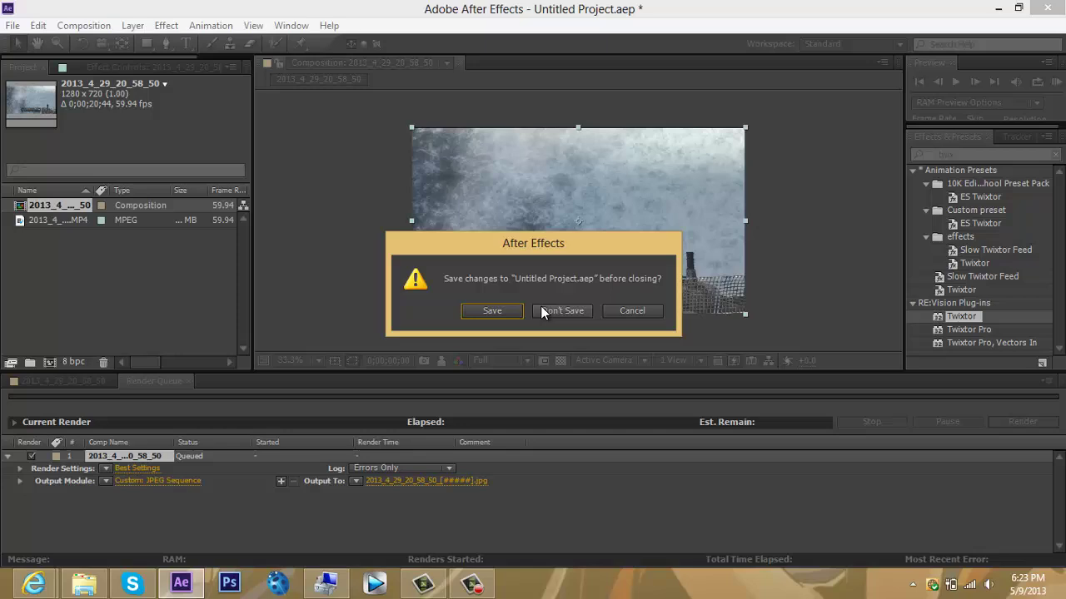
click(541, 309)
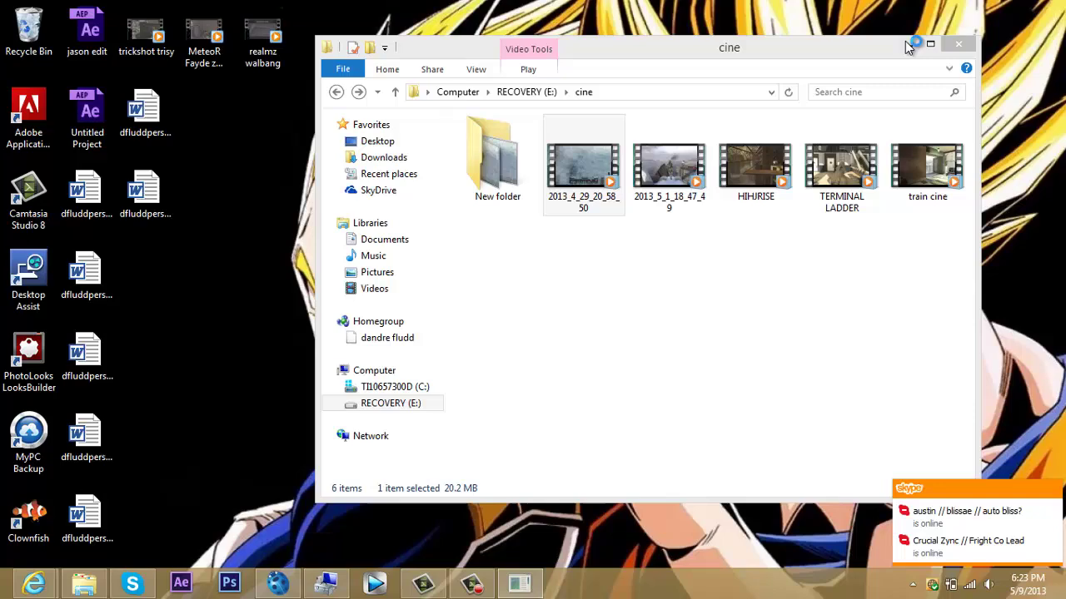
click(908, 44)
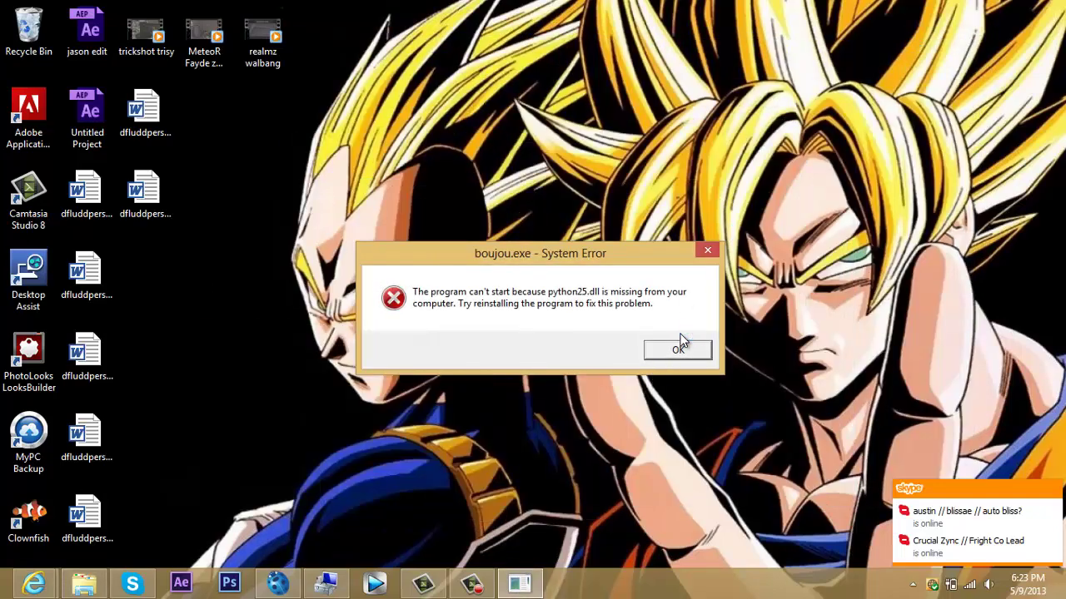
Dismiss the boujou missing python25.dll error and launch boujou.
click(678, 349)
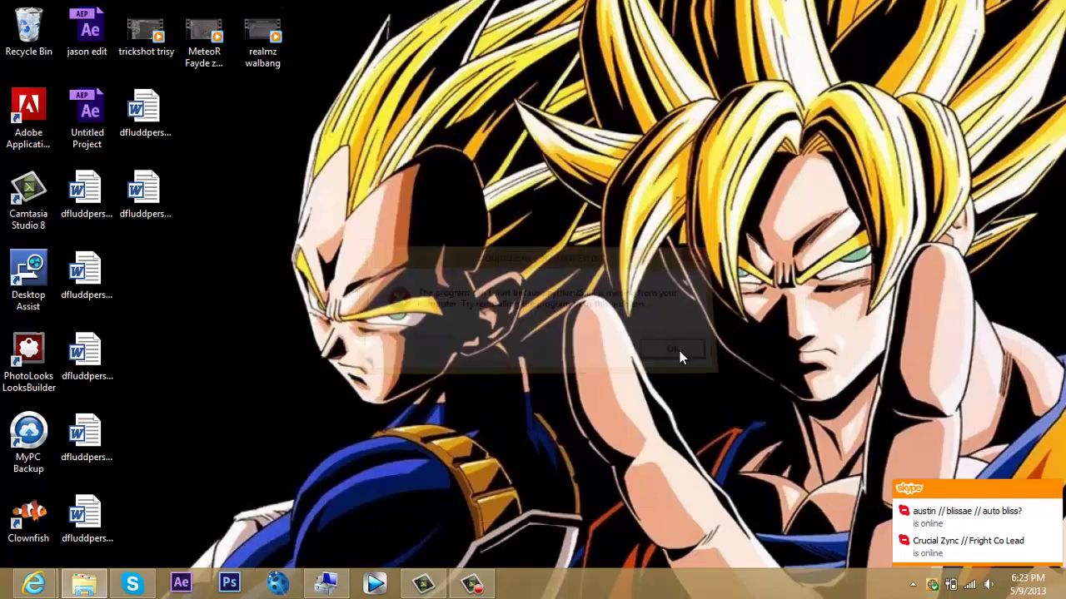
click(472, 583)
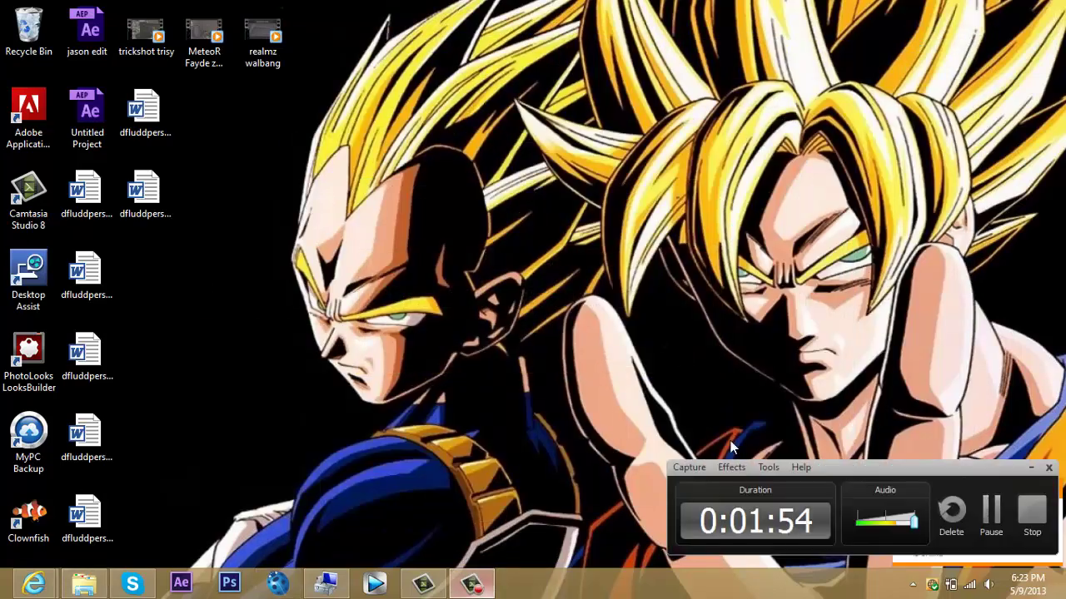
click(990, 516)
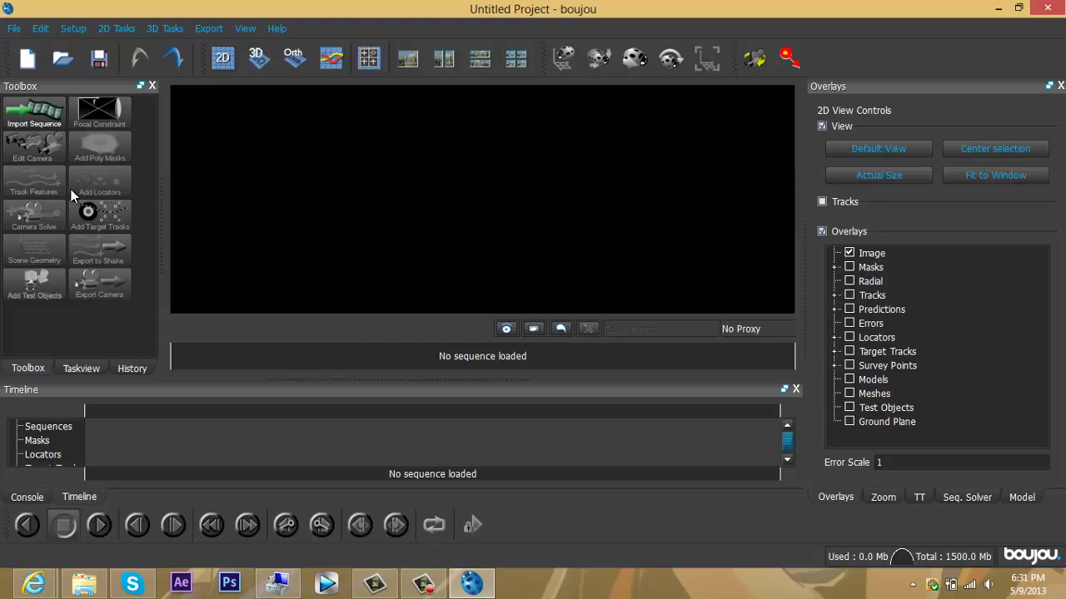
Load the JPEG frames from E:\cine\New folder as an image sequence, starting from the first frame.
click(35, 115)
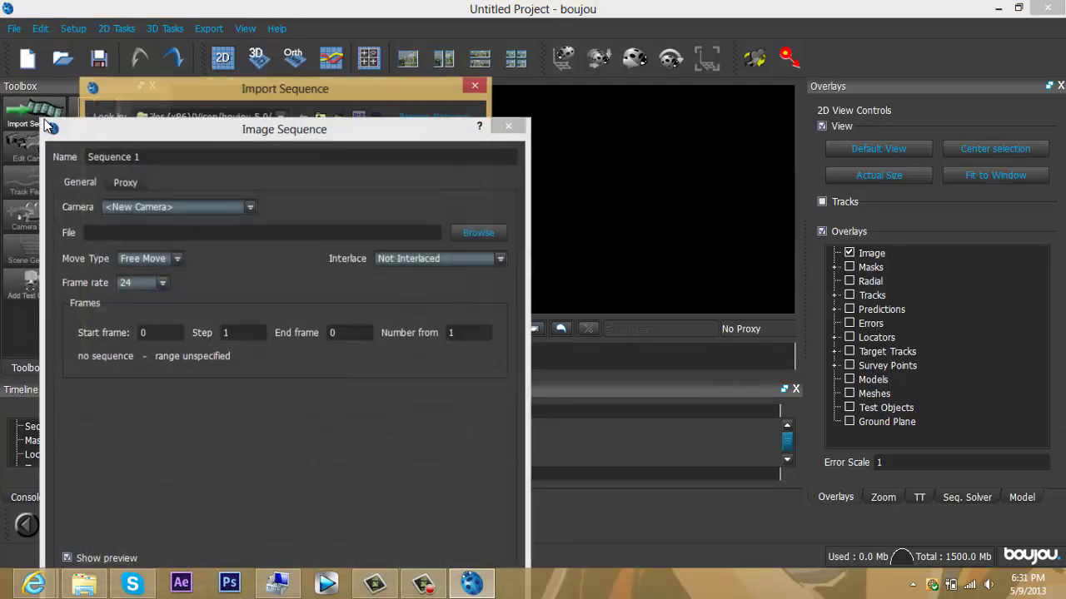
click(280, 118)
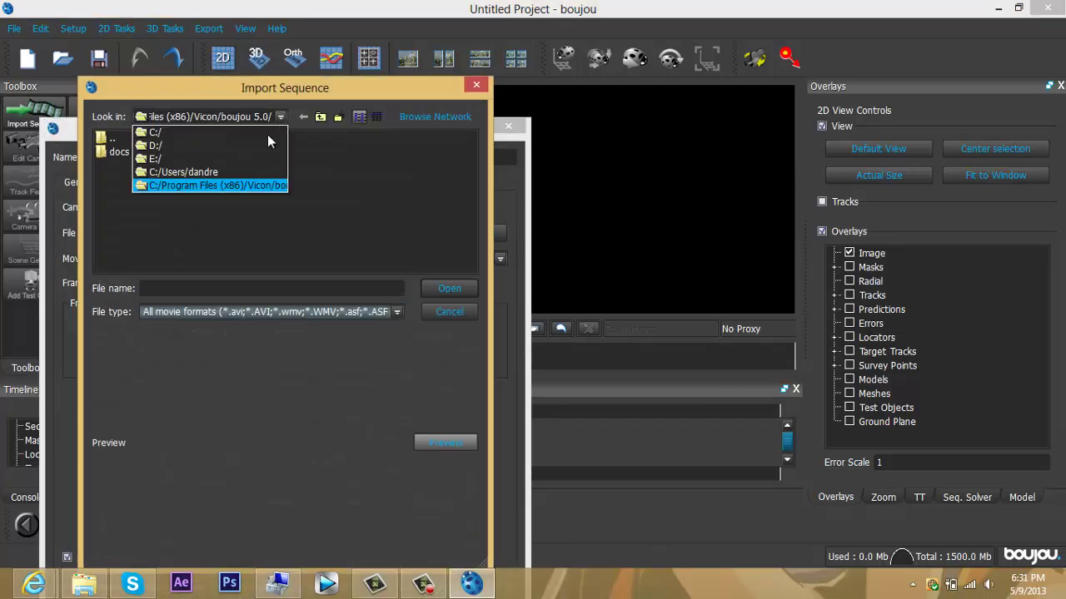
click(254, 159)
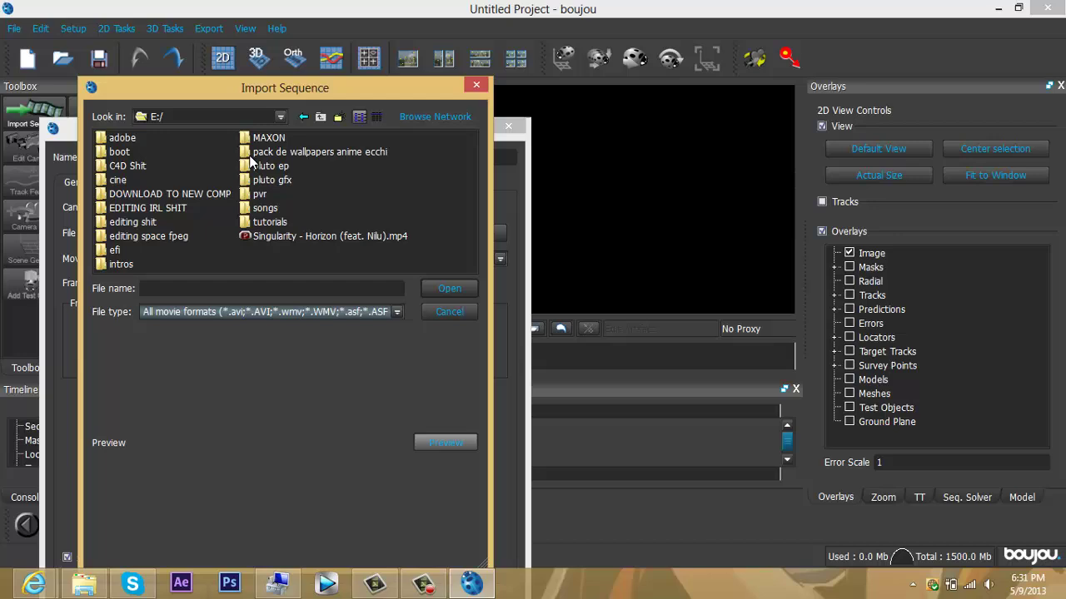
double_click(127, 178)
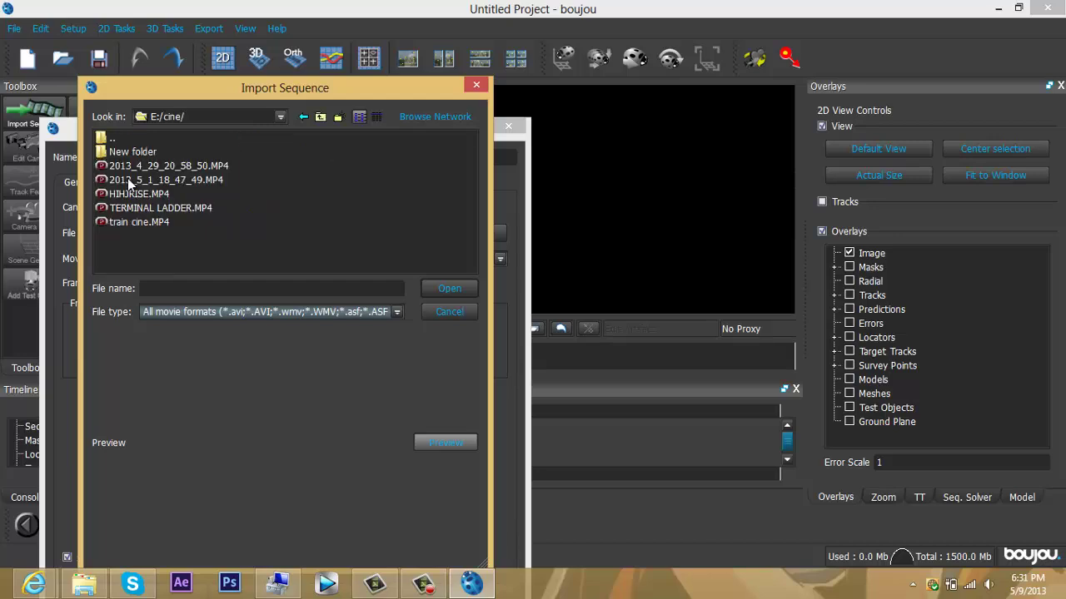
click(121, 149)
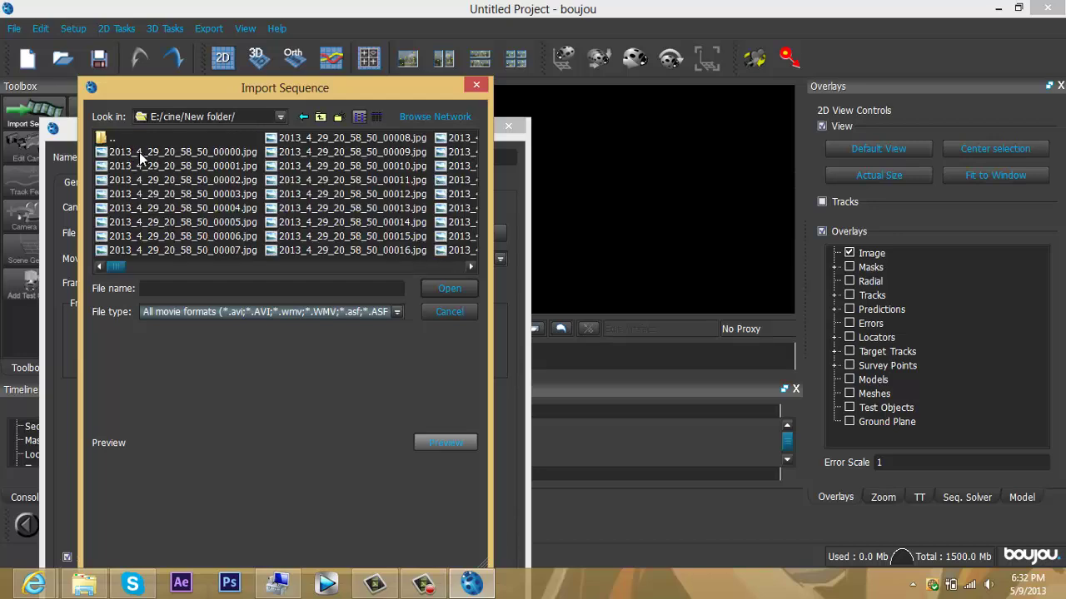
click(145, 152)
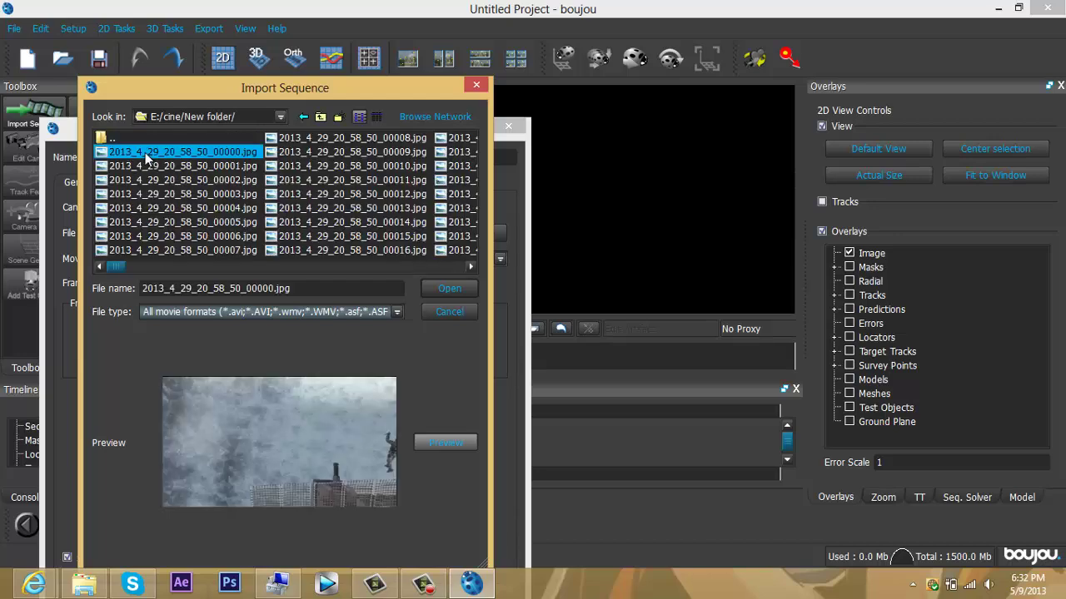
click(450, 288)
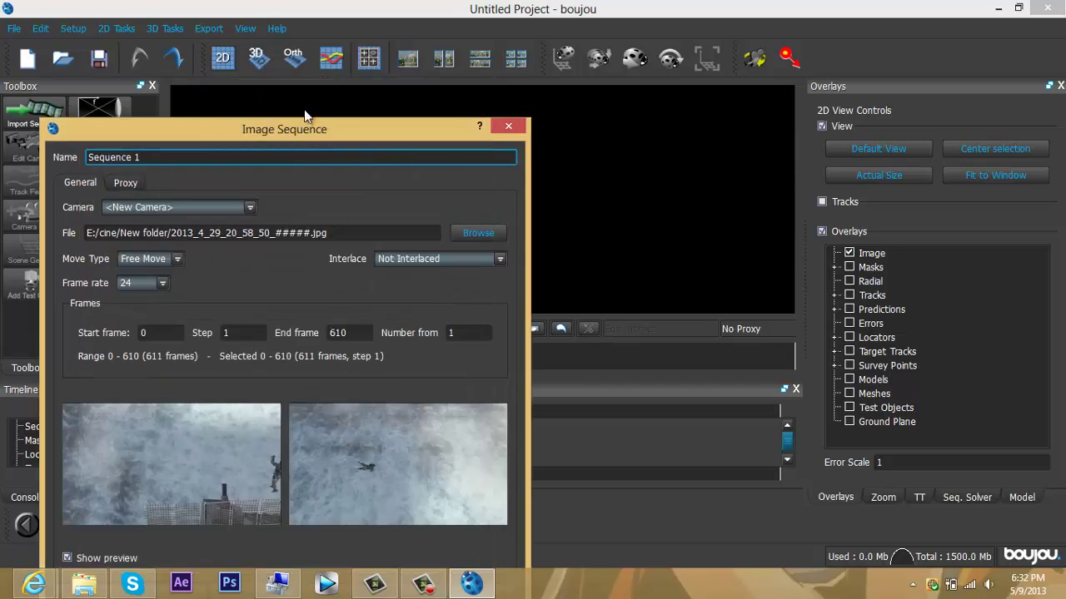
Apply the image sequence settings at 25 fps and close the dialog.
drag(304, 131, 416, 13)
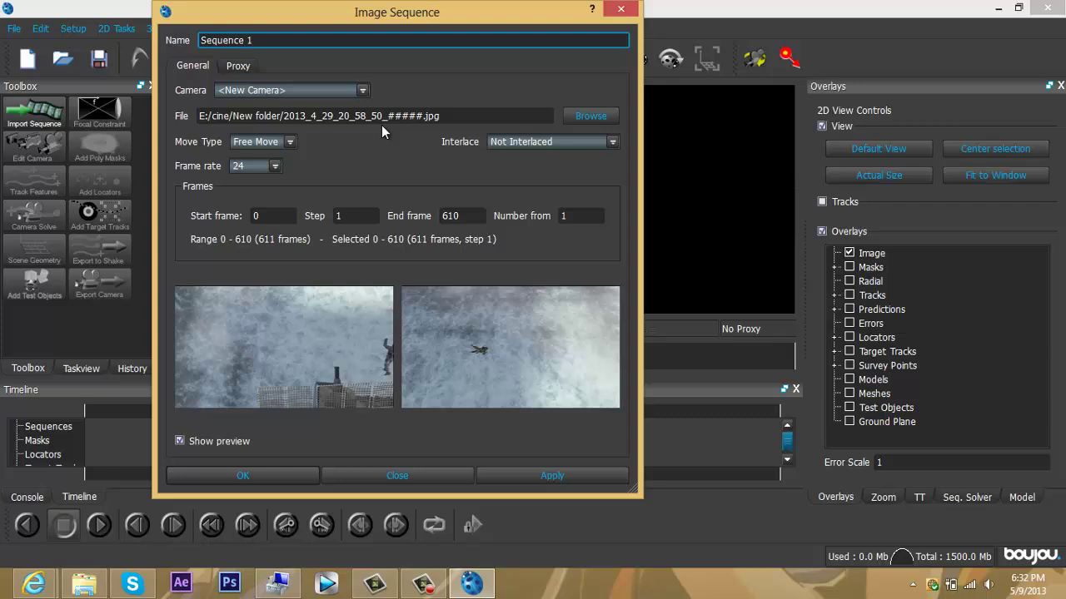
click(549, 476)
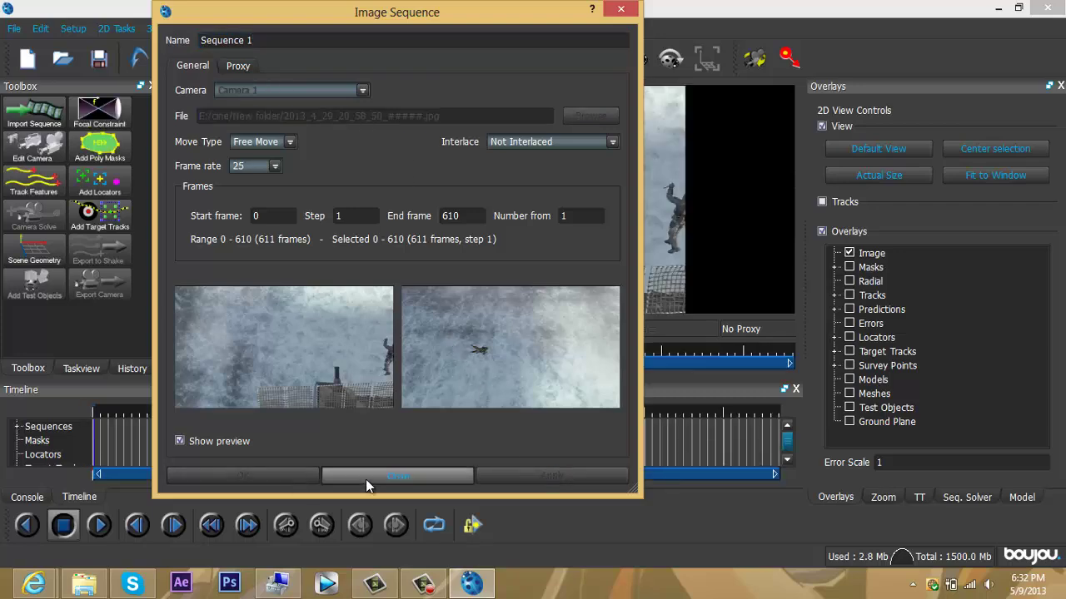
click(365, 478)
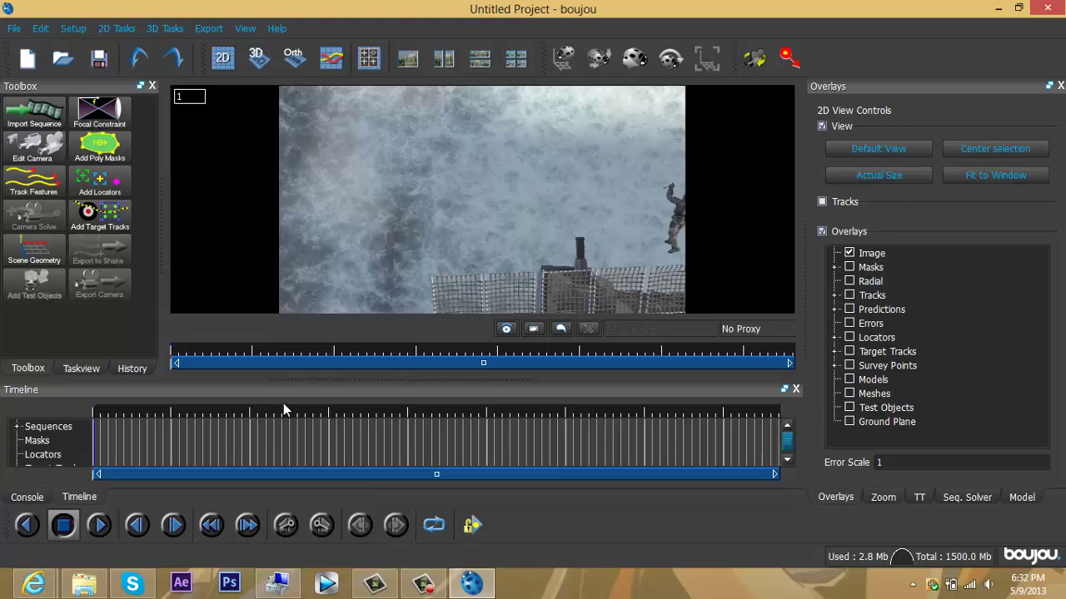
Track features over all frames, check the tracks on an earlier frame, and open Camera Solve.
click(62, 185)
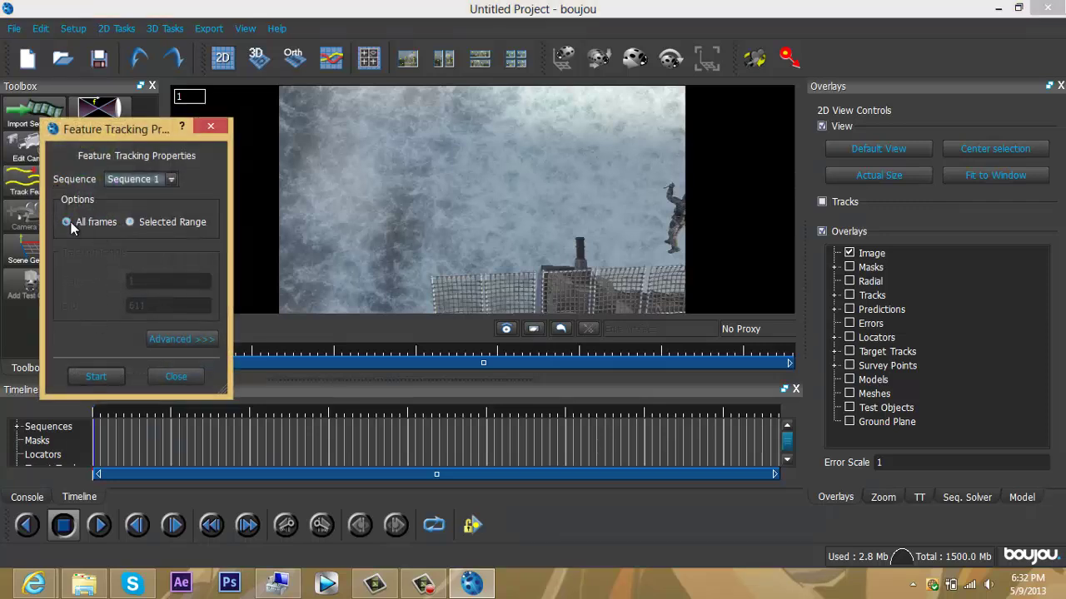
click(122, 381)
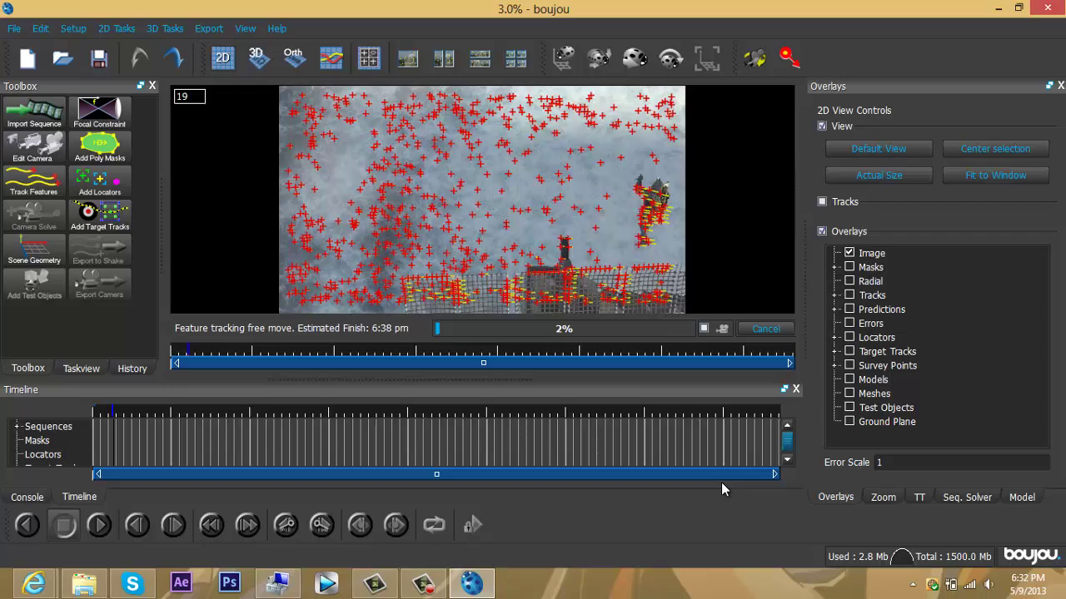
click(422, 583)
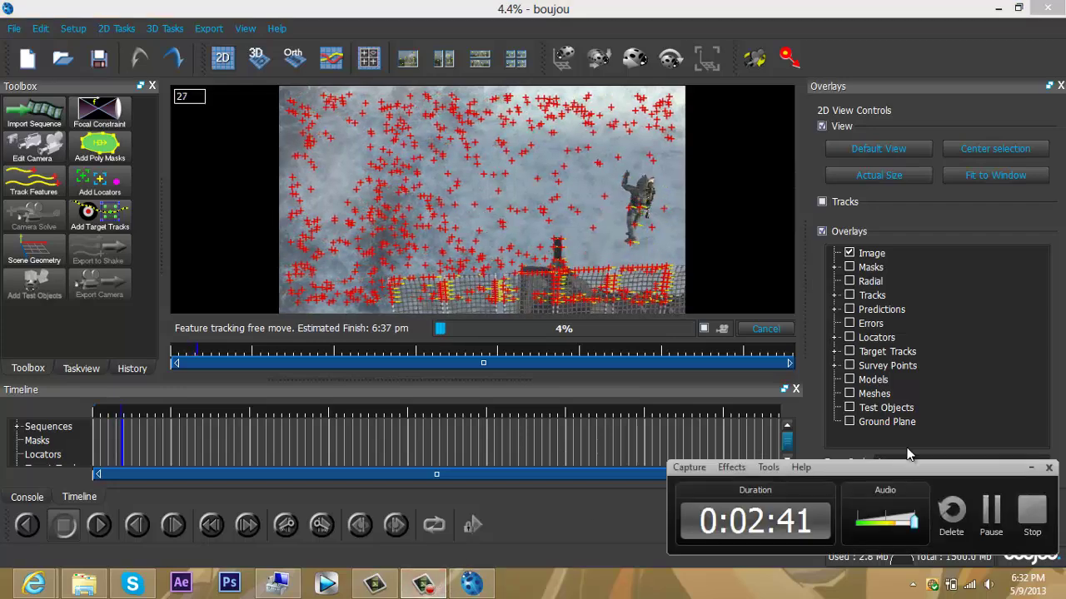
click(1009, 523)
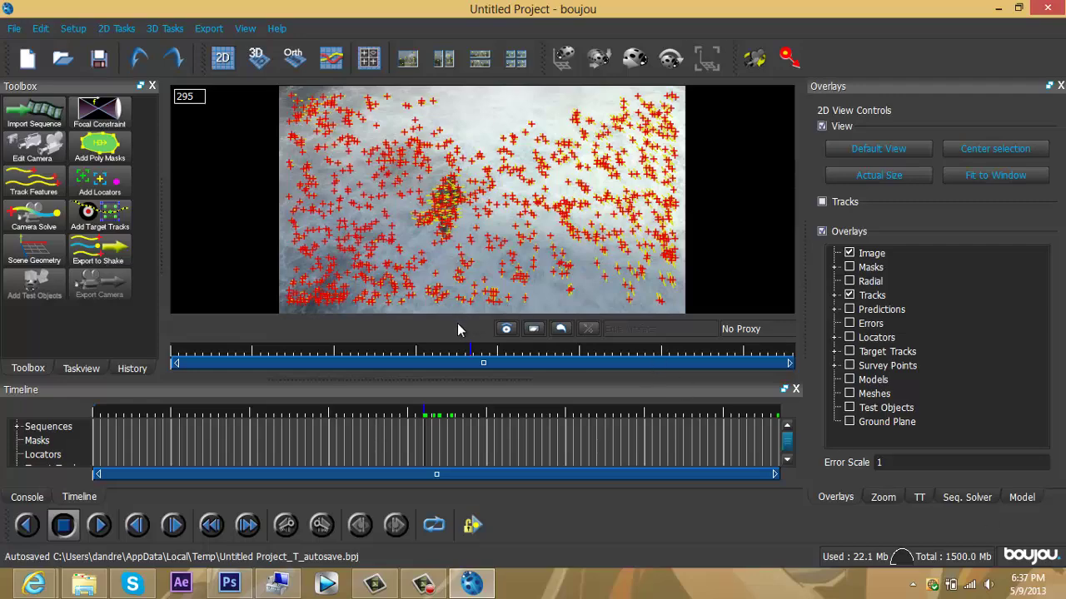
drag(469, 354, 519, 360)
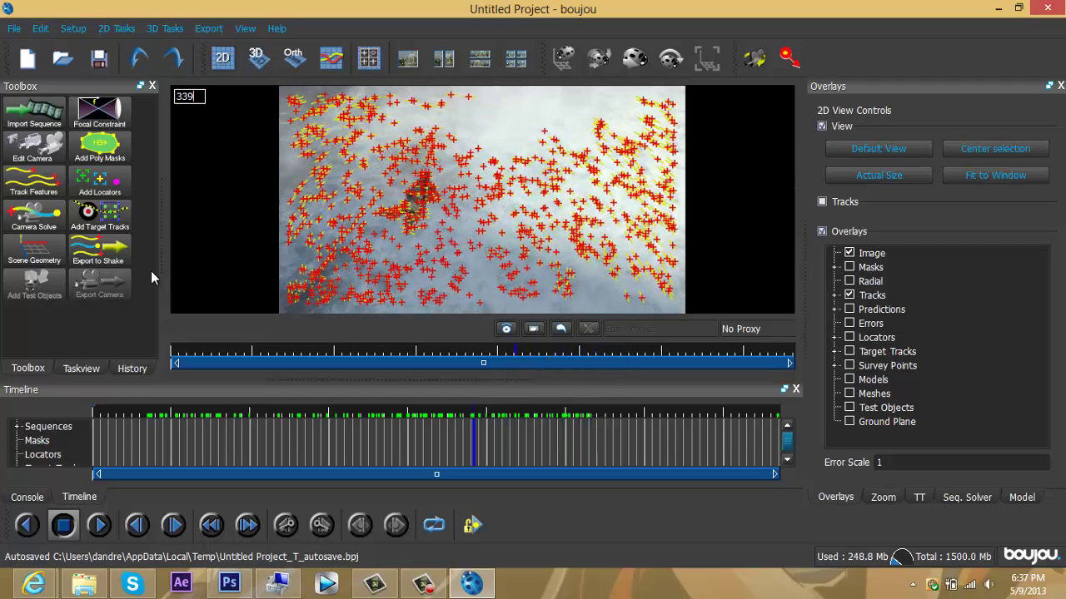
click(47, 226)
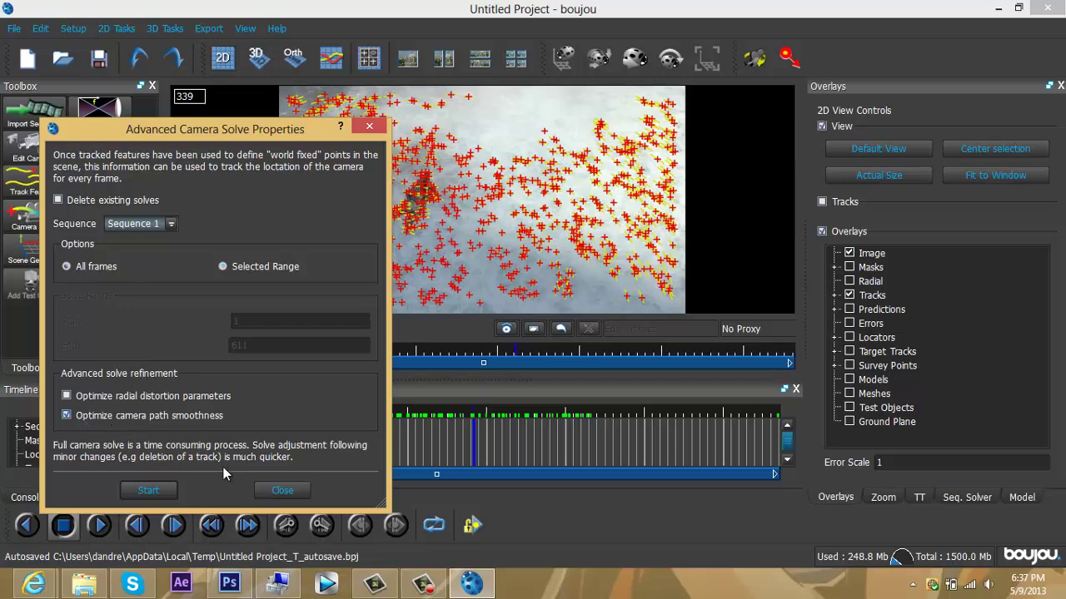
Run the camera solve with path smoothness optimisation until Camera solve 1 is produced.
click(169, 491)
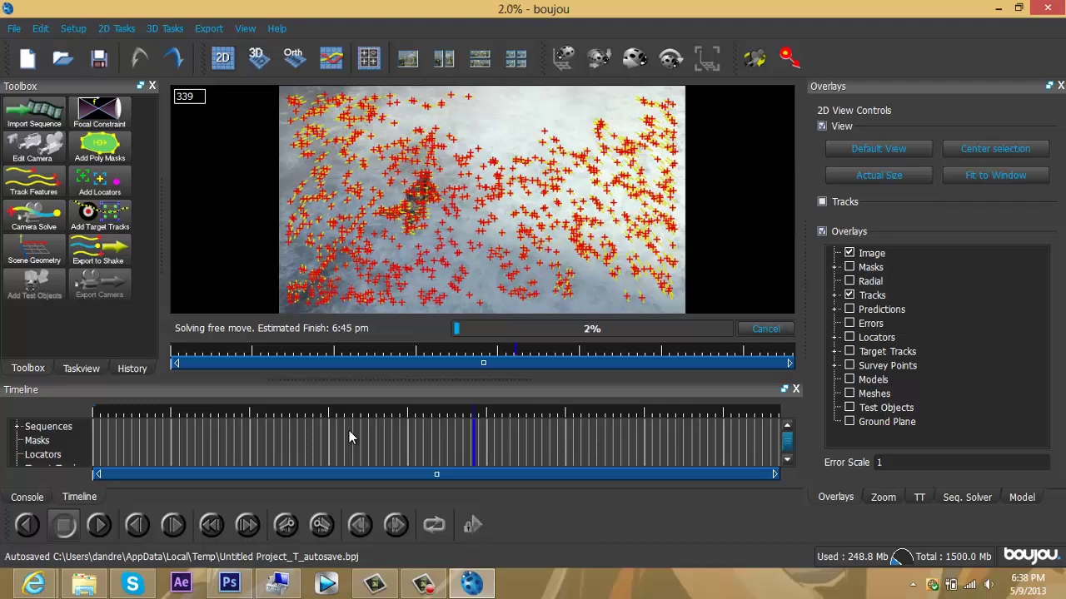
click(423, 585)
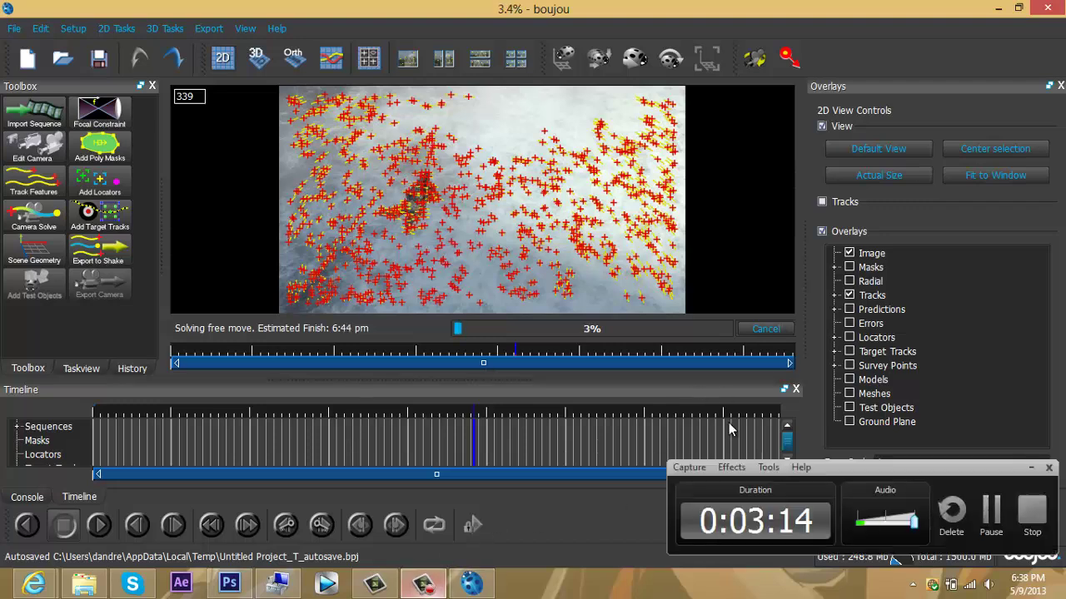
click(990, 513)
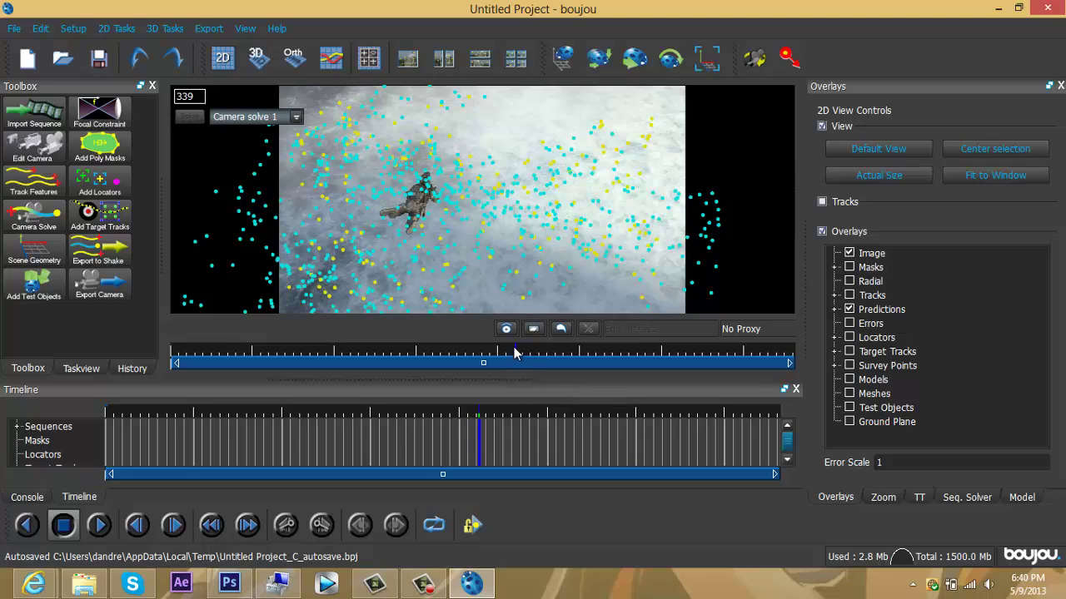
Create Geometric feature 1 as an Origin hint connected to one track beside the falling figure.
mouse_move(515, 349)
mouse_down()
mouse_move(225, 316)
mouse_move(631, 355)
mouse_move(382, 327)
mouse_move(702, 347)
mouse_move(424, 358)
mouse_move(235, 341)
mouse_move(452, 361)
mouse_move(521, 361)
mouse_move(602, 340)
mouse_move(778, 350)
mouse_move(532, 357)
mouse_up()
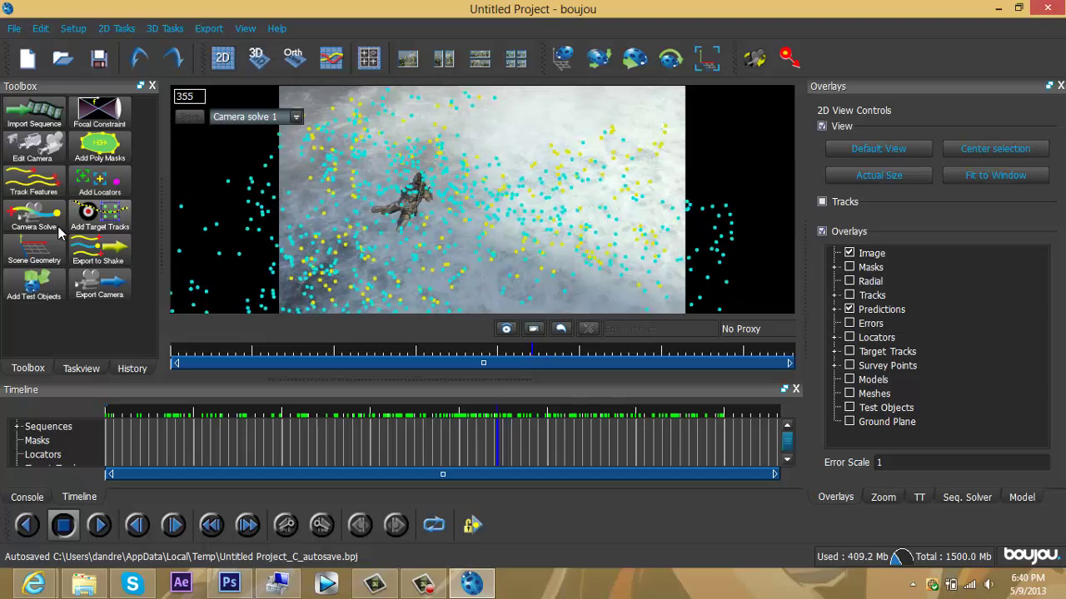
click(42, 248)
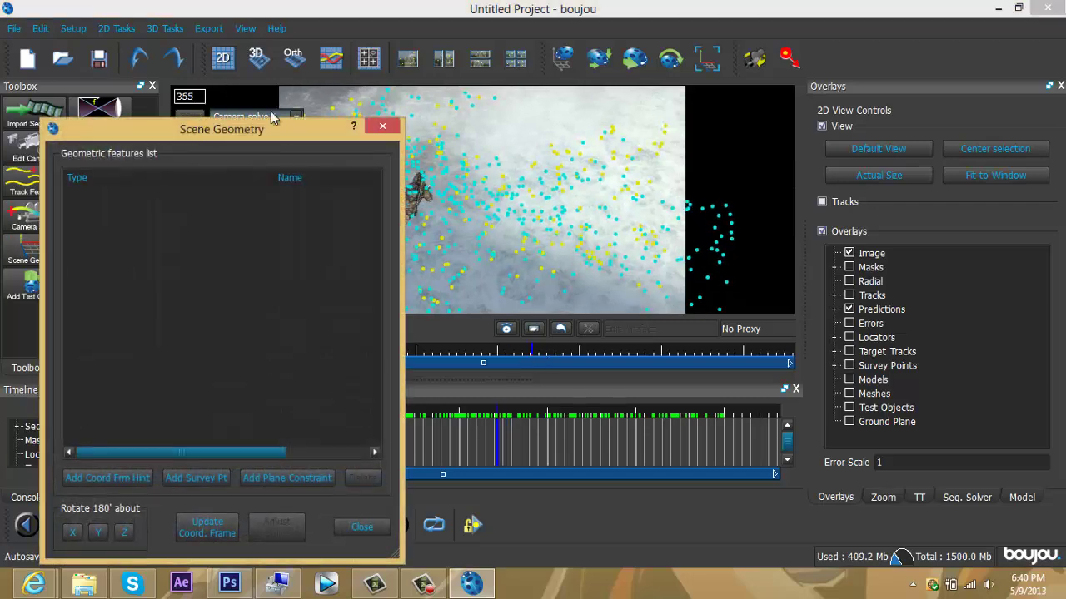
drag(200, 131, 866, 33)
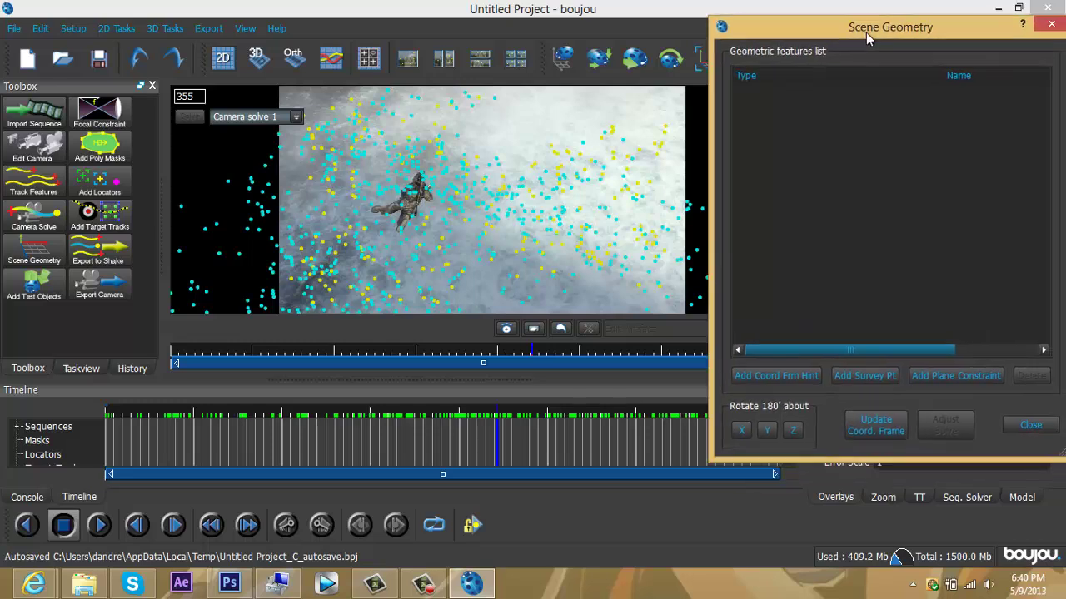
click(776, 376)
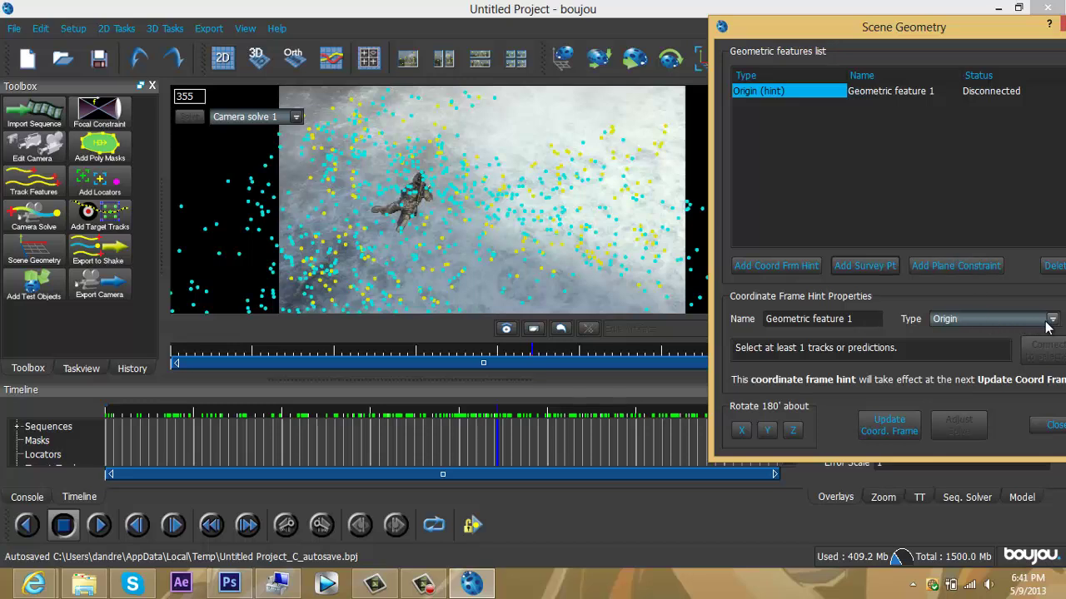
click(462, 185)
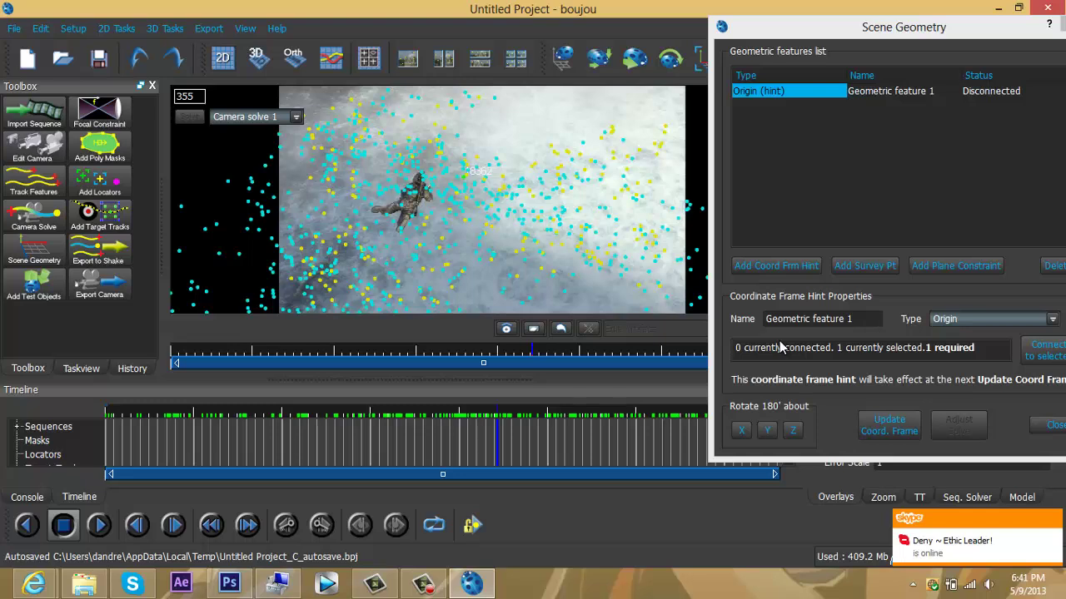
click(1041, 360)
drag(941, 24, 923, 27)
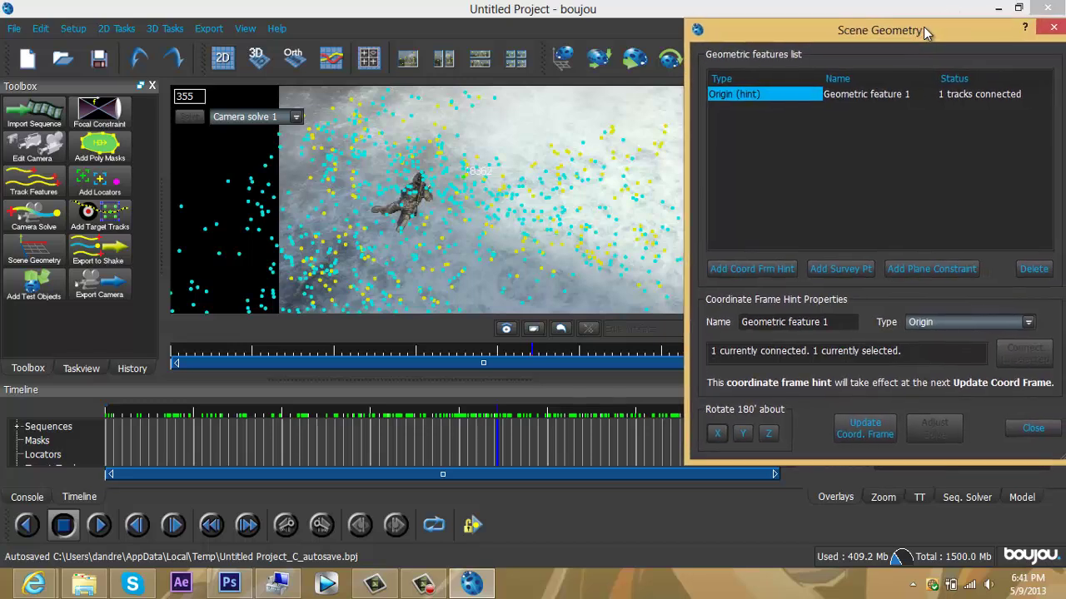
Create Geometric feature 2 as an x-axis hint and connect two selected tracks to it.
click(765, 271)
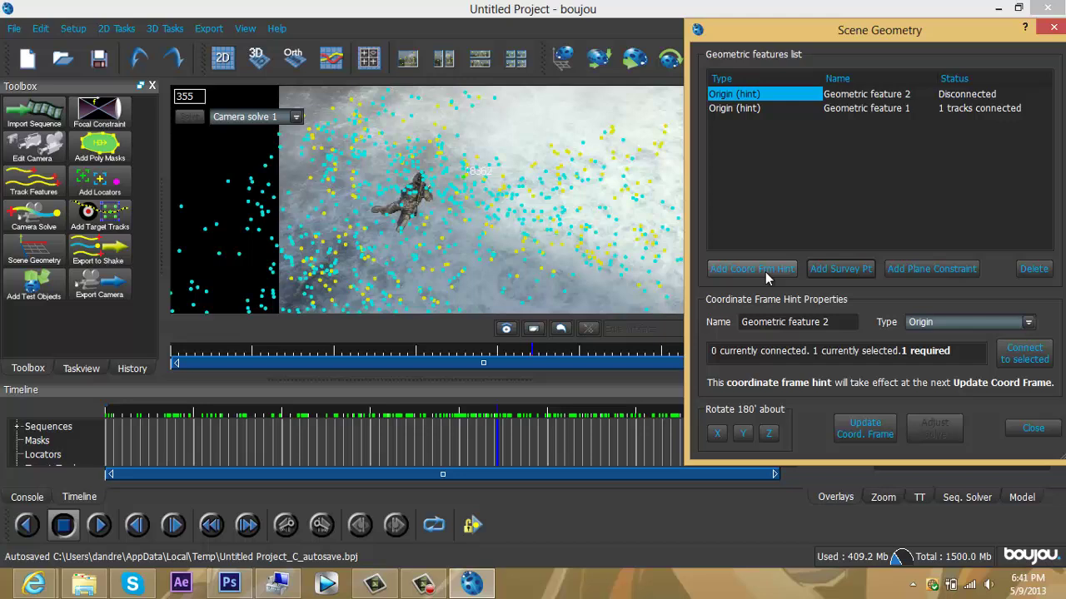
click(1029, 322)
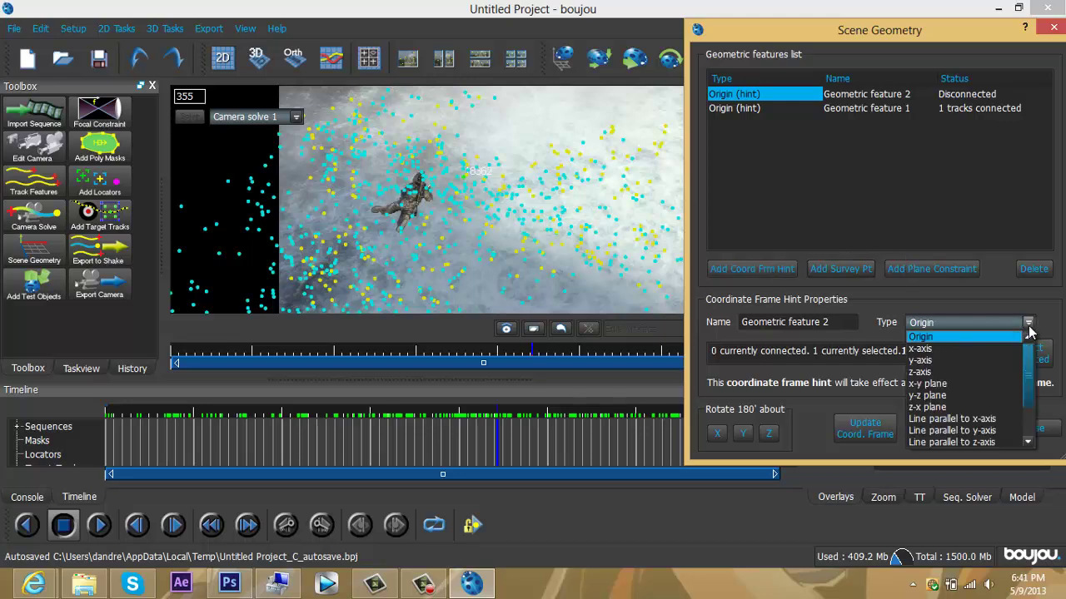
click(947, 346)
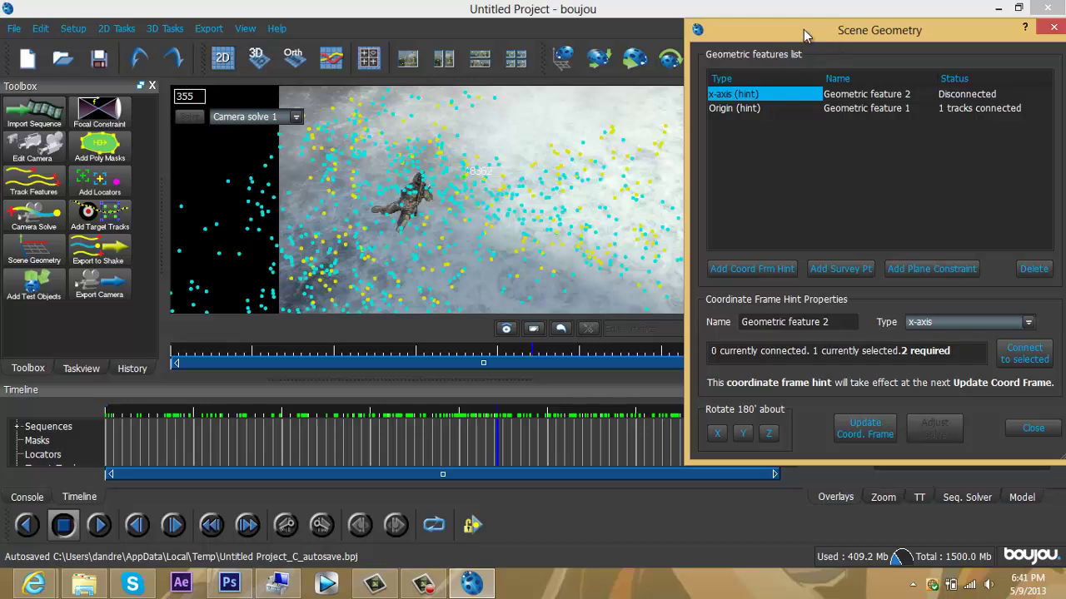
drag(801, 29, 812, 29)
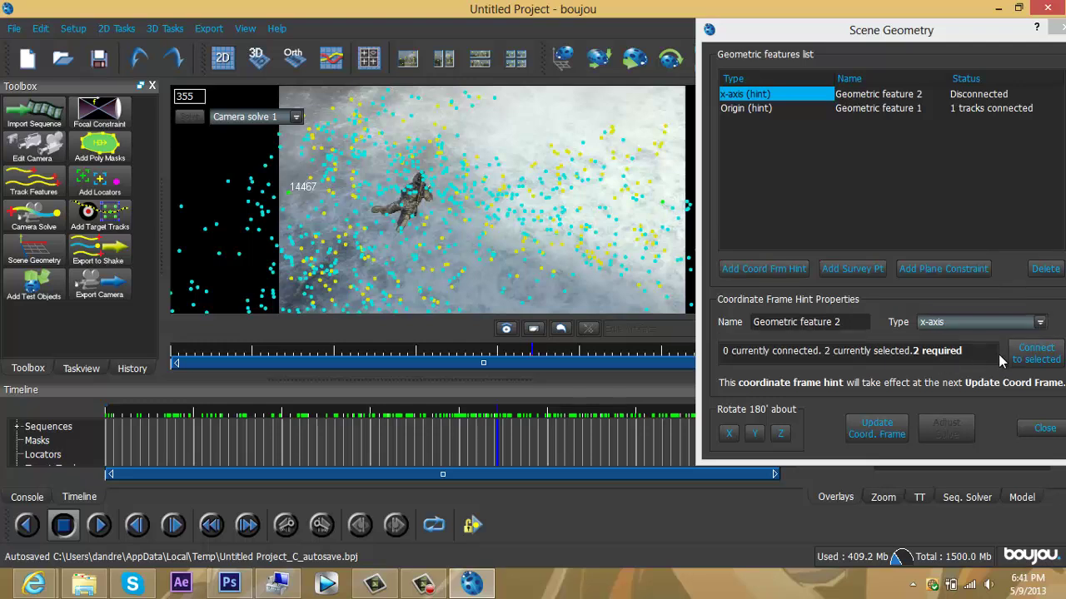
click(1033, 364)
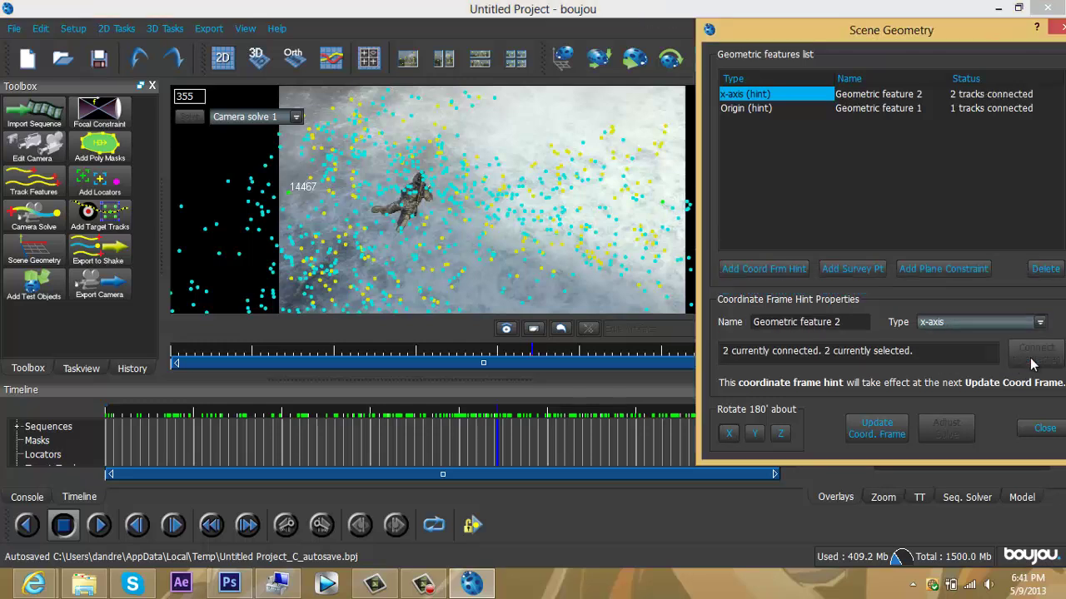
Add z-axis hint Geometric feature 3 on tracks 1112 and 17263, update the coordinate frame, and close Scene Geometry.
click(791, 268)
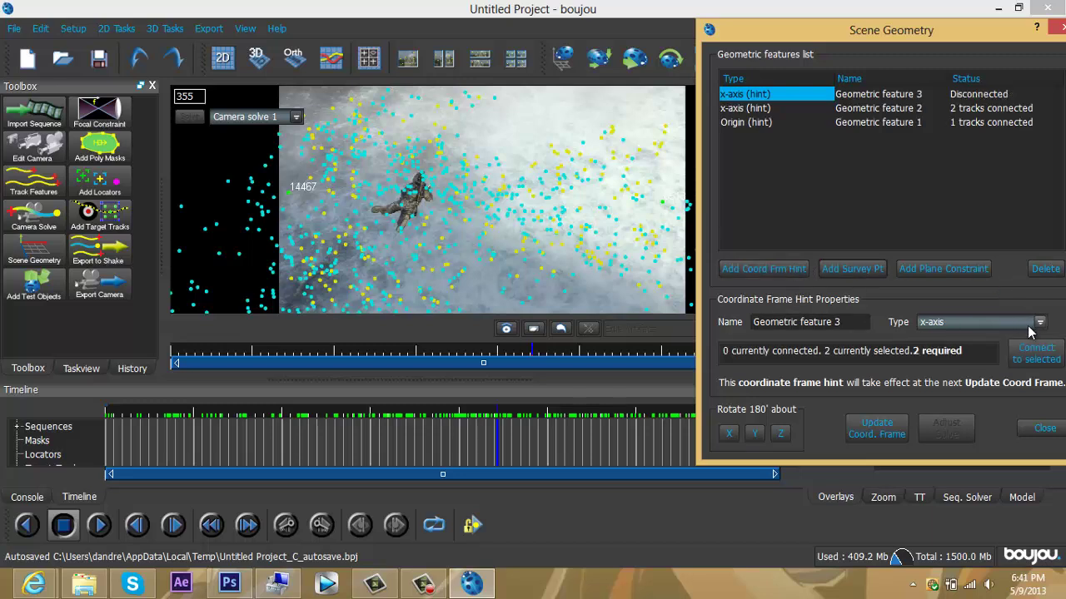
click(1040, 324)
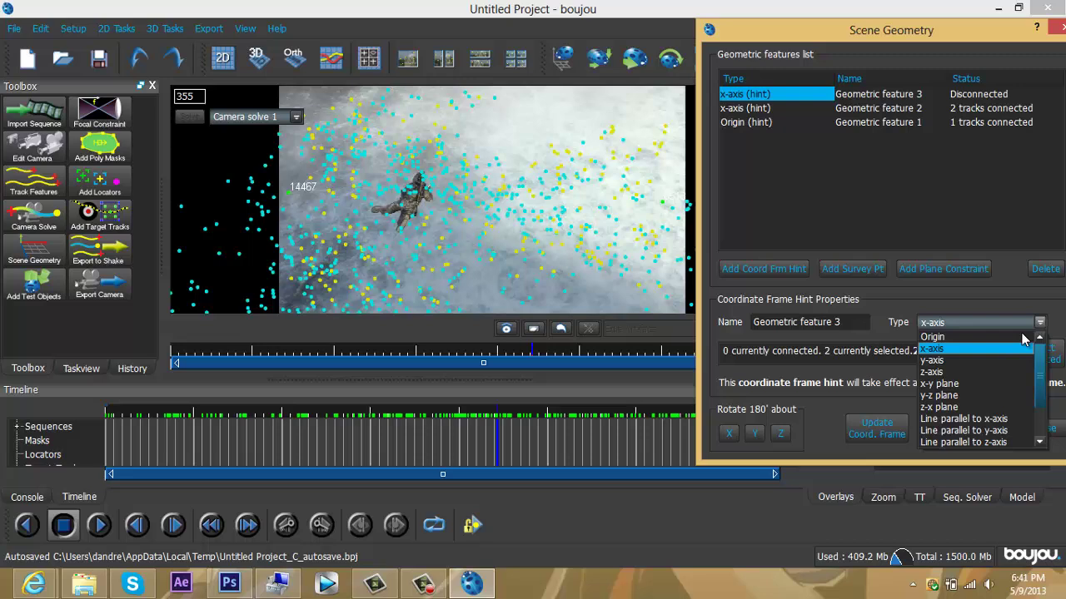
click(980, 370)
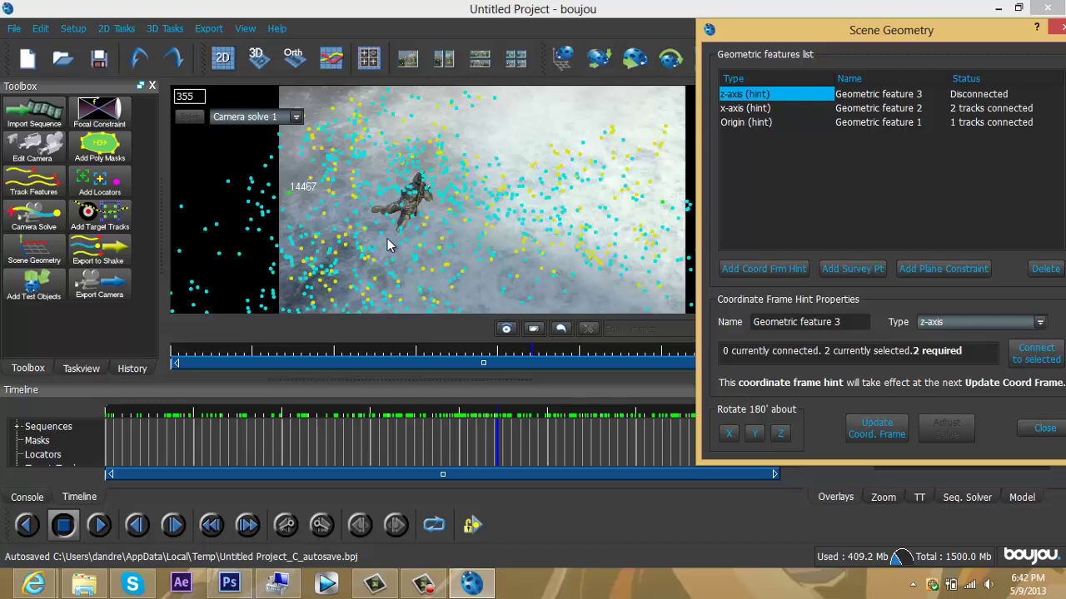
click(346, 246)
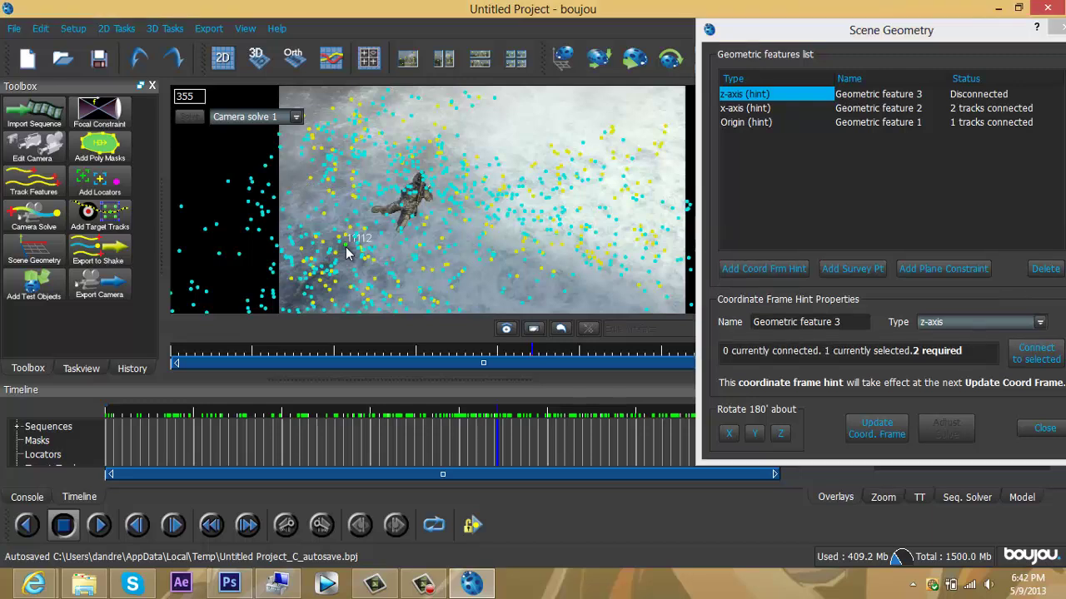
ctrl+click(357, 175)
click(1037, 356)
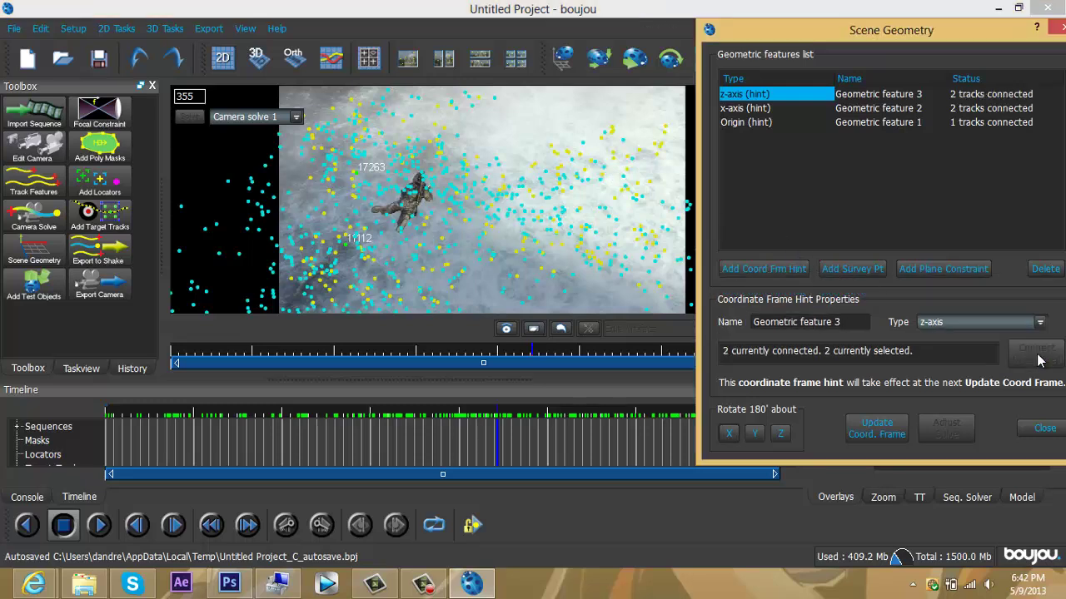
click(877, 427)
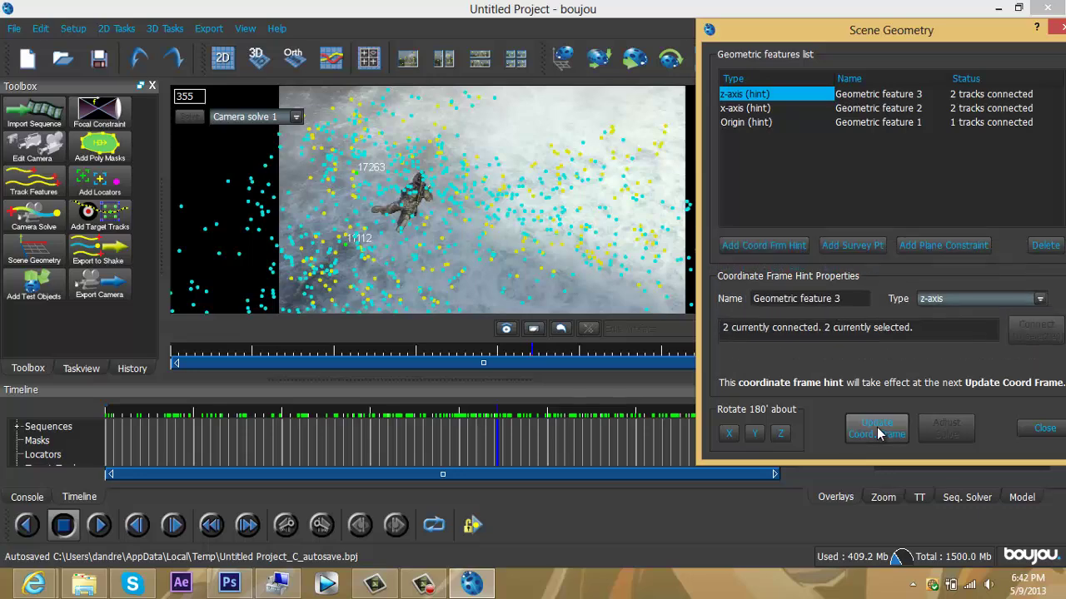
click(1045, 428)
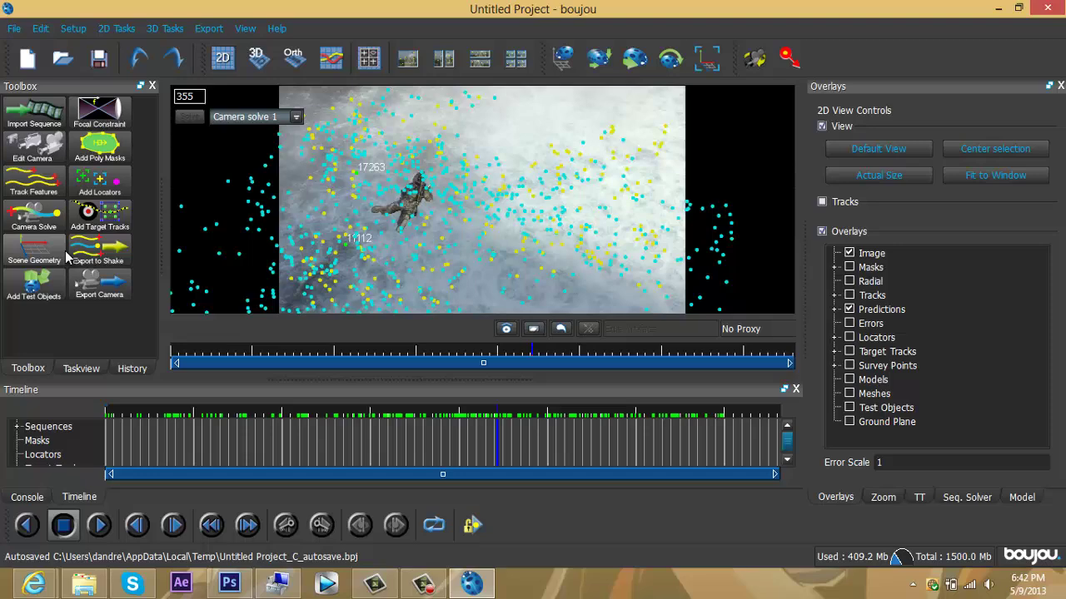
click(34, 287)
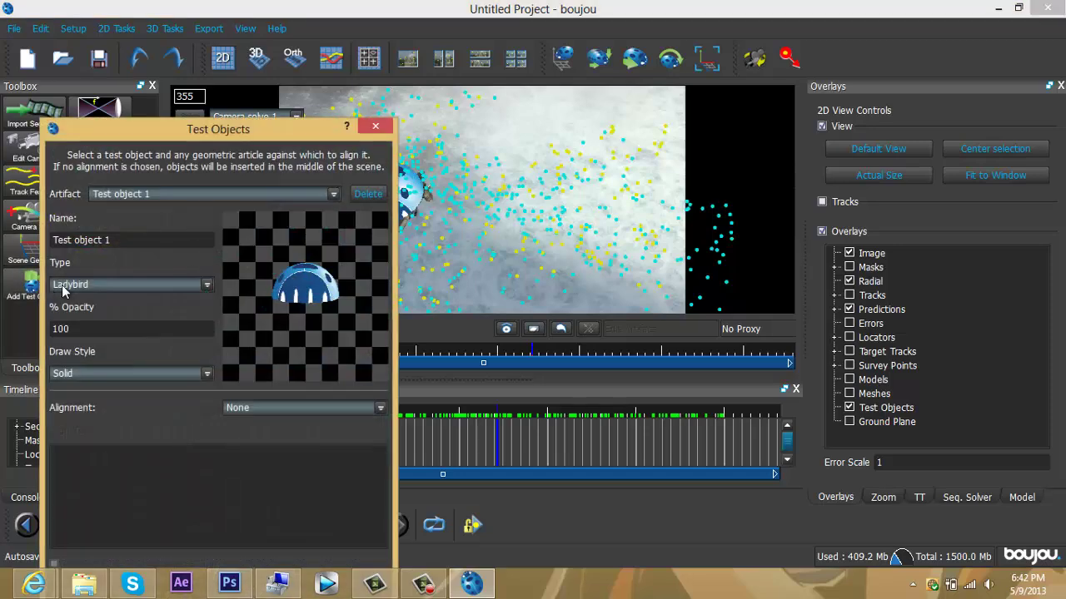
click(374, 119)
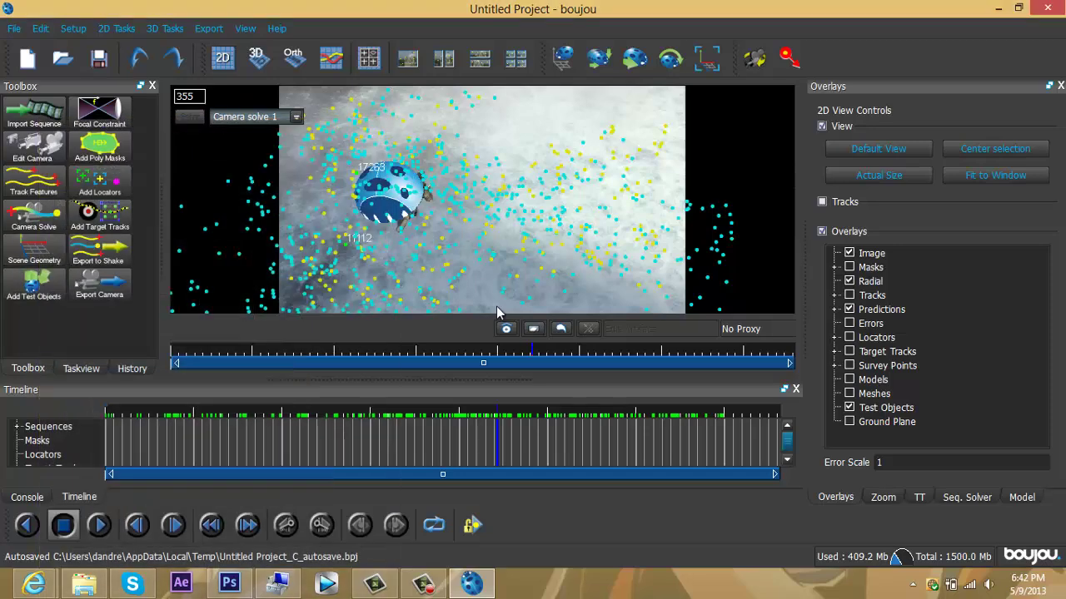
click(518, 356)
mouse_move(518, 356)
mouse_down()
mouse_move(263, 331)
mouse_move(79, 298)
mouse_move(275, 327)
mouse_move(737, 353)
mouse_move(426, 324)
mouse_move(306, 330)
mouse_up()
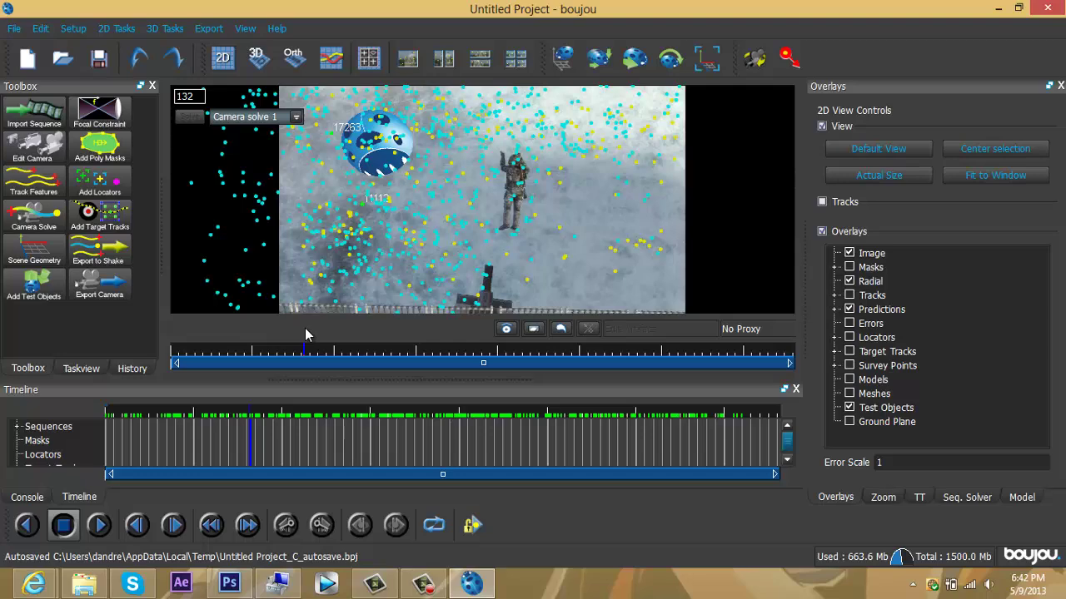
drag(305, 356, 441, 337)
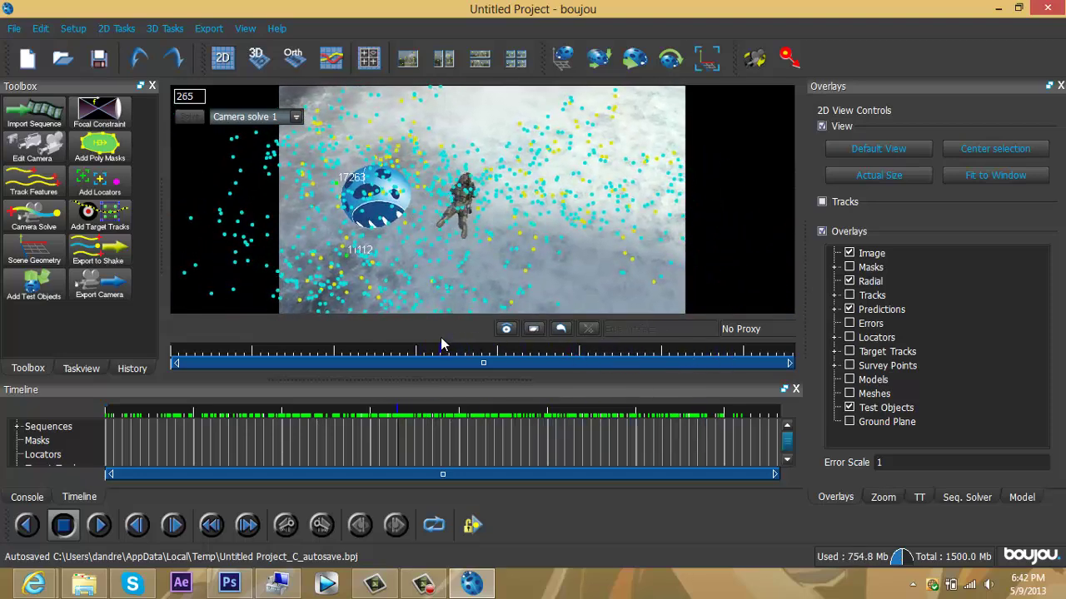
Export the camera solve as a Cinema 4D file with scene scale 100.
click(209, 30)
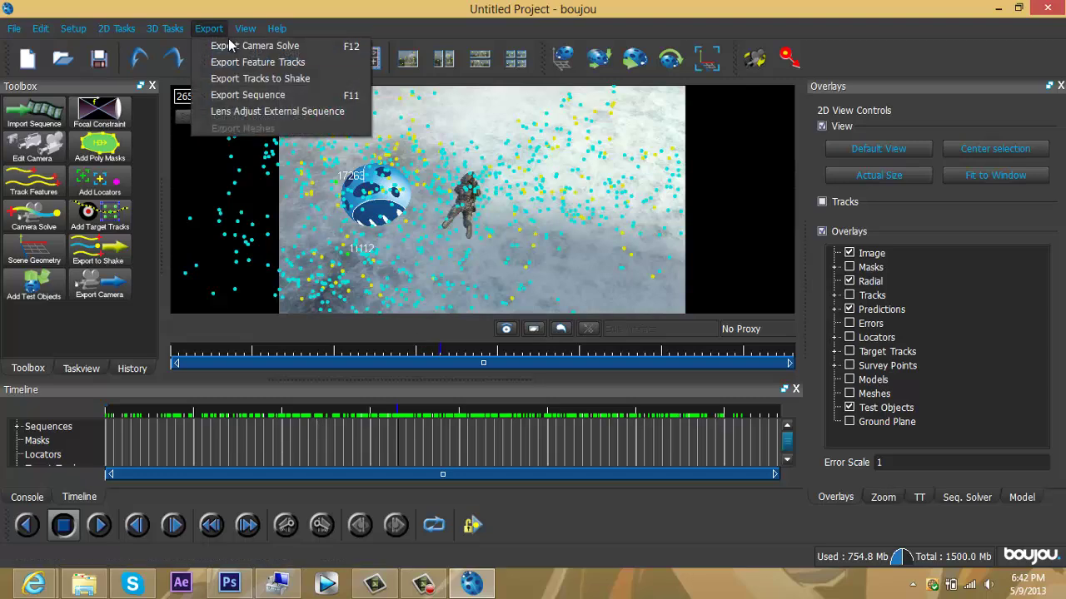
click(260, 45)
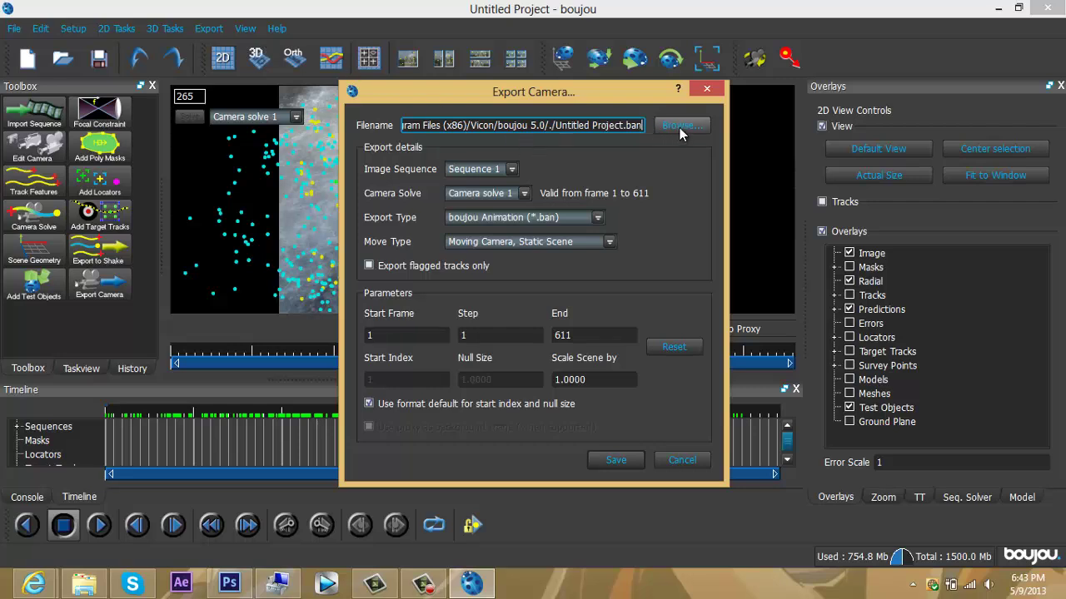
click(597, 217)
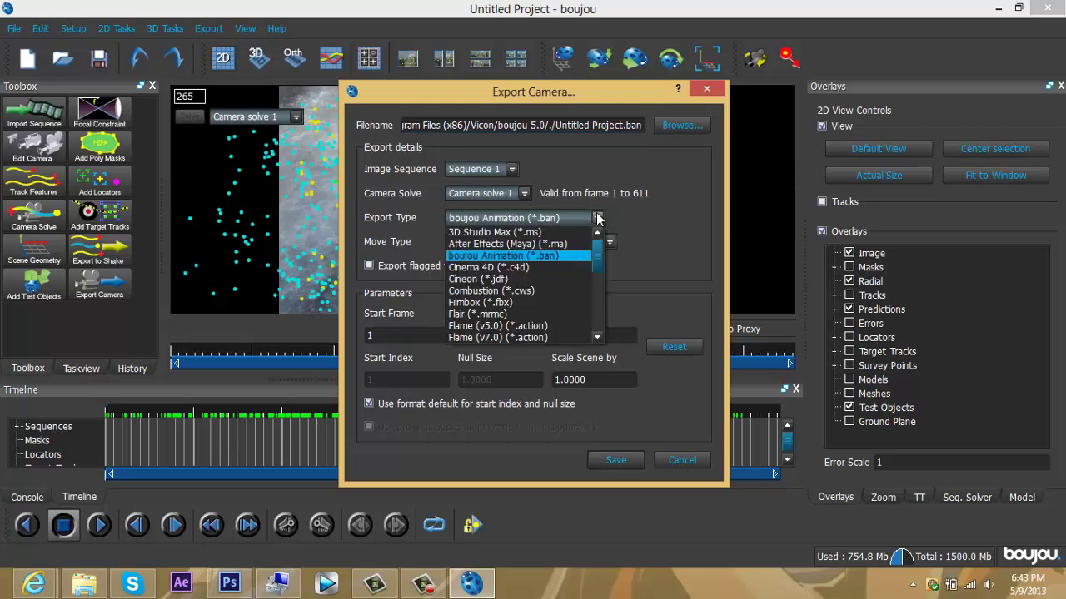
click(554, 266)
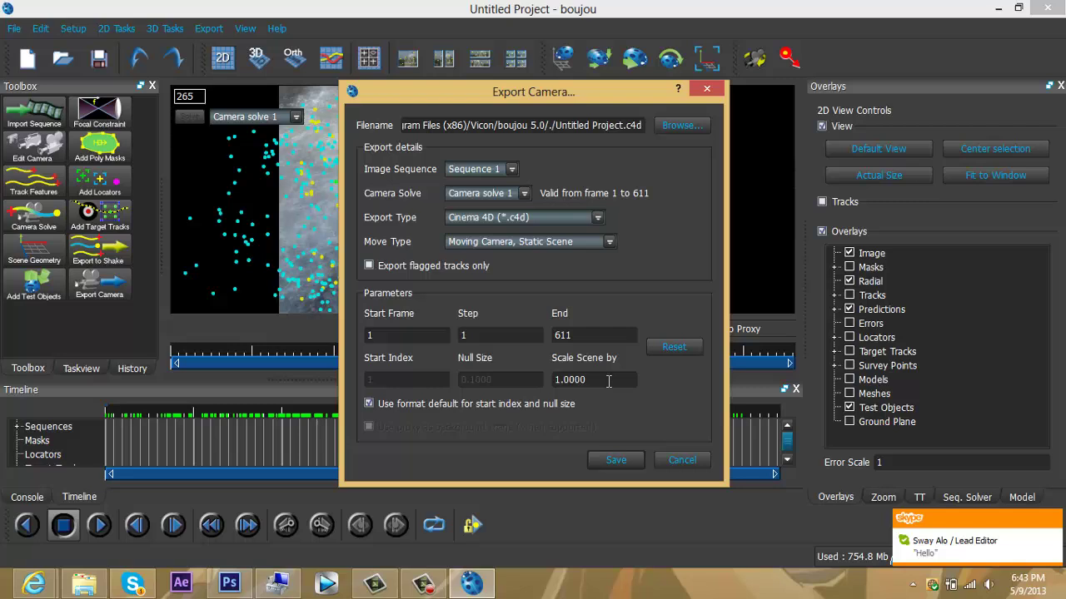
drag(608, 381, 537, 379)
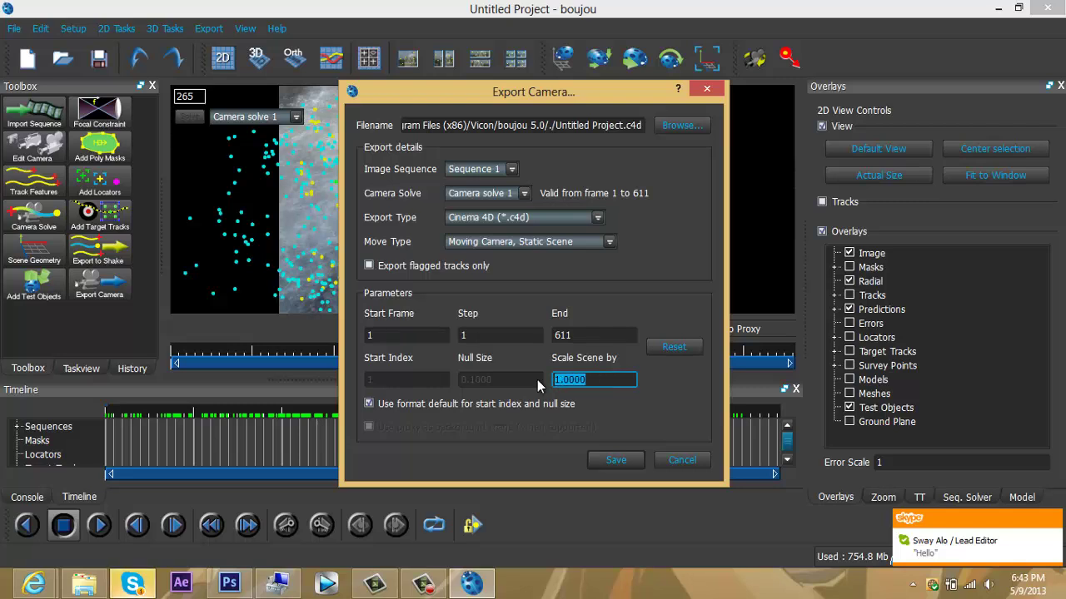
text(100)
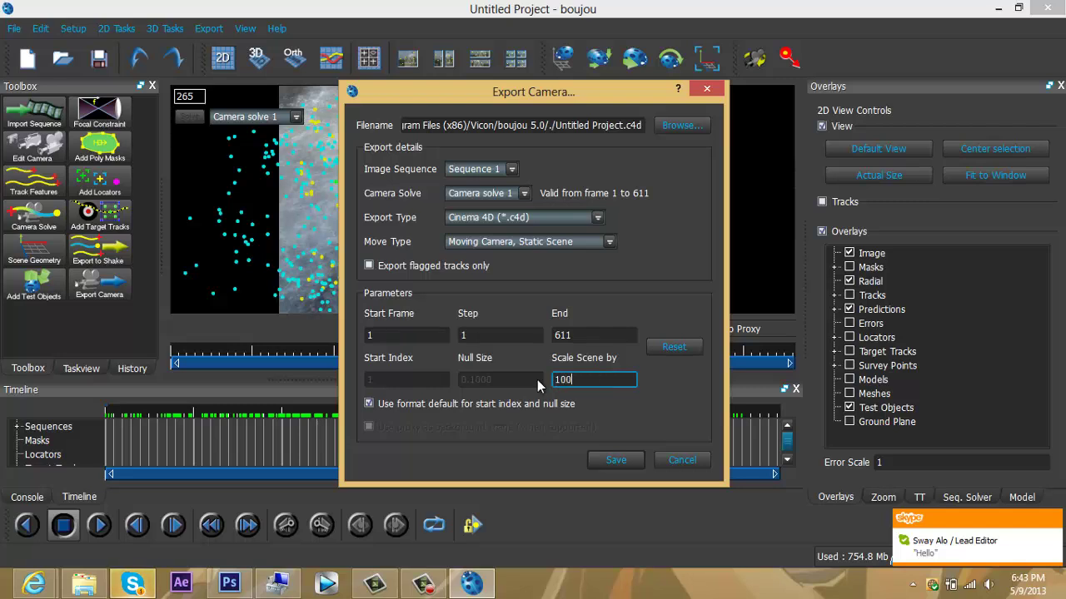
Save the camera export as kkk on the Desktop.
click(673, 126)
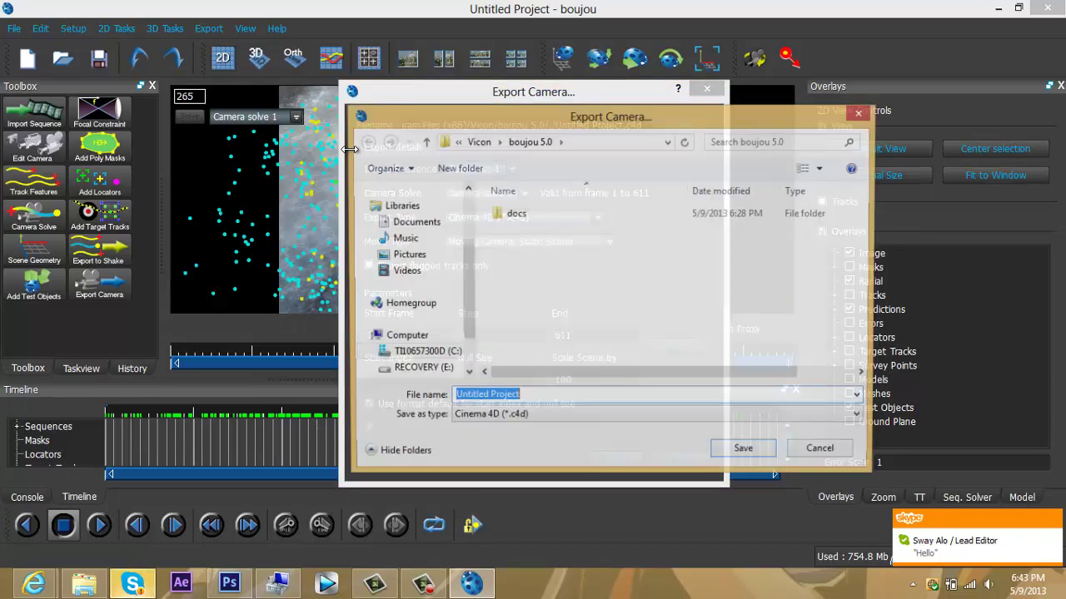
drag(468, 291, 472, 218)
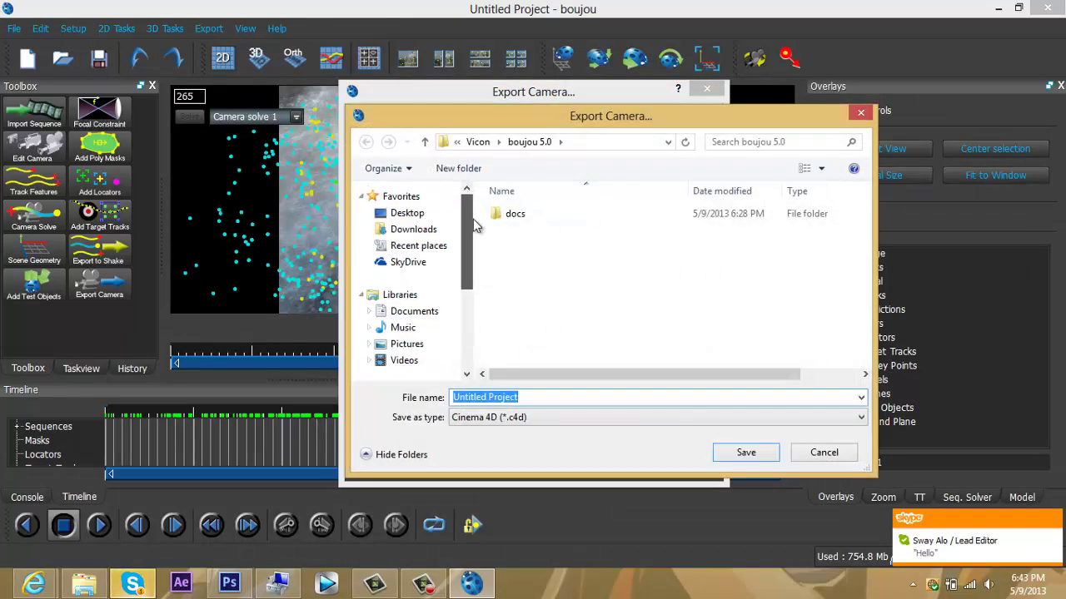
click(414, 213)
click(750, 398)
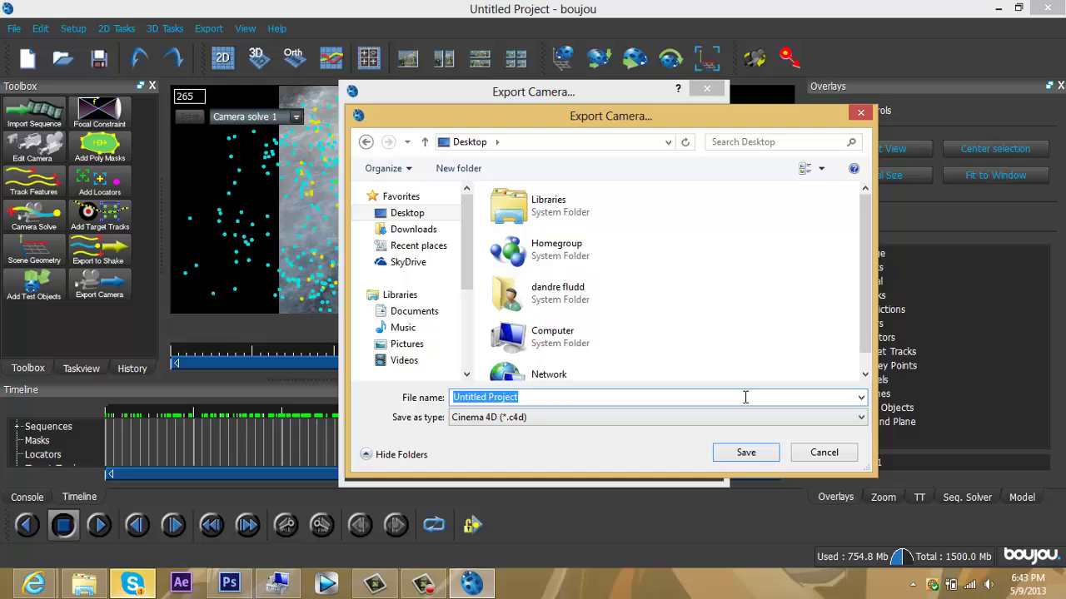
text(kkk)
click(745, 452)
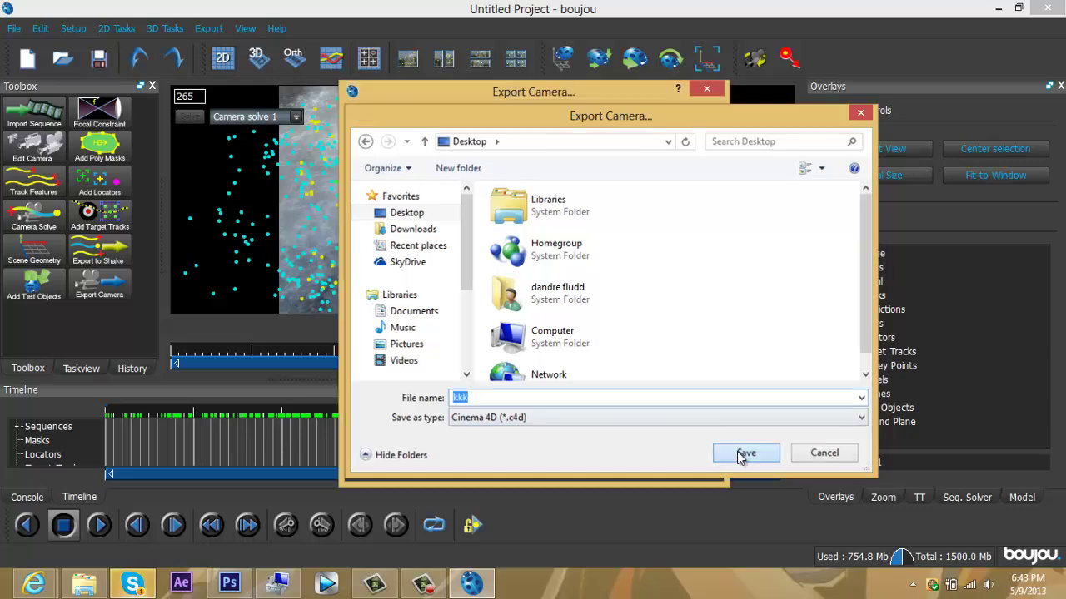
click(616, 461)
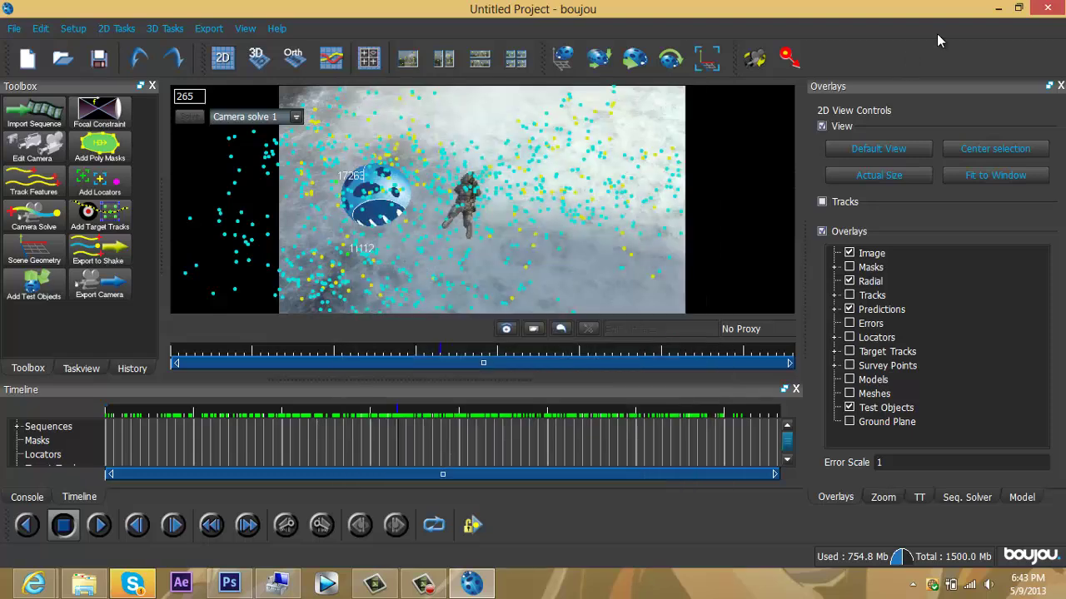
Close boujou without saving and minimize Photoshop to reveal the desktop.
click(1046, 7)
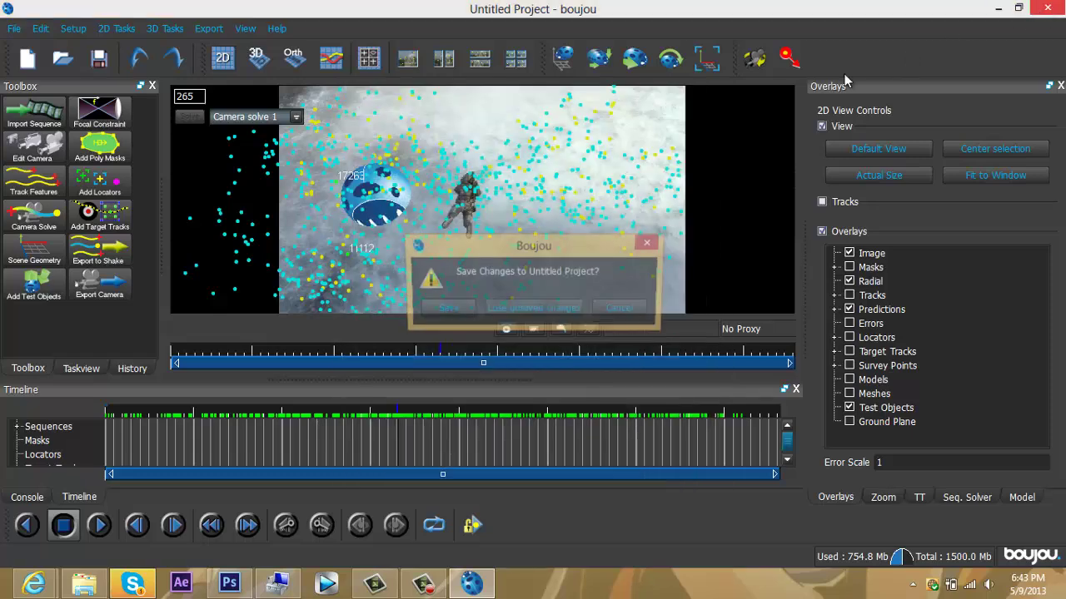
click(530, 310)
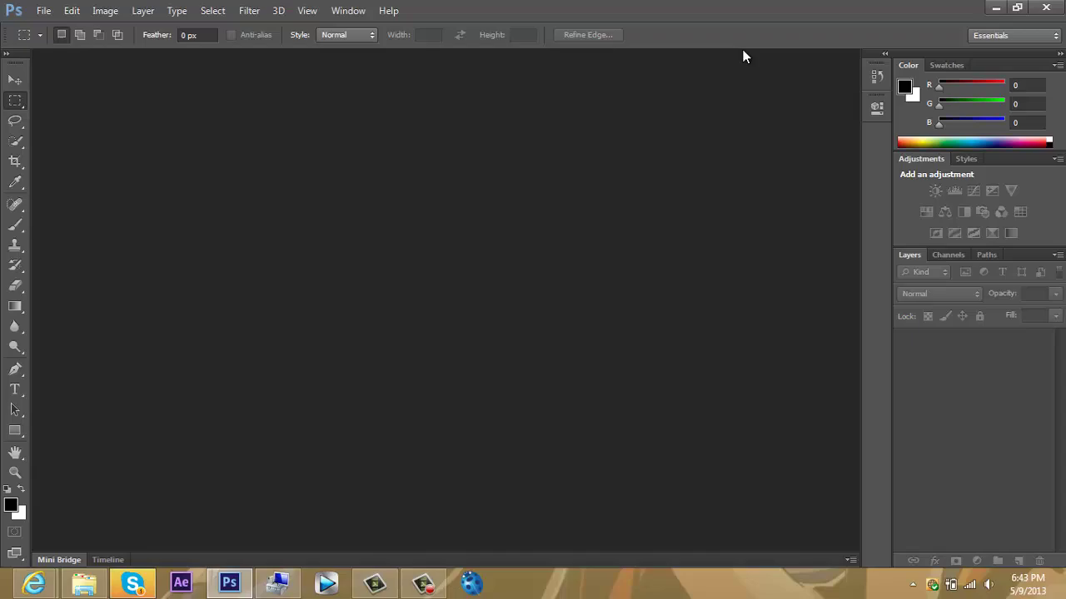
click(996, 8)
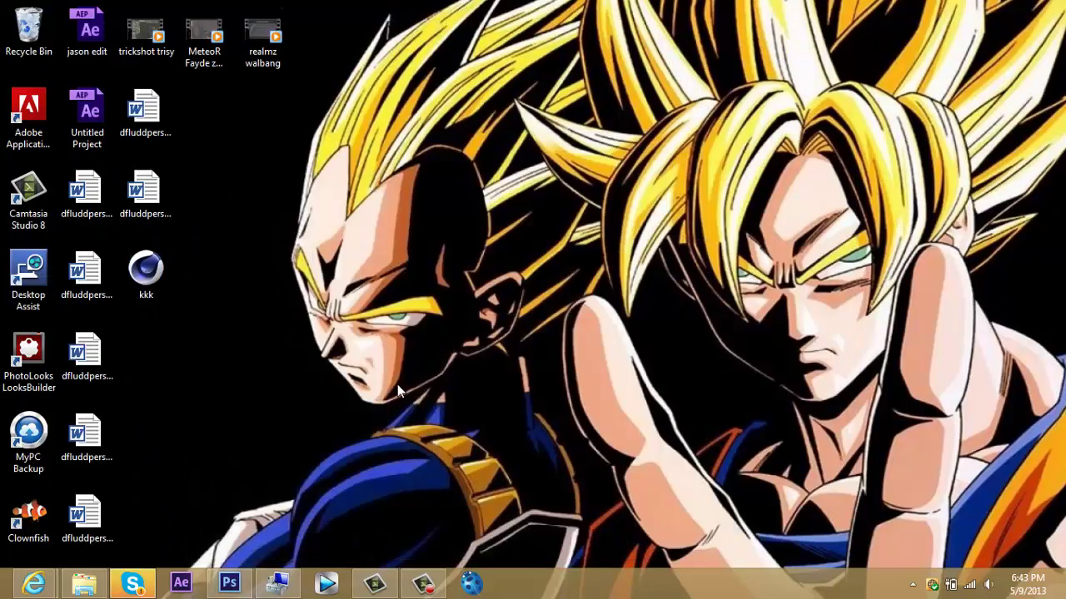
Open kkk.c4d from the desktop and accept the LightWave 3D import settings.
double_click(158, 263)
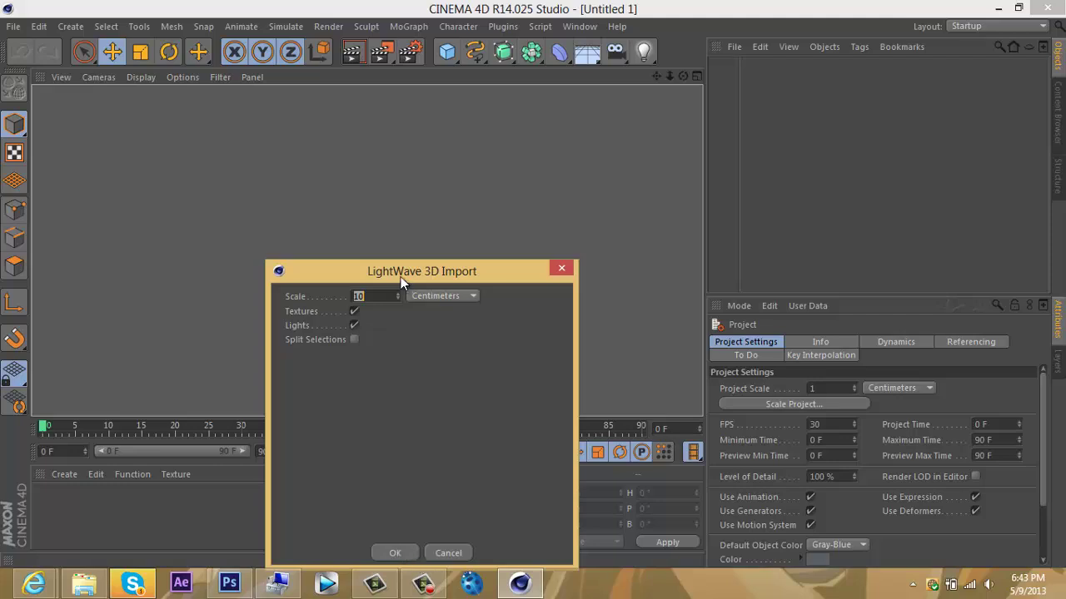
drag(400, 277, 389, 180)
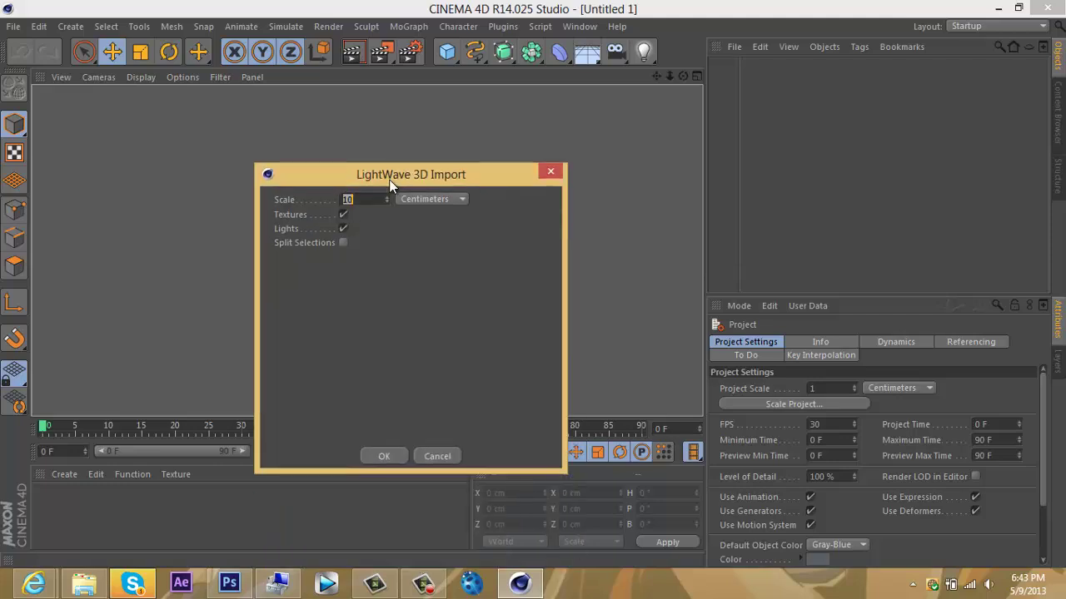
click(396, 456)
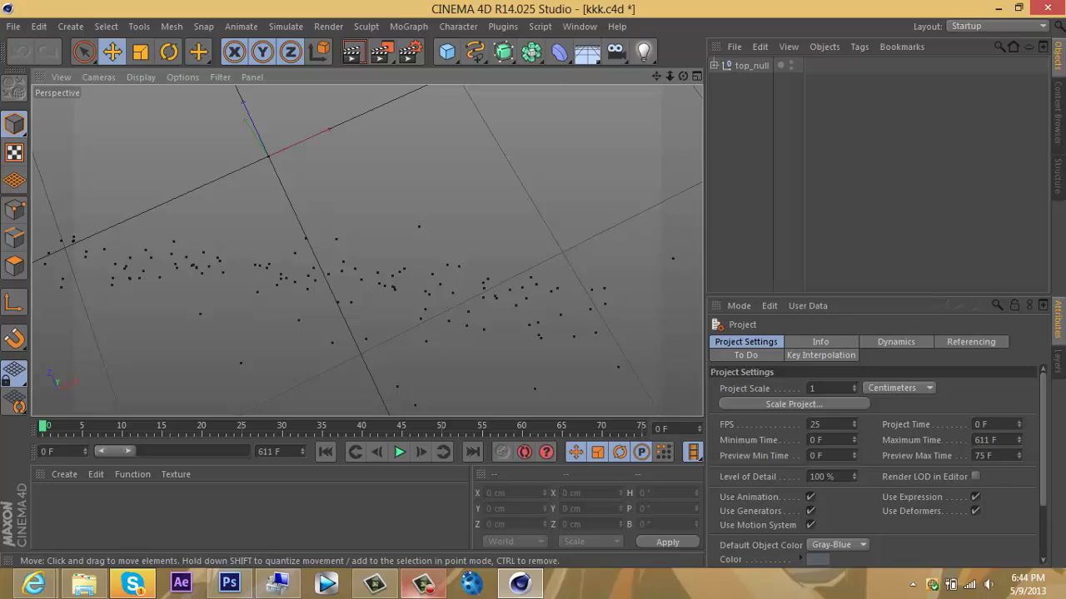
Add a Background object, create and open material Mat, and choose Load Image for its texture.
click(598, 58)
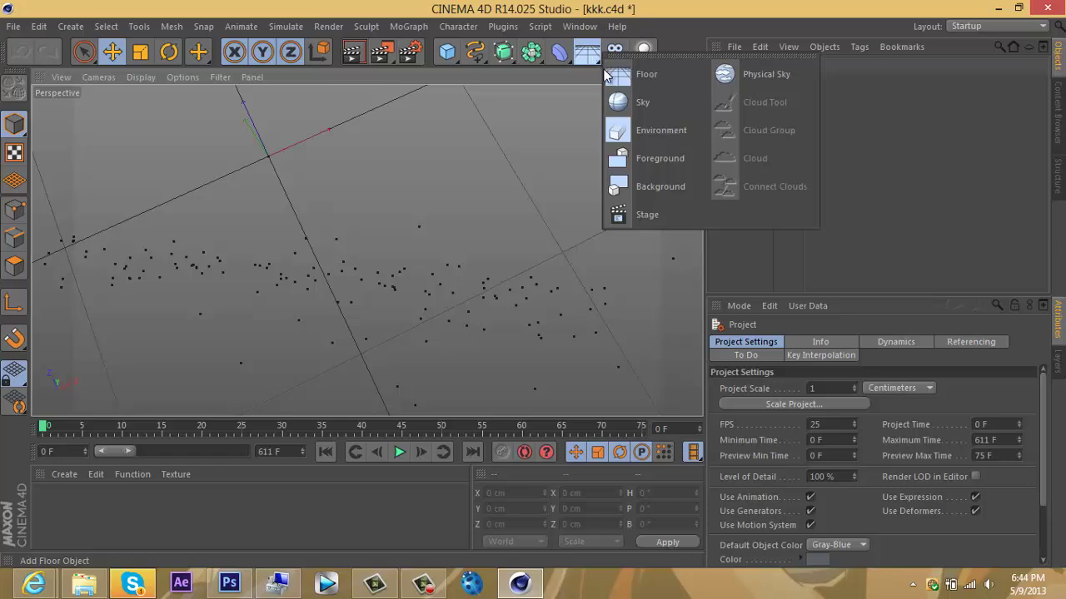
click(668, 180)
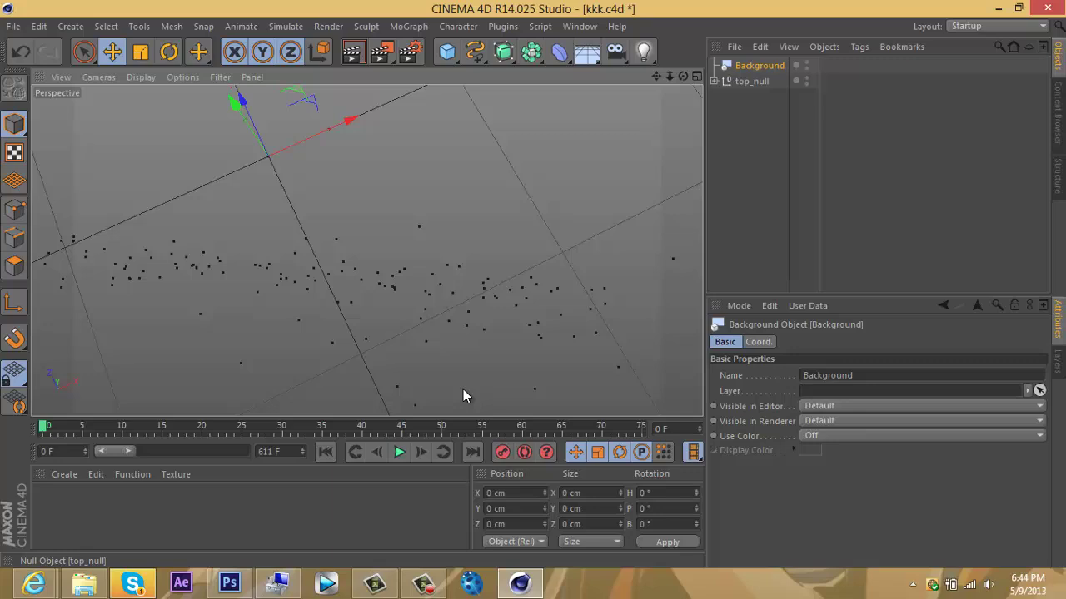
double_click(52, 496)
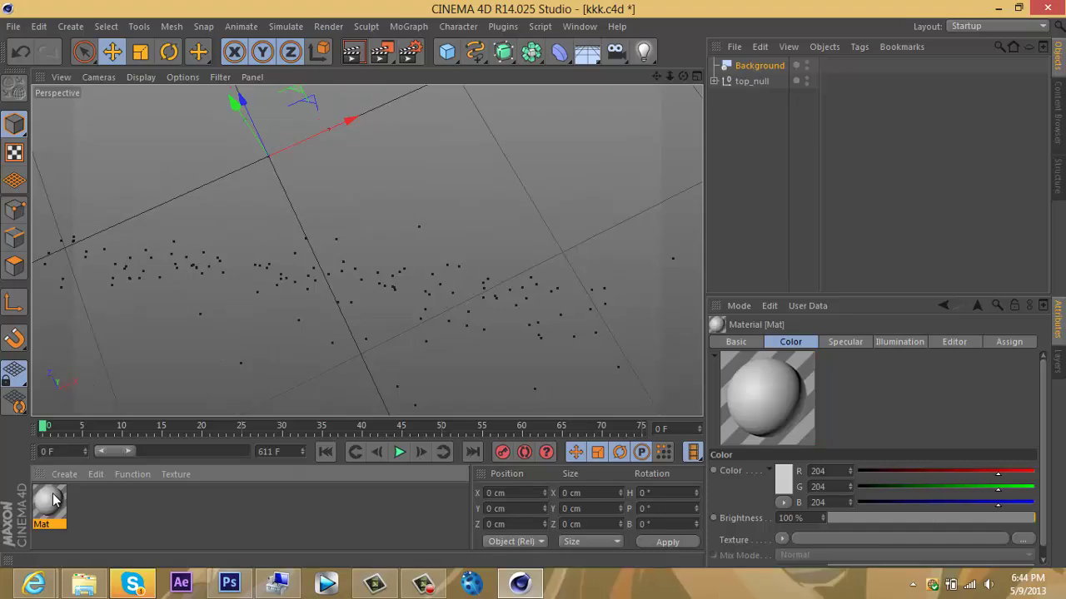
double_click(53, 496)
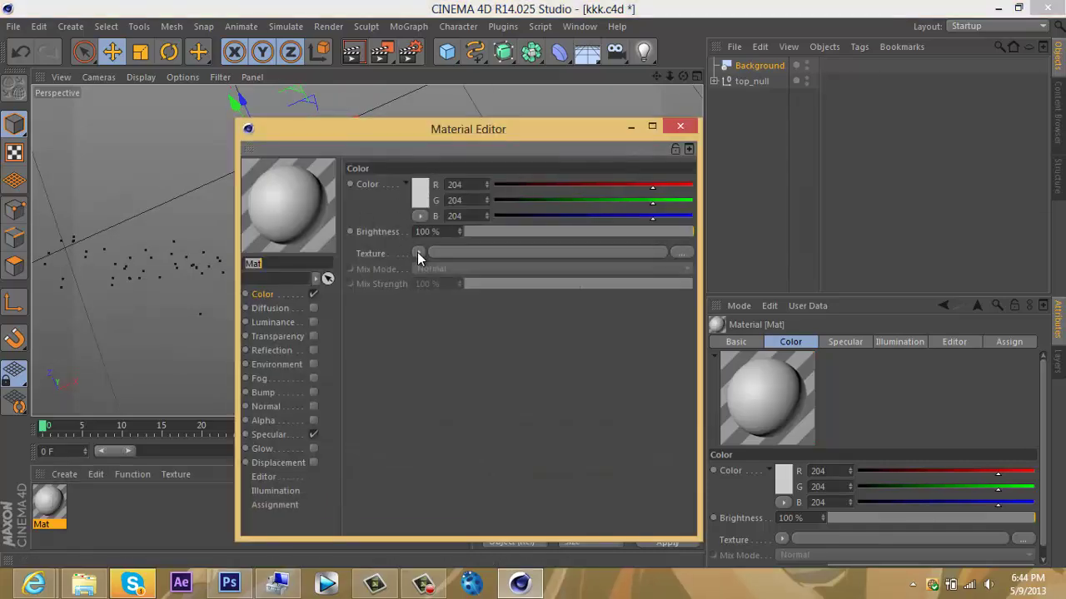
click(417, 252)
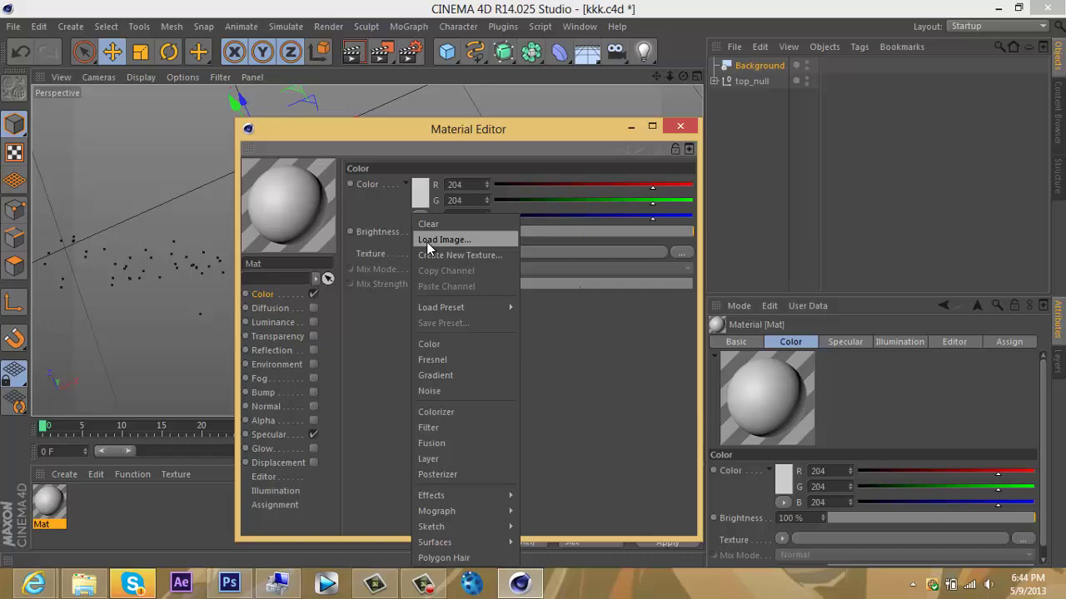
click(426, 240)
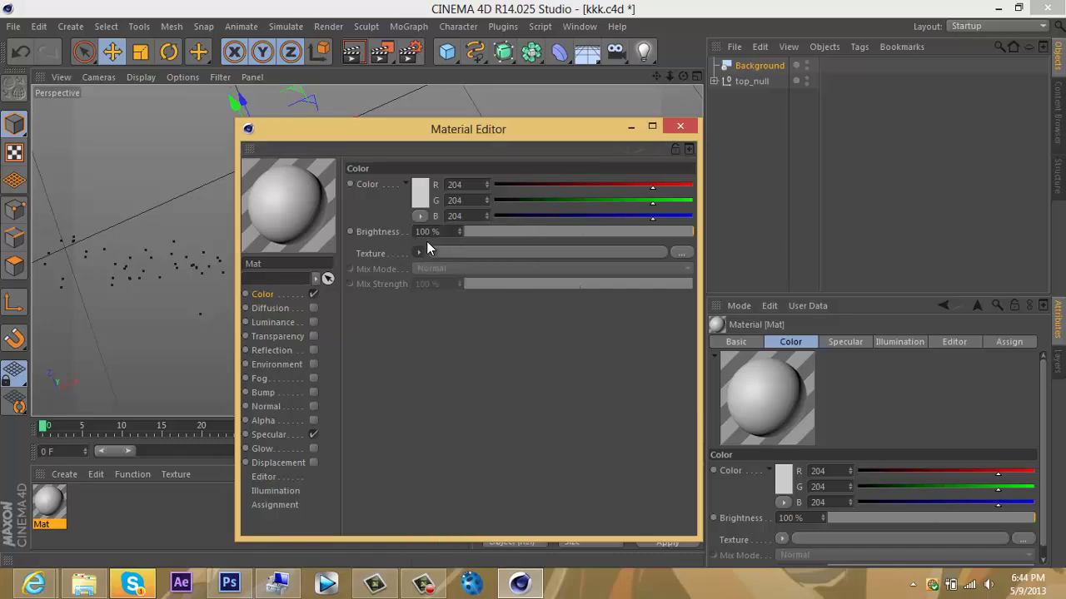
Load frame 2013_4_29_20_58_50_00000.jpg from E:\cine as Mat's colour texture, without copying it.
scroll(361, 292, down, 2)
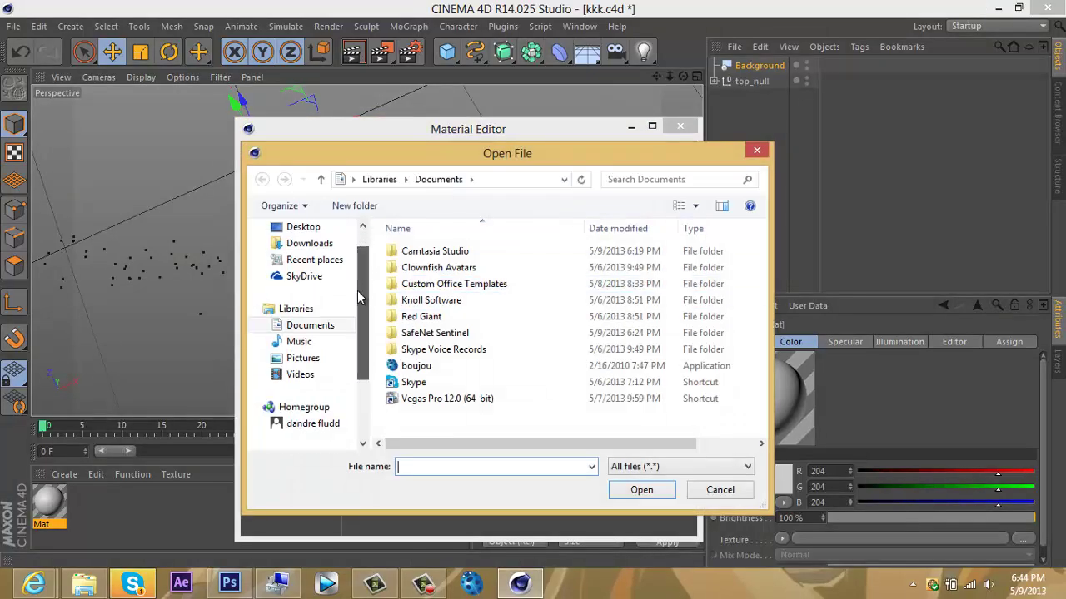
scroll(362, 291, up, 2)
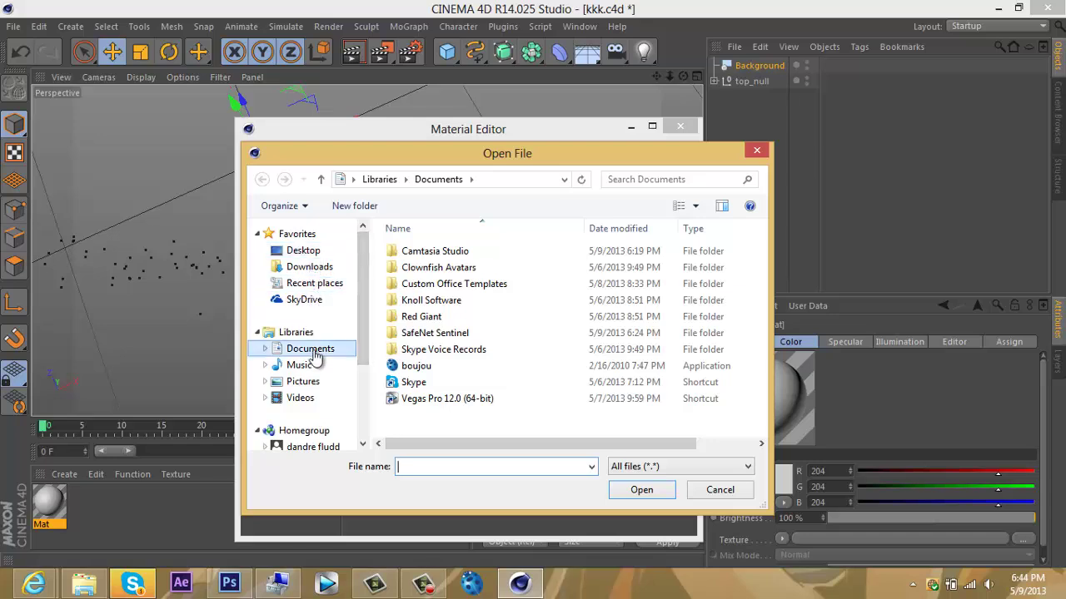
scroll(308, 358, down, 2)
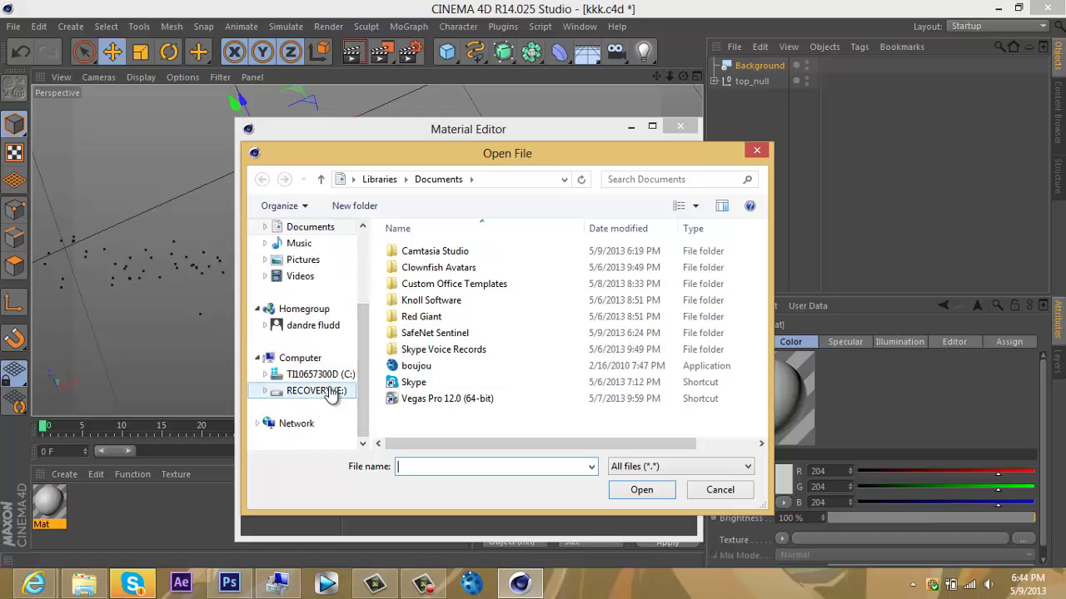
click(331, 393)
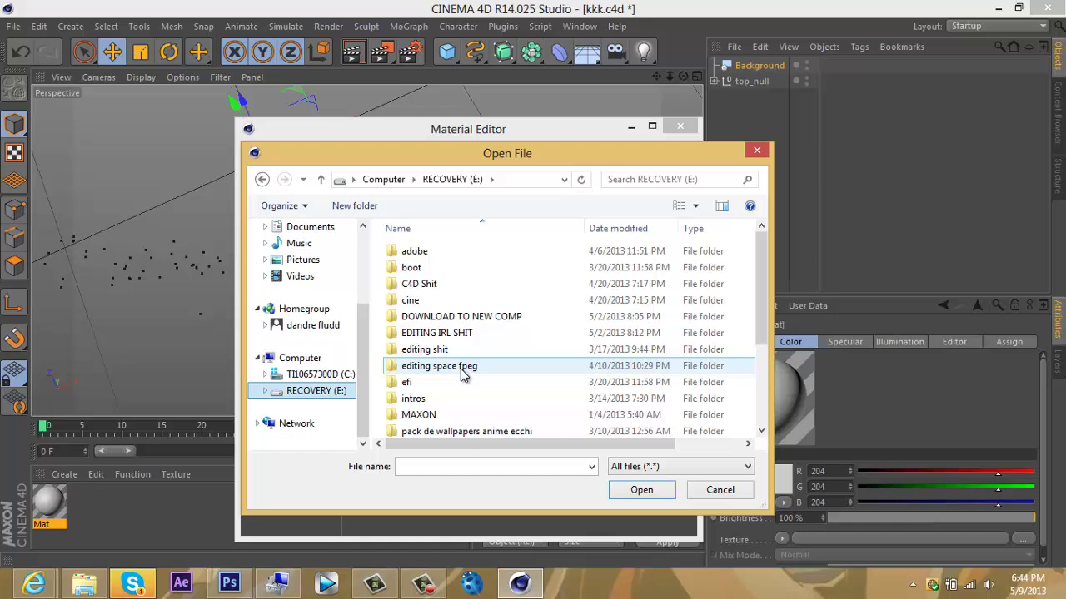
double_click(429, 301)
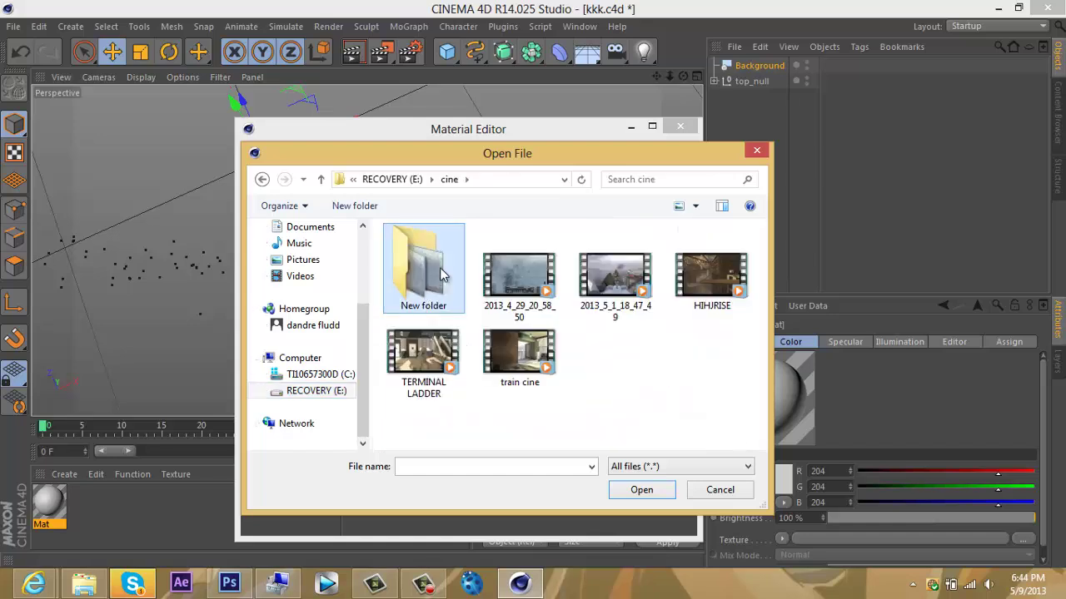
double_click(426, 283)
click(429, 266)
click(656, 490)
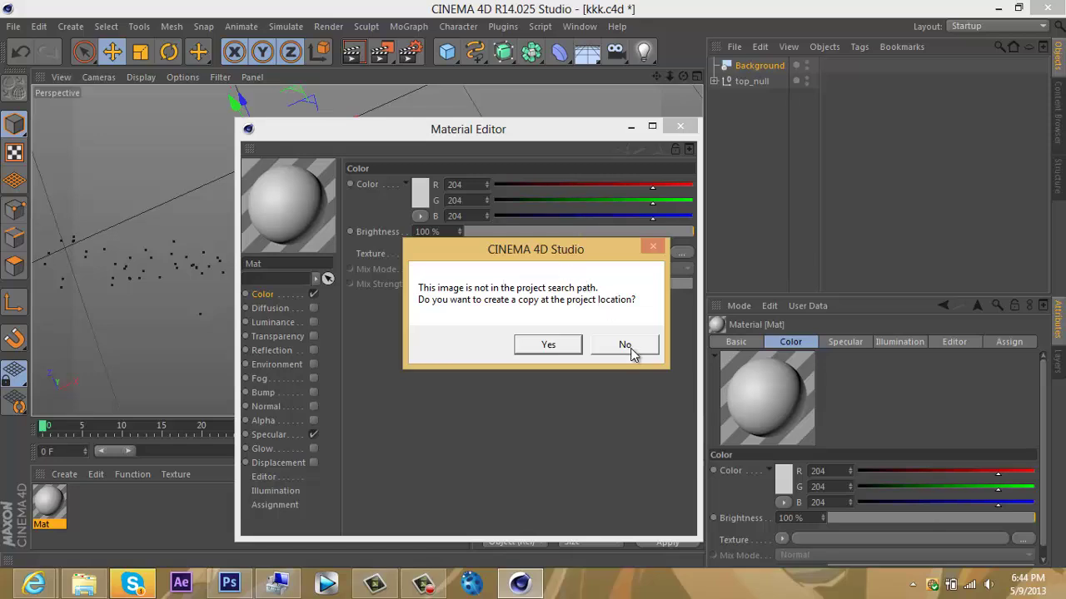
click(631, 349)
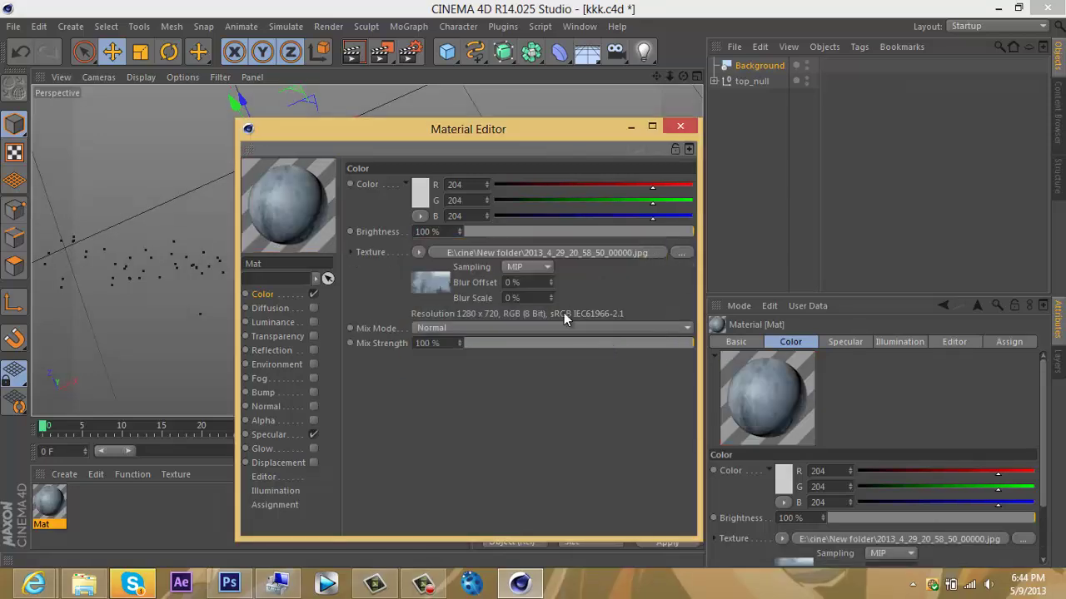
Calculate the texture's movie frame range to 0–610 and close the Material Editor.
click(548, 251)
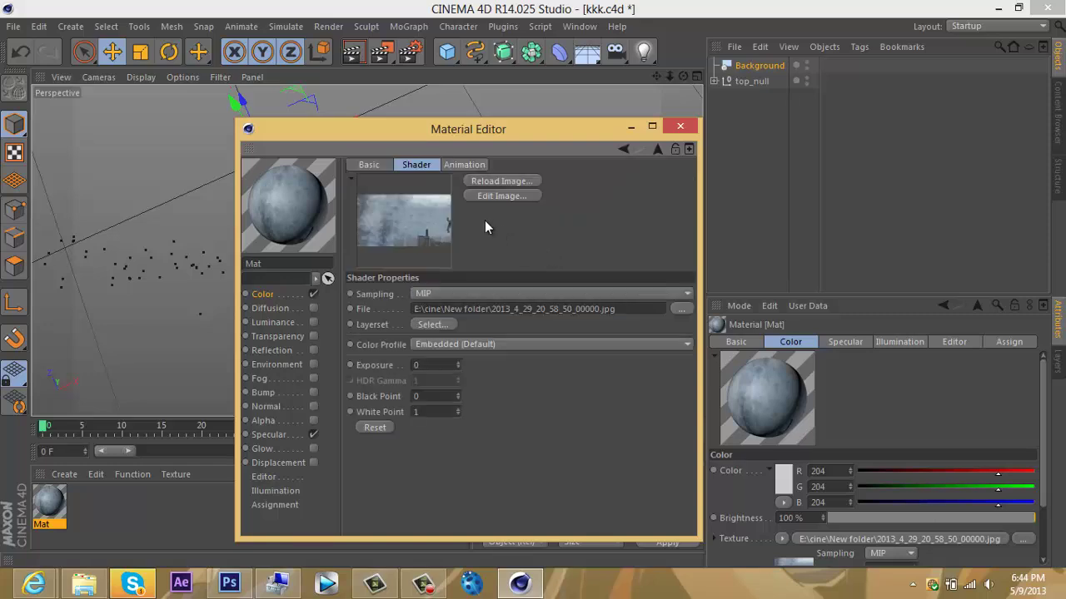
click(456, 164)
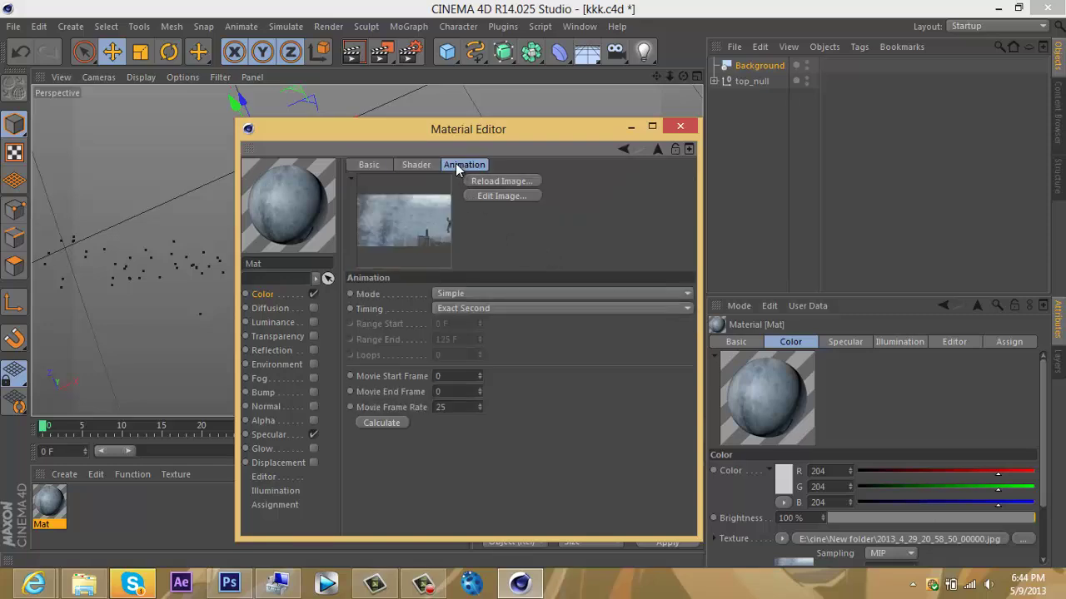
click(384, 423)
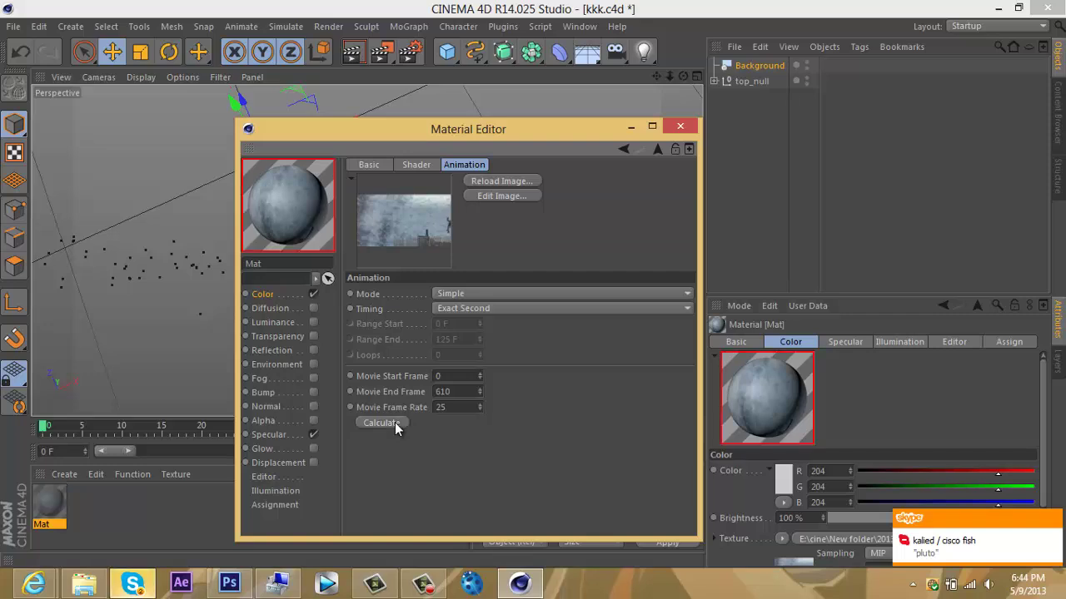
click(679, 127)
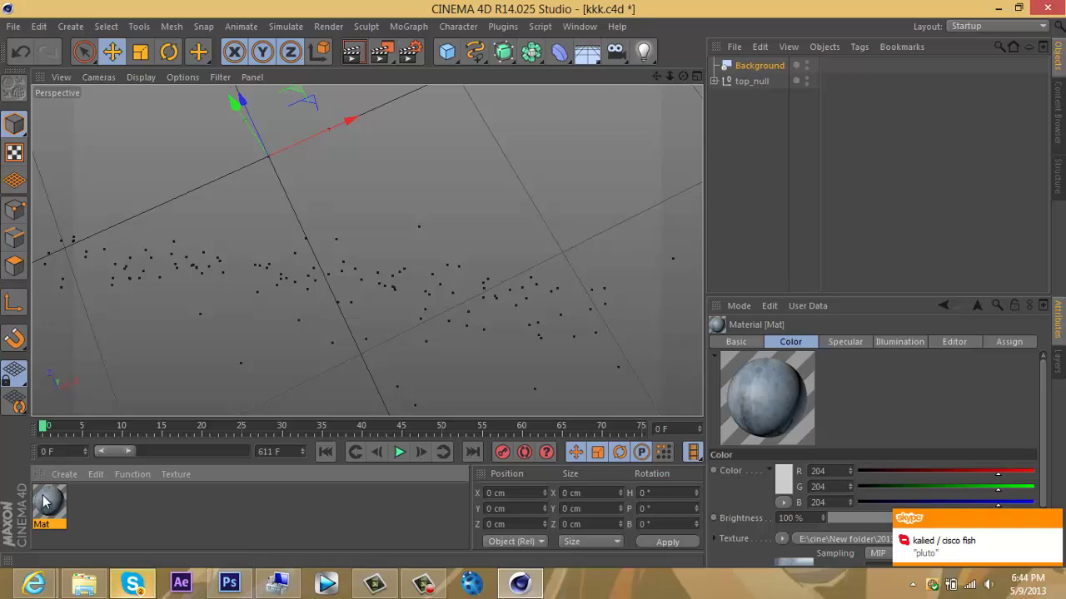
Apply Mat to the Background object and widen the timeline to frames 0–611.
drag(43, 496, 759, 66)
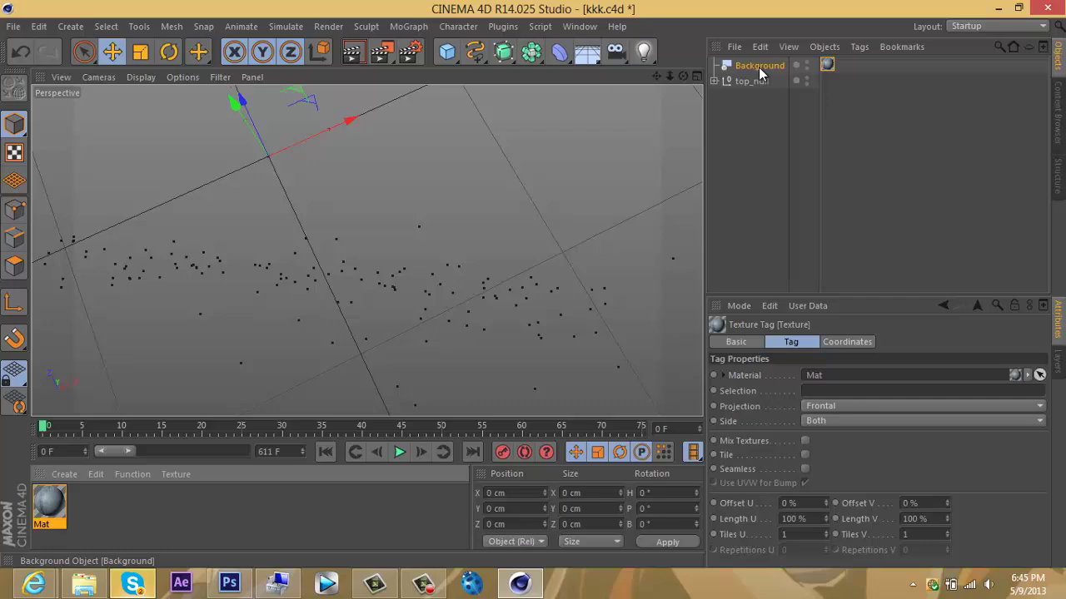
drag(68, 433, 46, 433)
drag(129, 452, 248, 451)
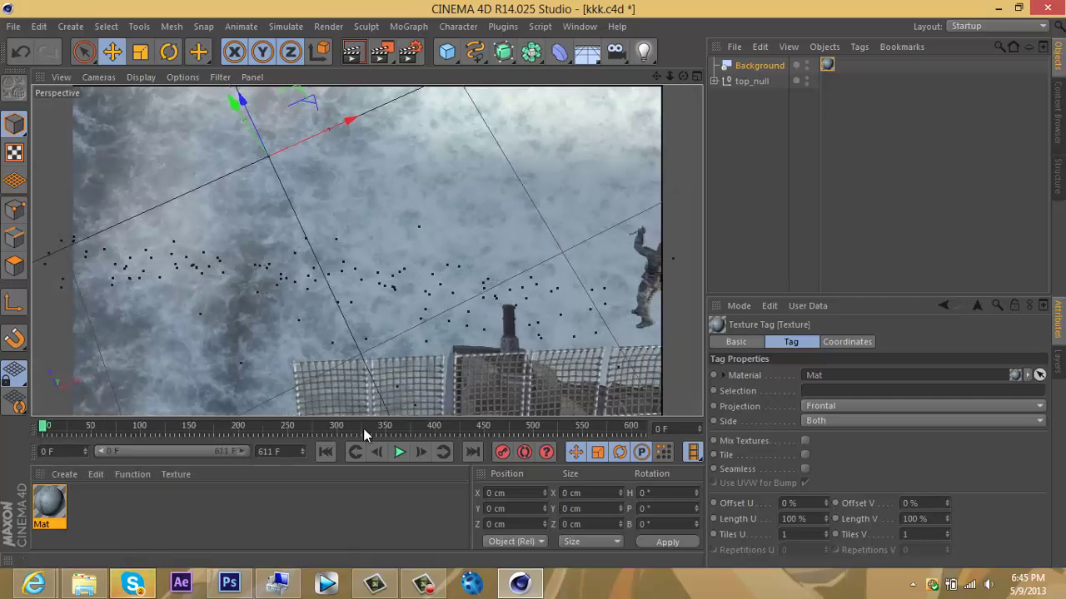
drag(43, 429, 2, 456)
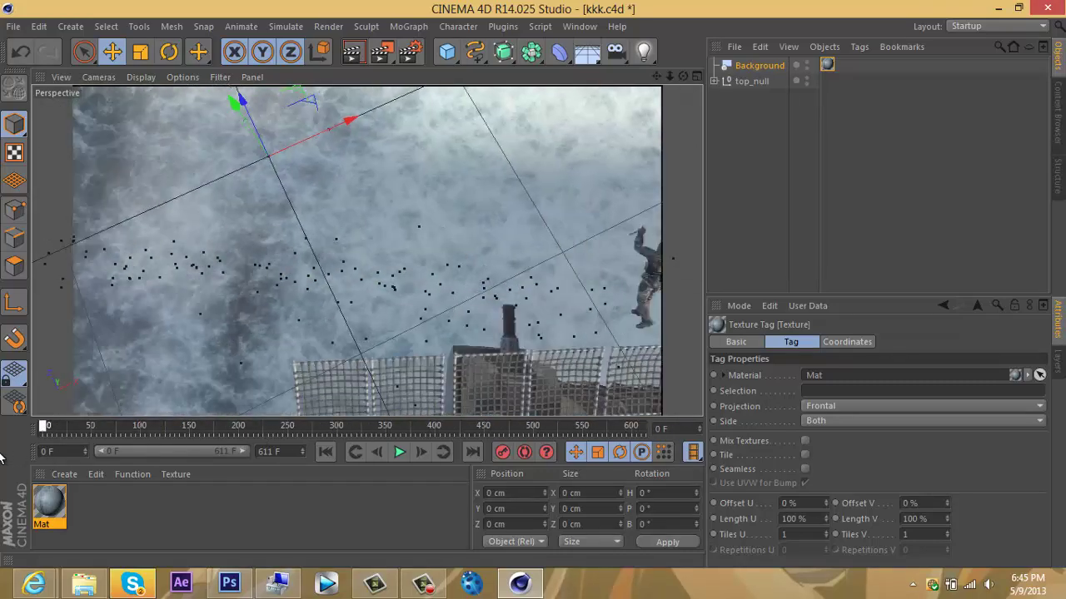
Add a MoText object reading 'Text' and scrub to check it beside the falling soldier.
click(416, 32)
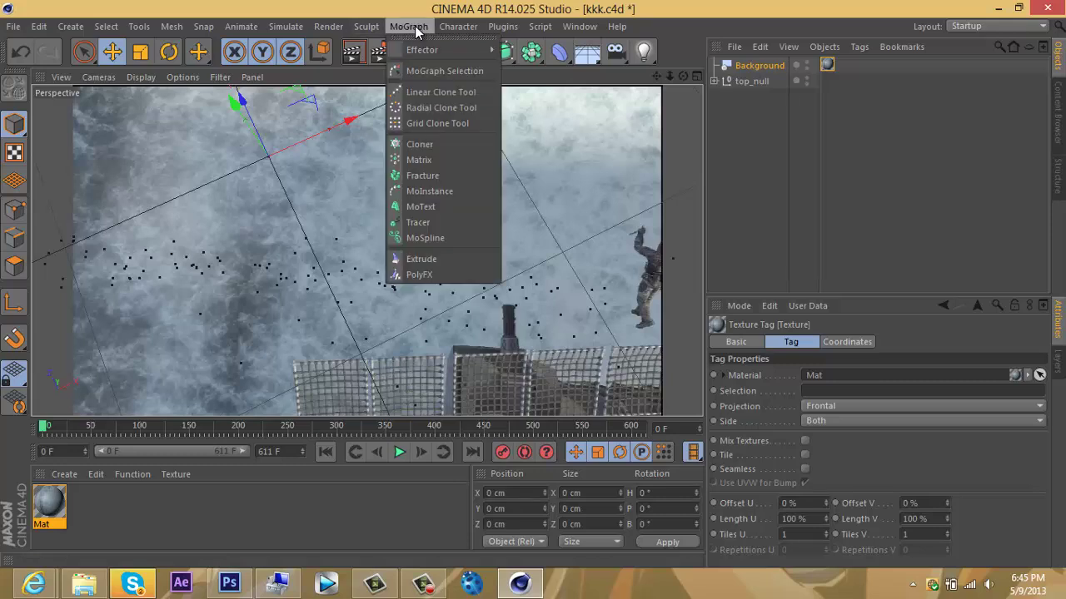
click(446, 211)
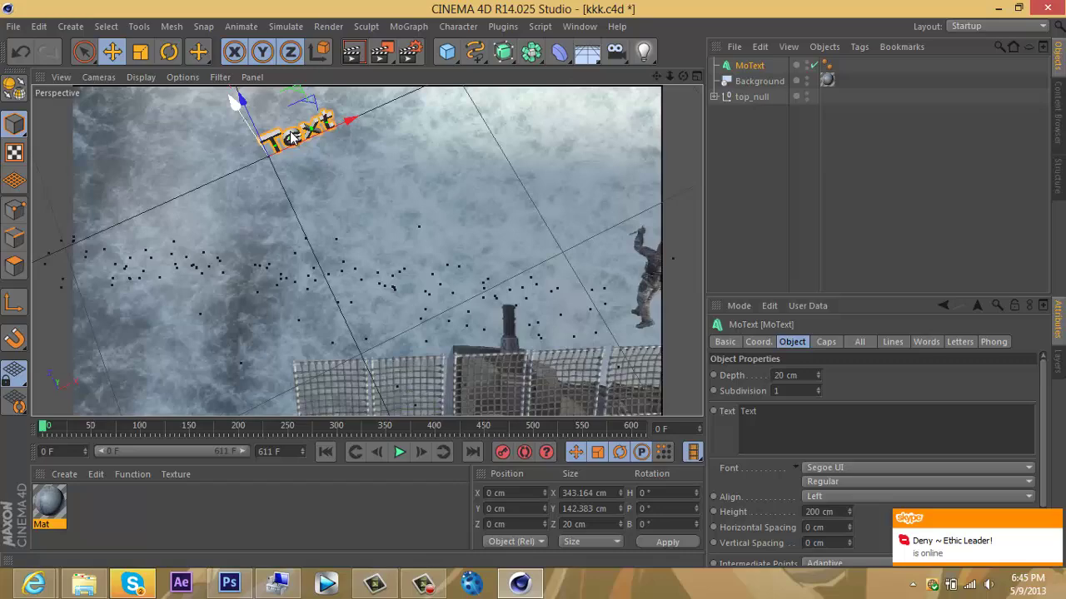
drag(56, 443, 316, 407)
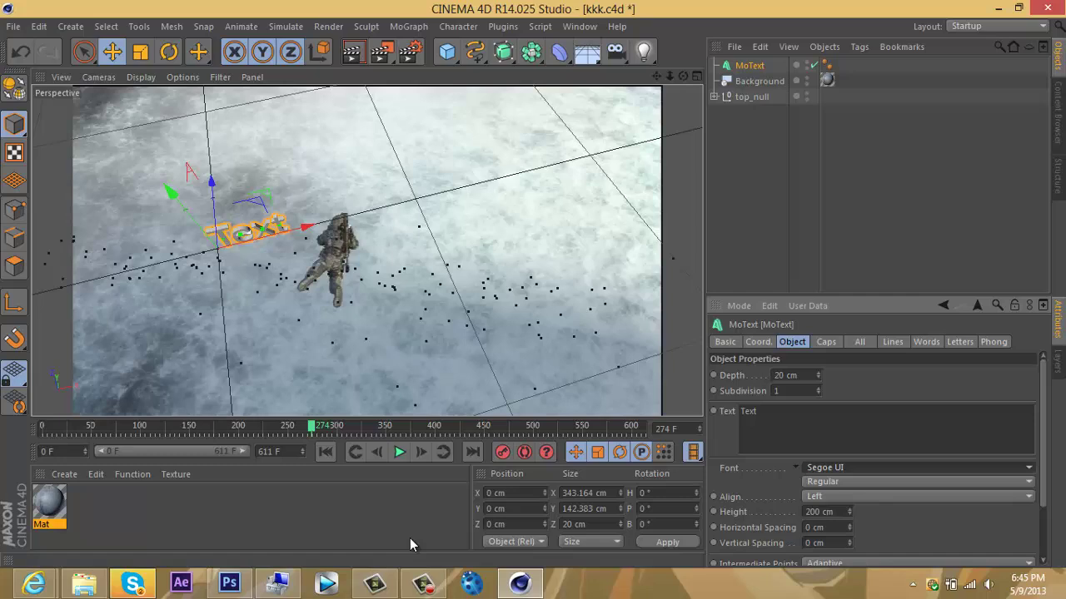
Set the MoText font to REBOARD.
click(423, 583)
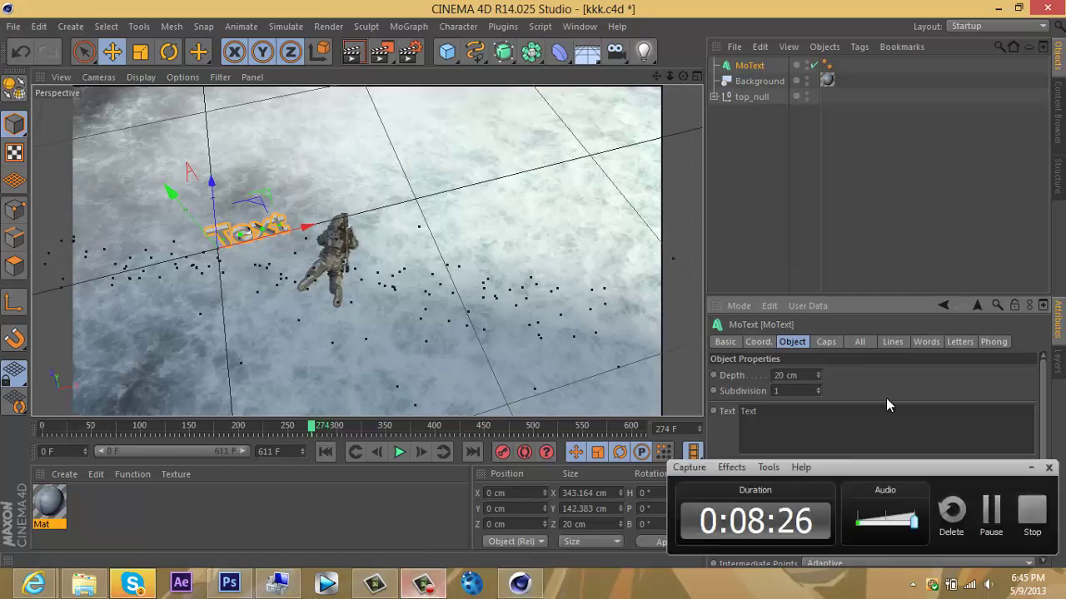
click(984, 509)
click(982, 508)
click(934, 467)
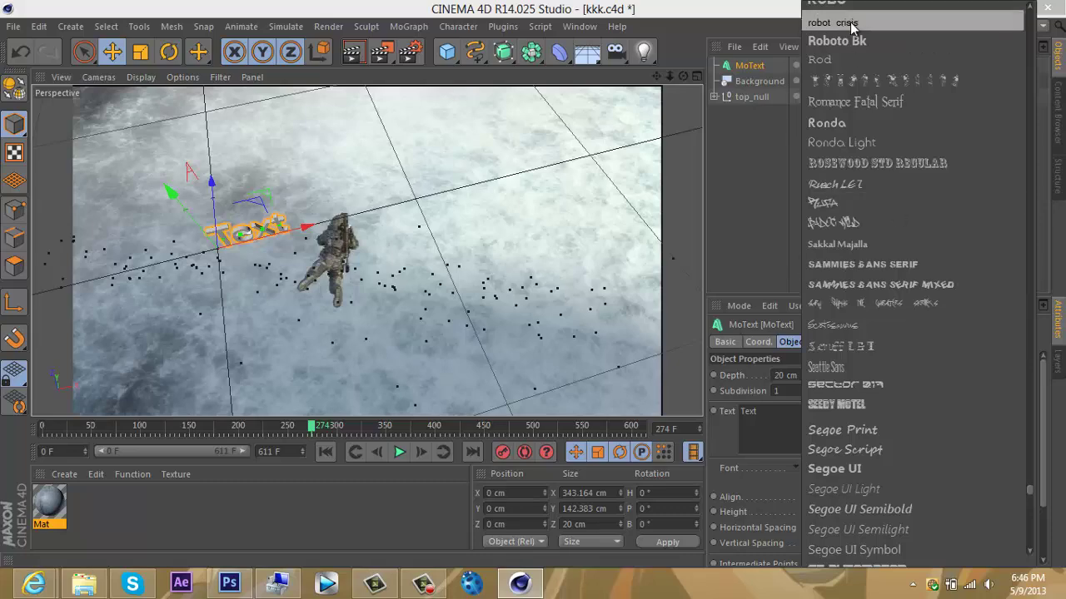
scroll(866, 60, up, 6)
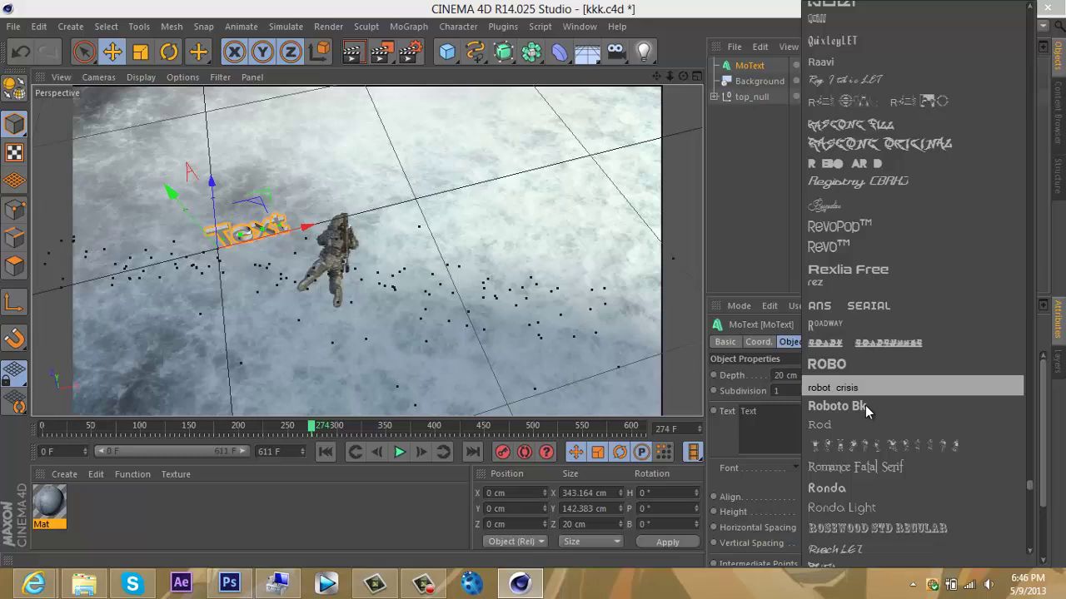
click(884, 164)
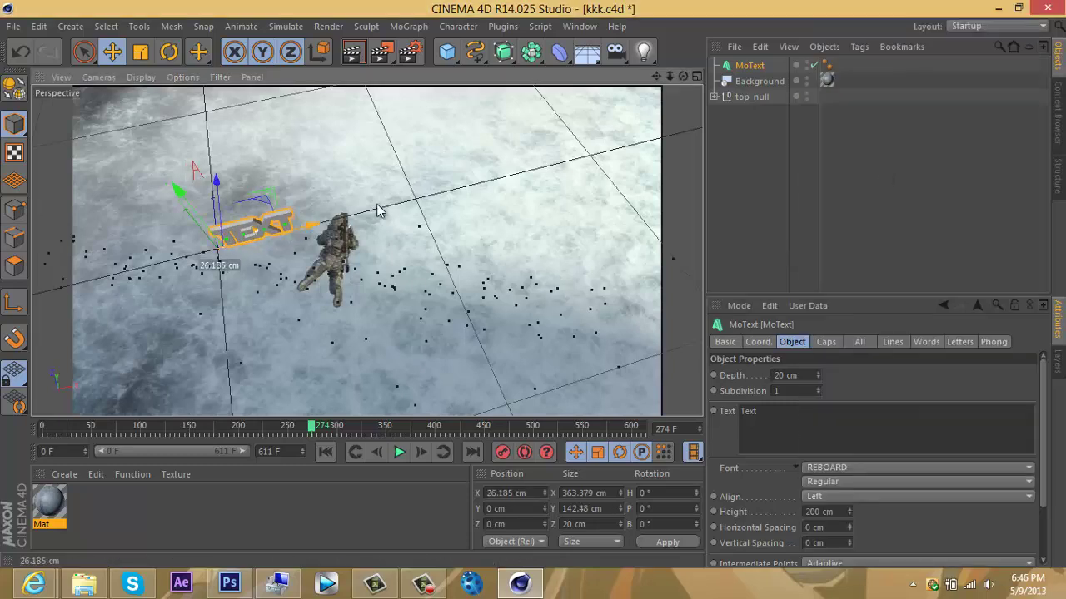
Move the text to X 162.978 cm and raise it to Z 528.428 cm.
drag(375, 209, 329, 215)
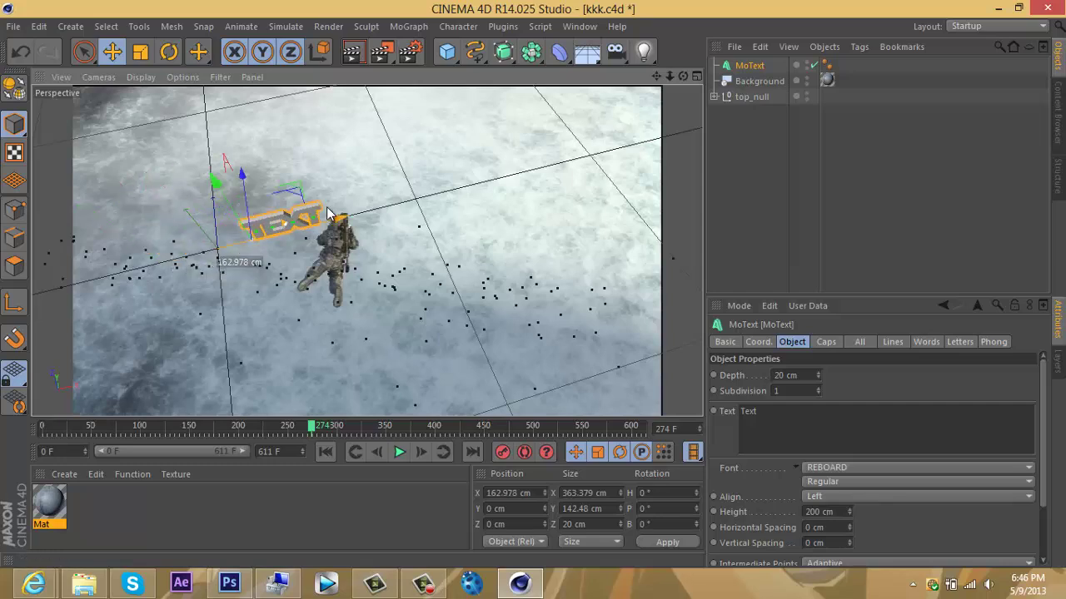
drag(237, 180, 237, 109)
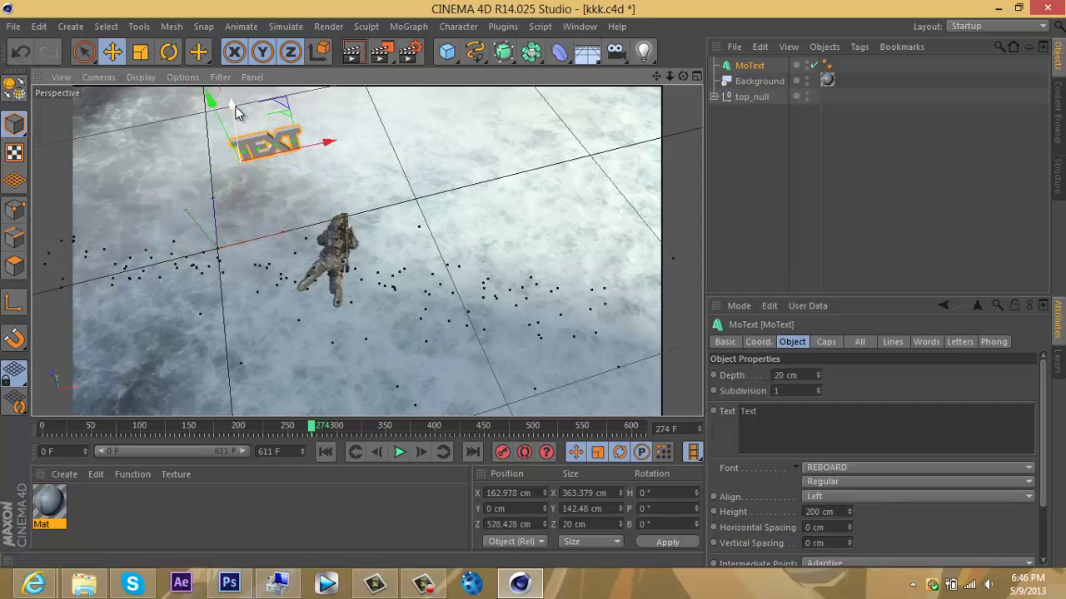
drag(337, 429, 453, 429)
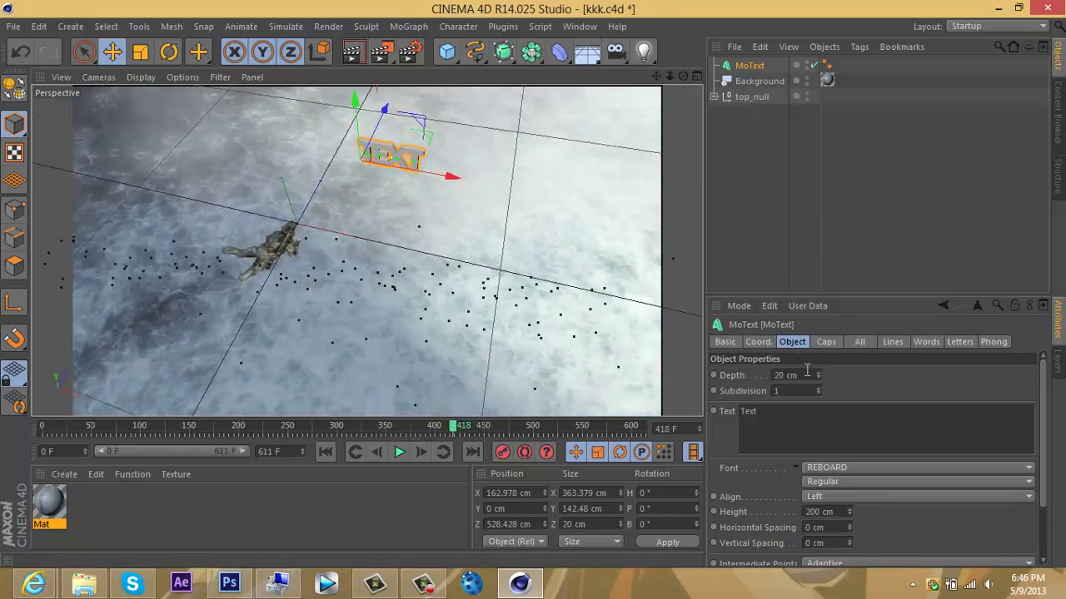
Set the text depth to 110 cm and tilt it back to pitch -25.929°.
drag(783, 375, 776, 374)
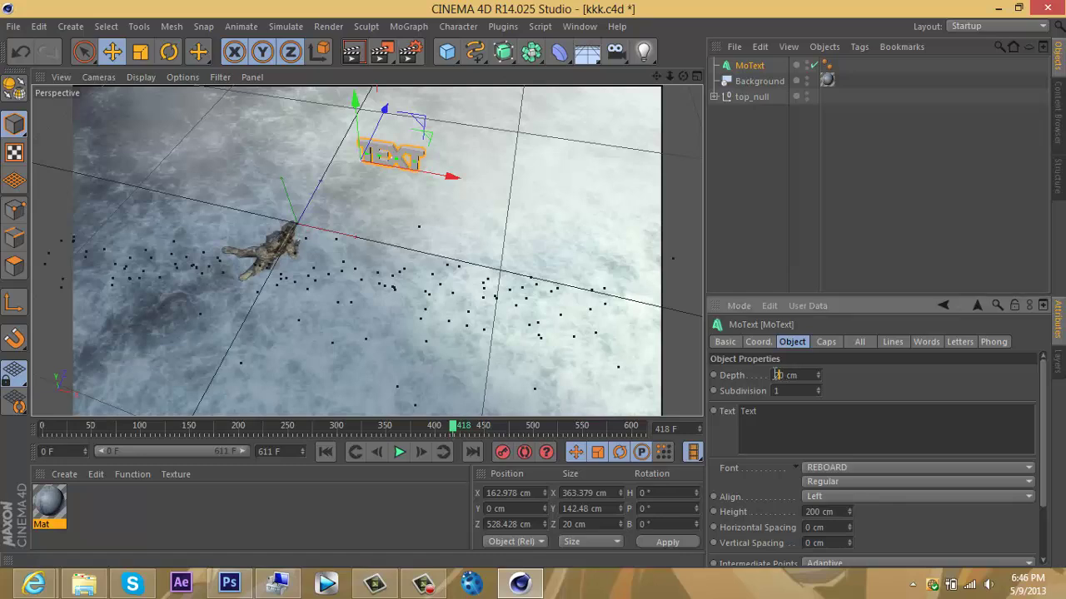
text(110)
key(Return)
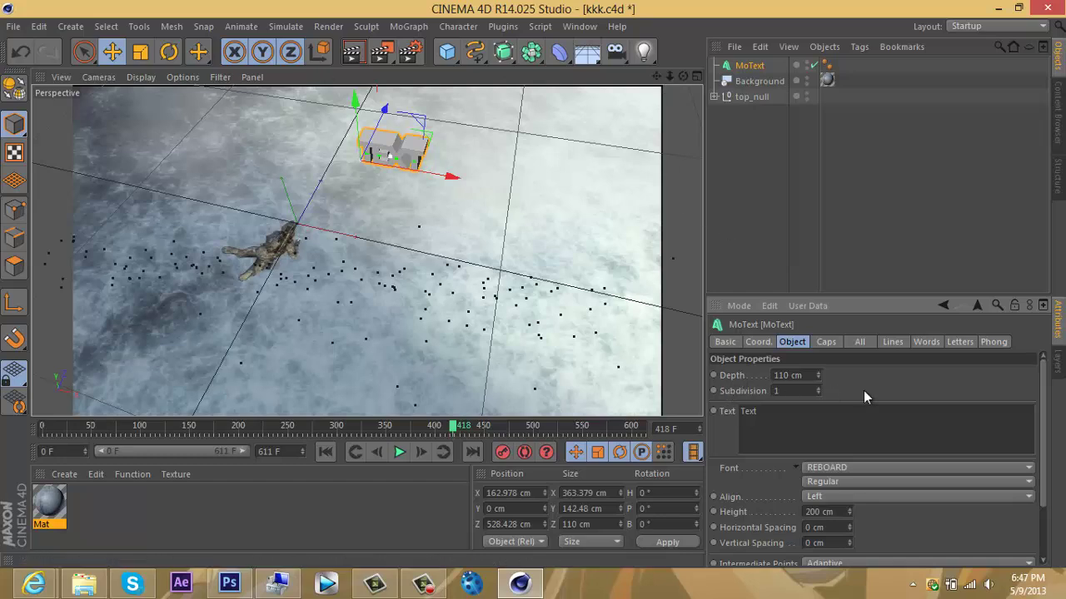
click(169, 51)
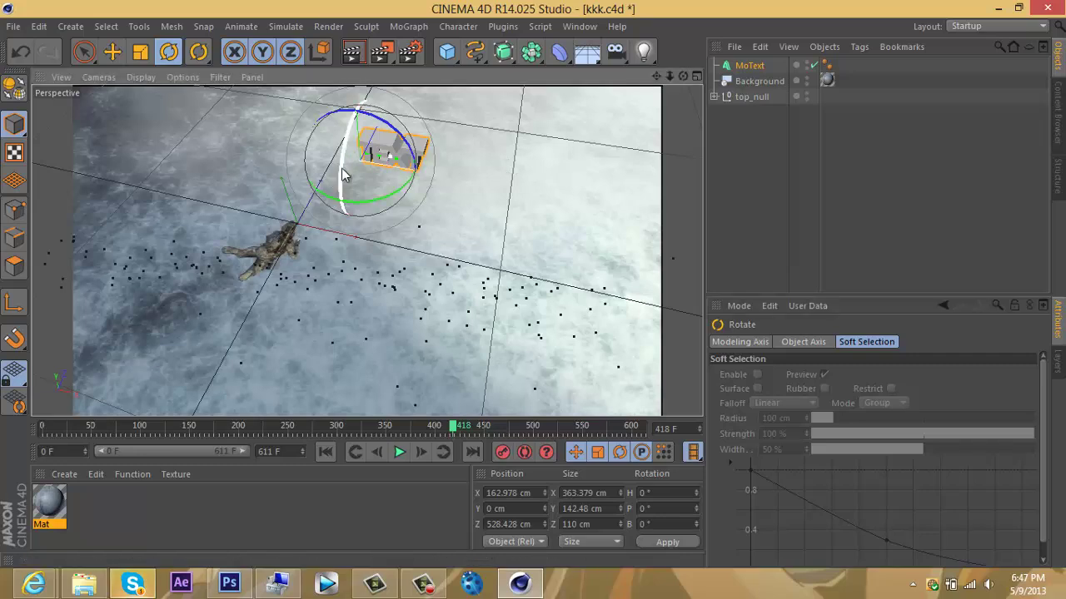
drag(344, 175, 376, 184)
Change the MoText to read 'Pluto Tuts'.
click(754, 68)
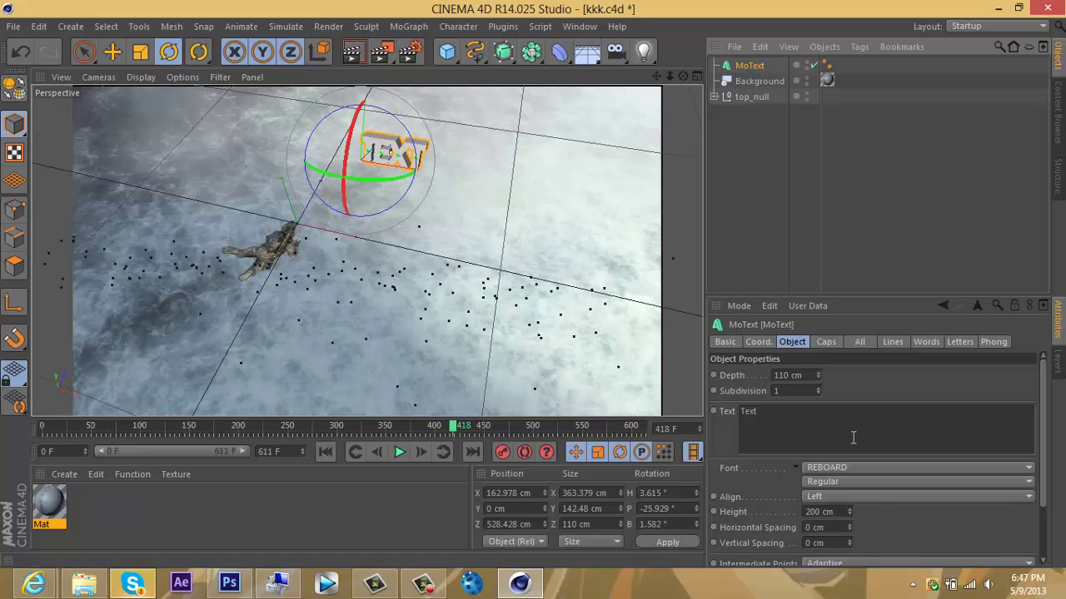
double_click(736, 411)
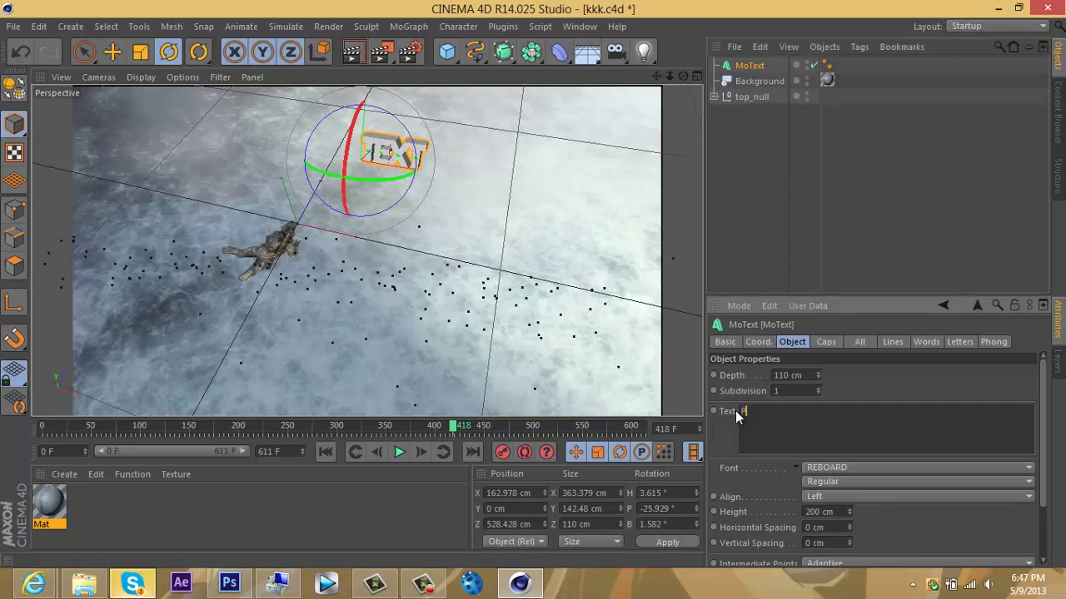
text(Pluto Tuts)
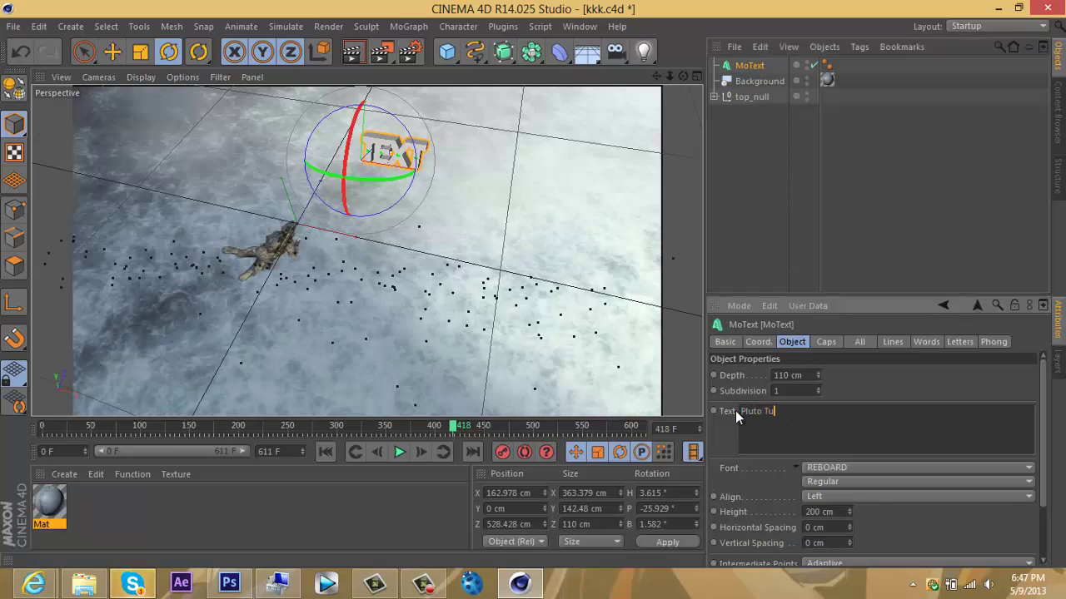
click(874, 380)
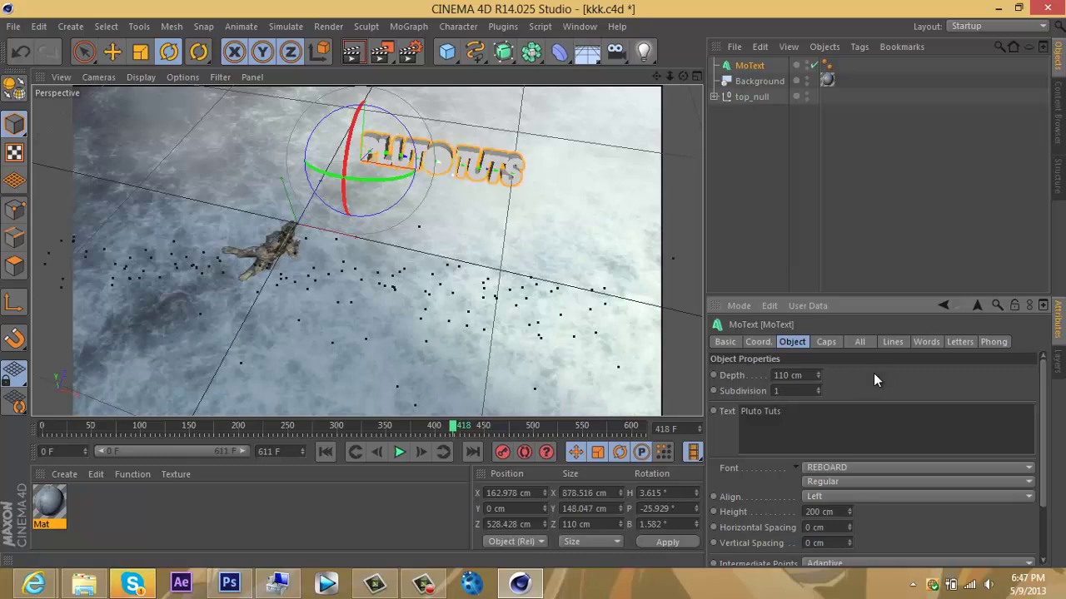
Move the text left to X -144.363 cm and check it at frame 229.
click(84, 52)
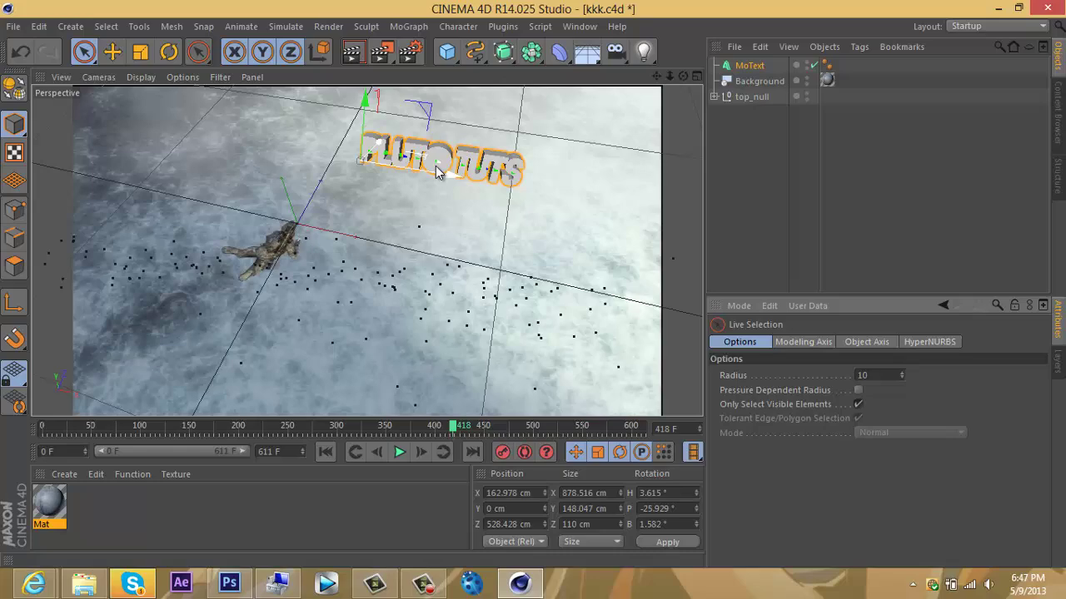
drag(450, 179, 400, 172)
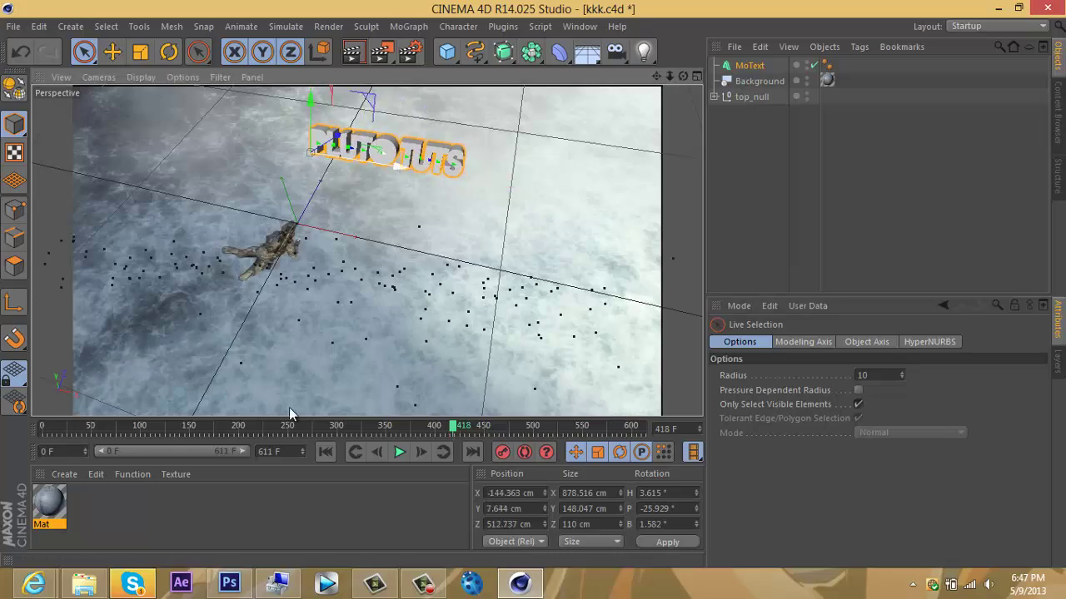
mouse_move(455, 426)
mouse_down()
mouse_move(76, 406)
mouse_move(48, 420)
mouse_move(283, 409)
mouse_move(466, 424)
mouse_move(471, 415)
mouse_up()
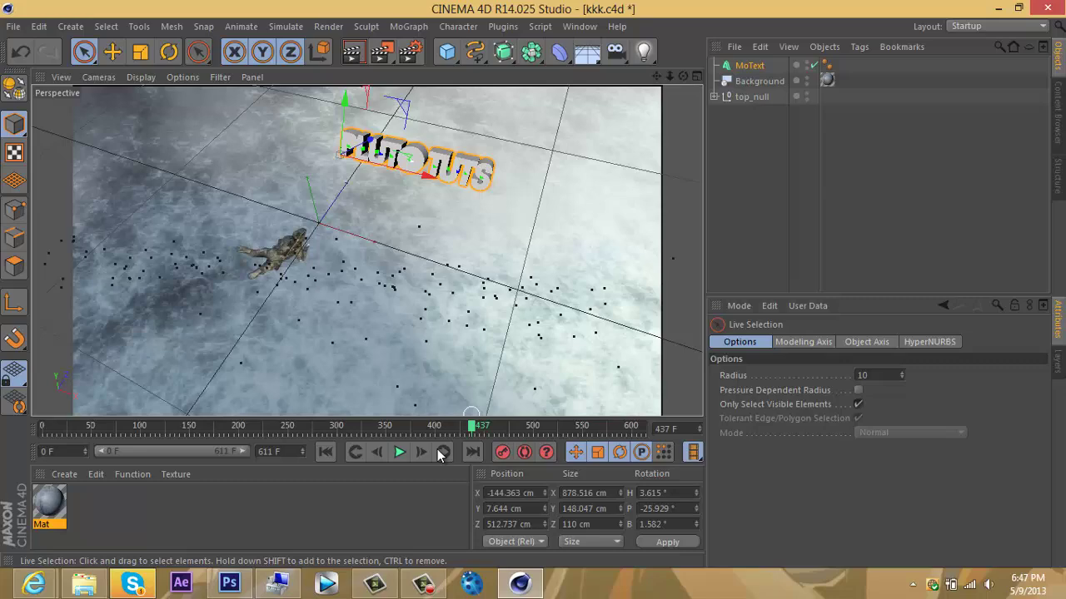
Bring the Lightroom and Materisls scene file into Cinema 4D.
click(83, 583)
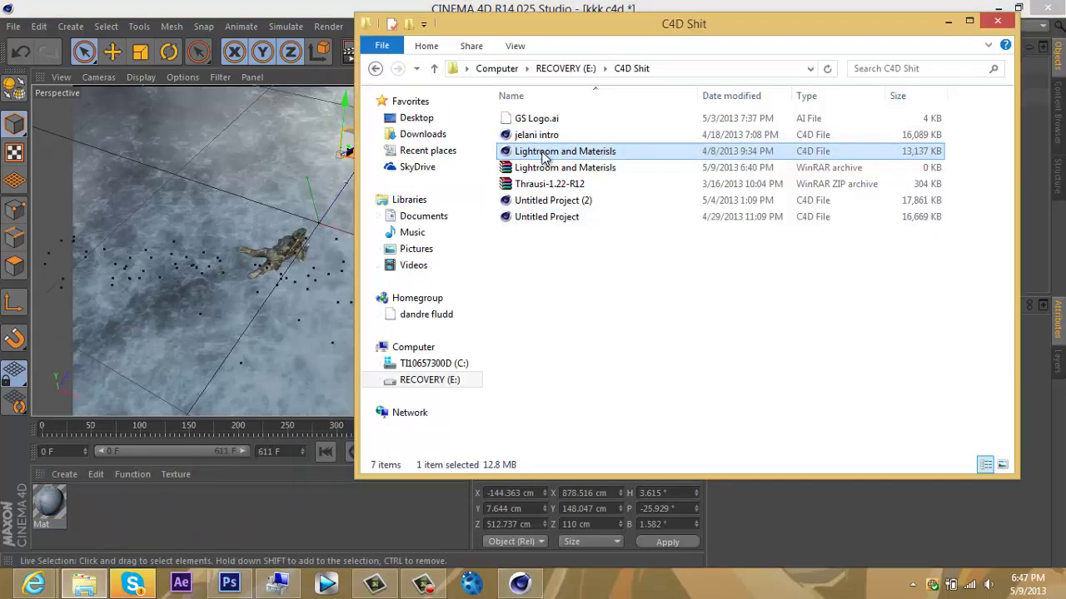
click(543, 156)
click(504, 158)
drag(276, 170, 277, 169)
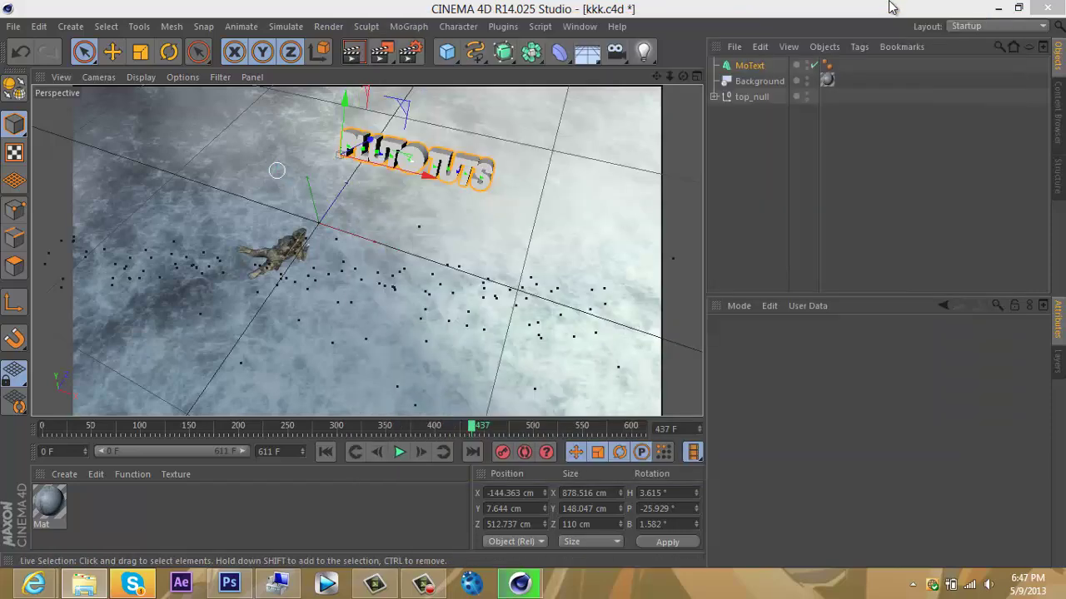
Dismiss the missing-plugin warning and select all materials from the loaded scene.
click(632, 350)
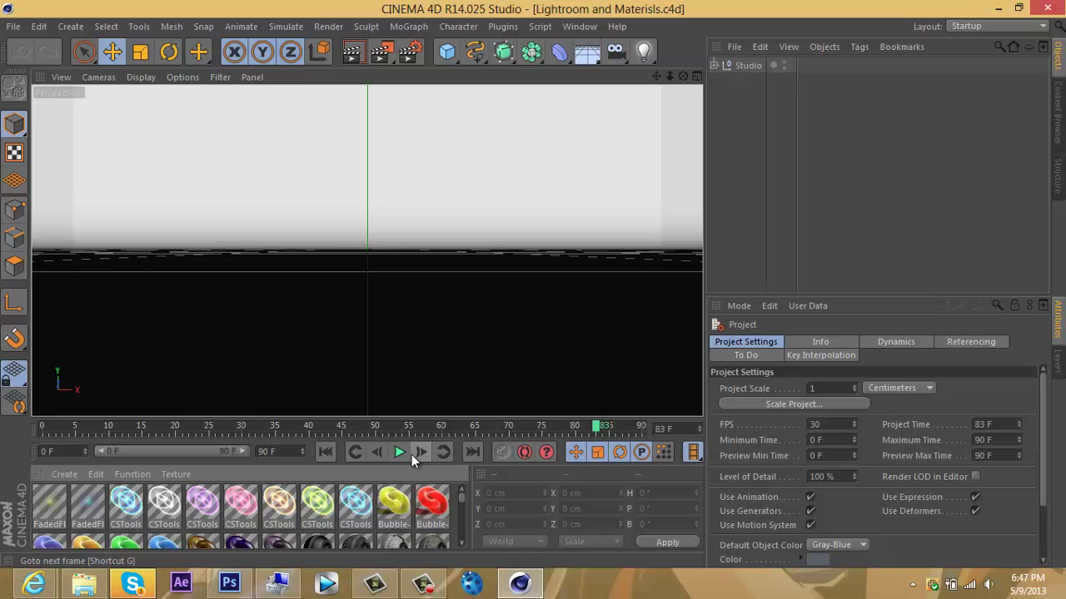
click(419, 509)
key(ctrl+a)
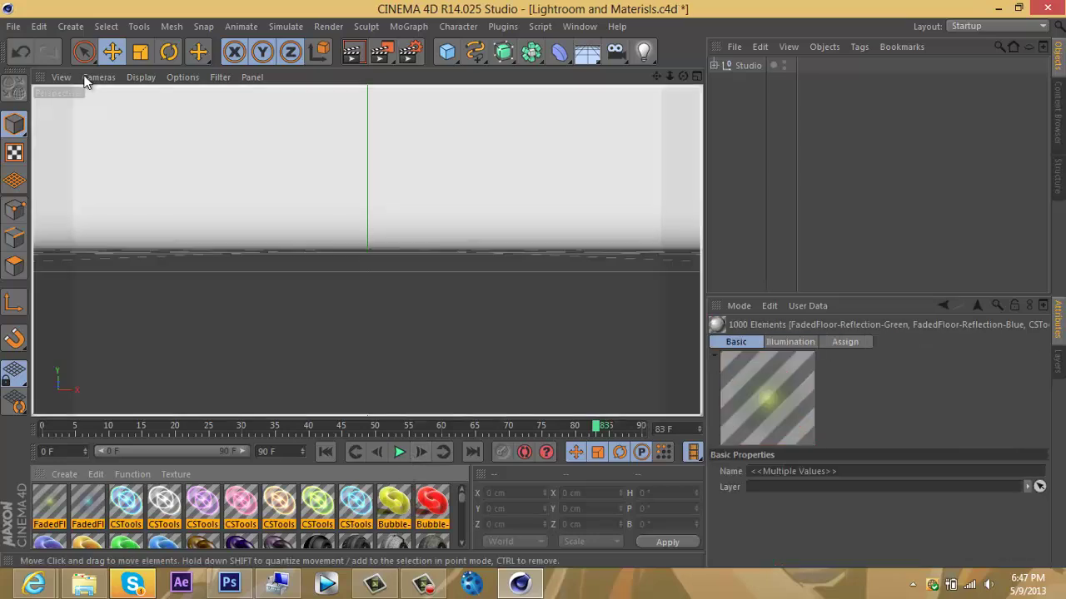
Close the Lightroom and Materisls project without saving changes.
click(13, 25)
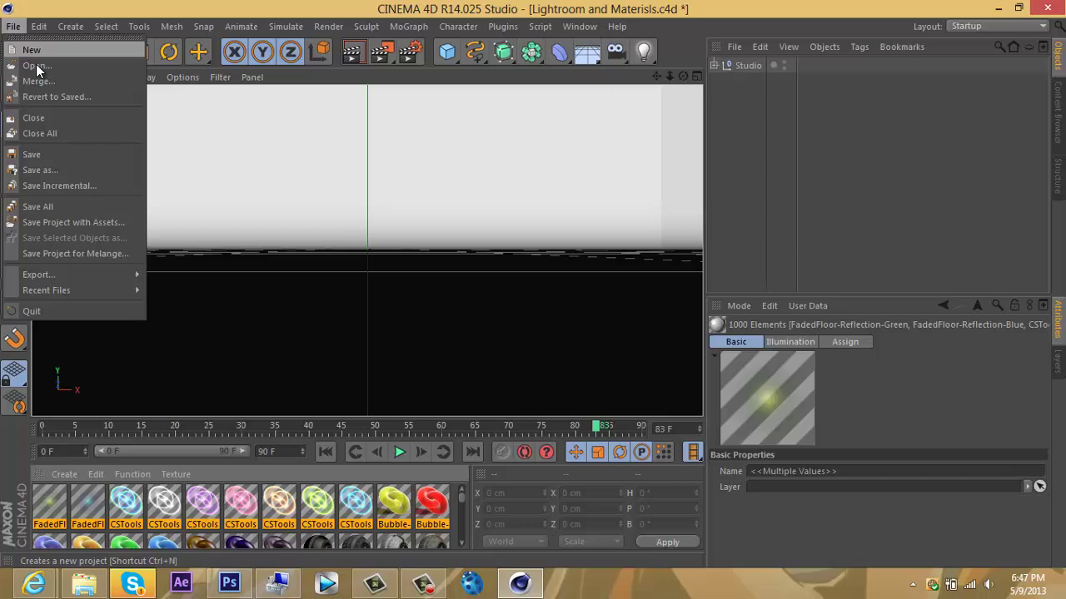
click(46, 118)
click(547, 351)
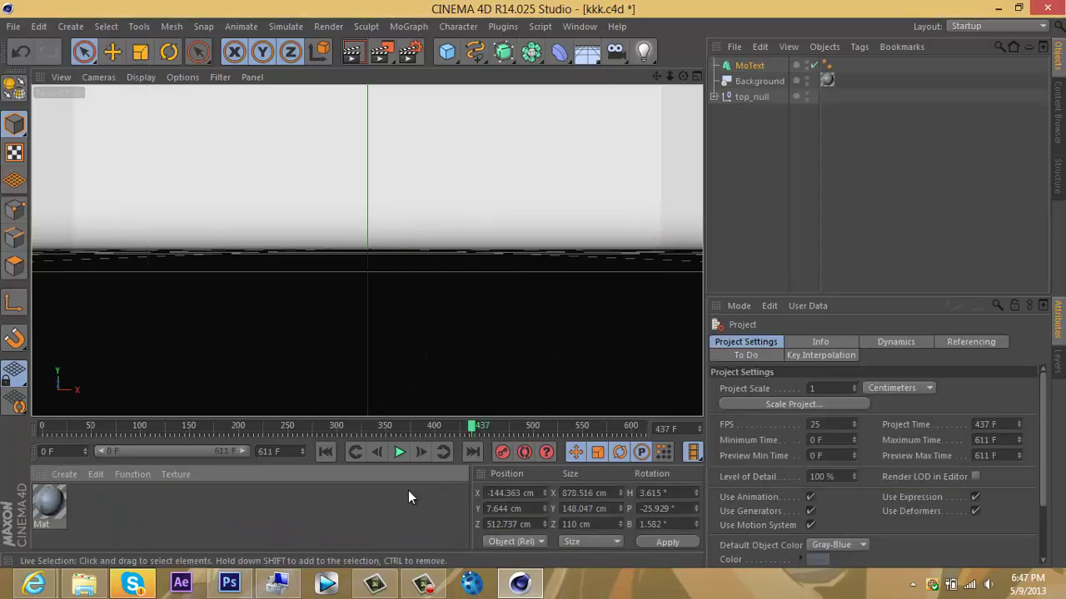
Dismiss the missing-textures warning and scroll the Material Manager to the available materials.
key(ctrl+v)
key(Return)
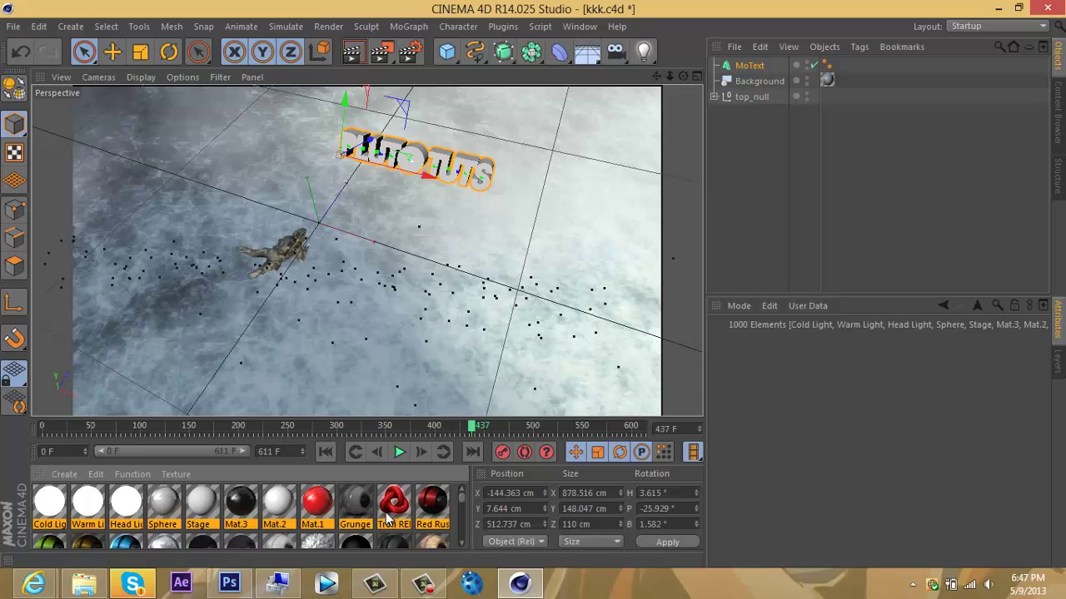
drag(460, 501, 459, 544)
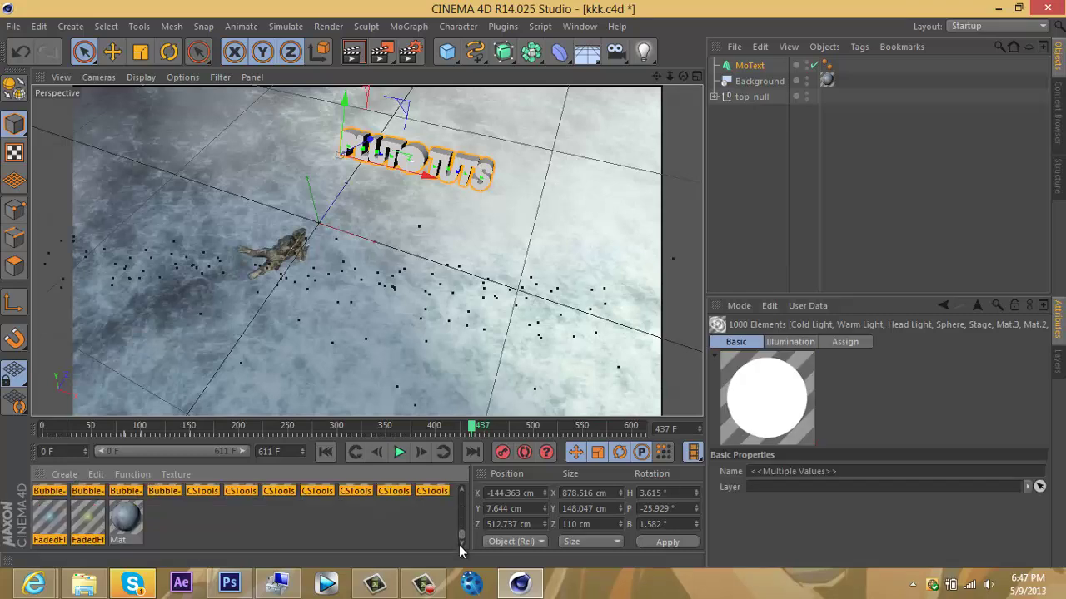
click(452, 538)
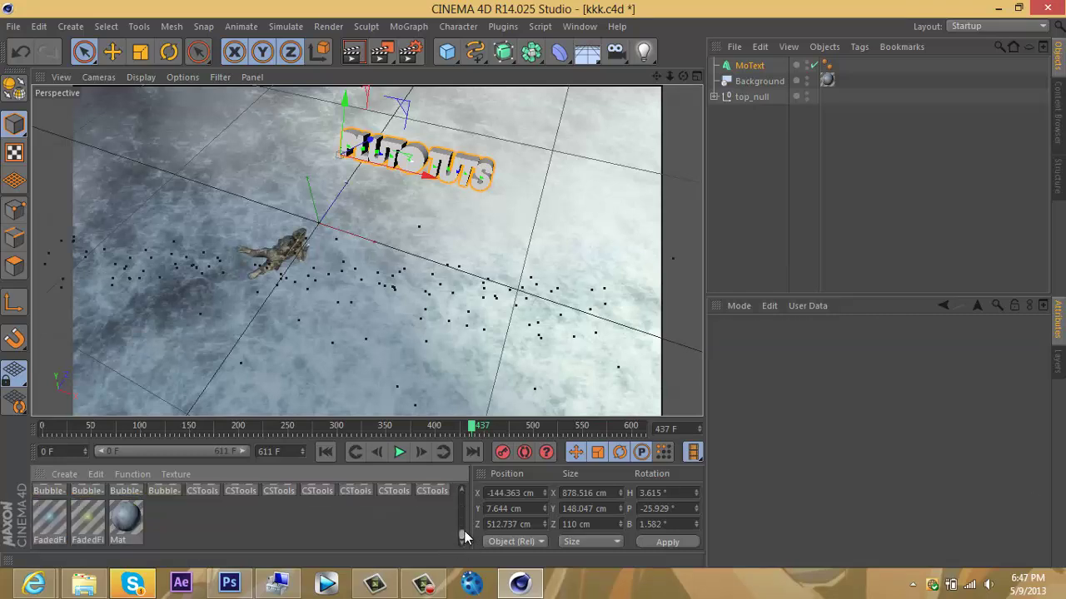
drag(465, 537, 465, 527)
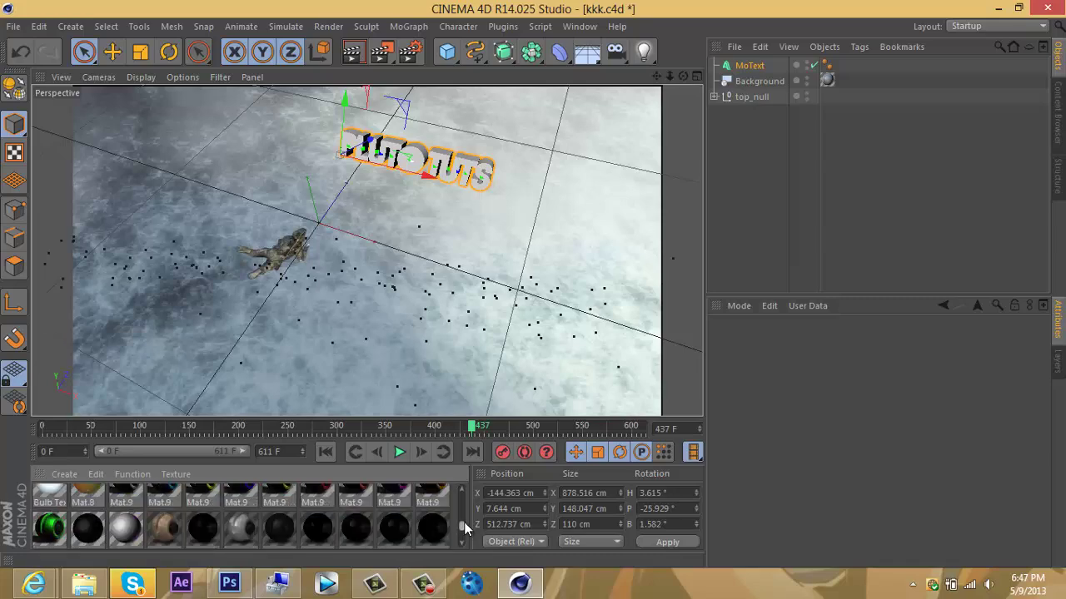
scroll(465, 527, up, 2)
scroll(465, 526, up, 5)
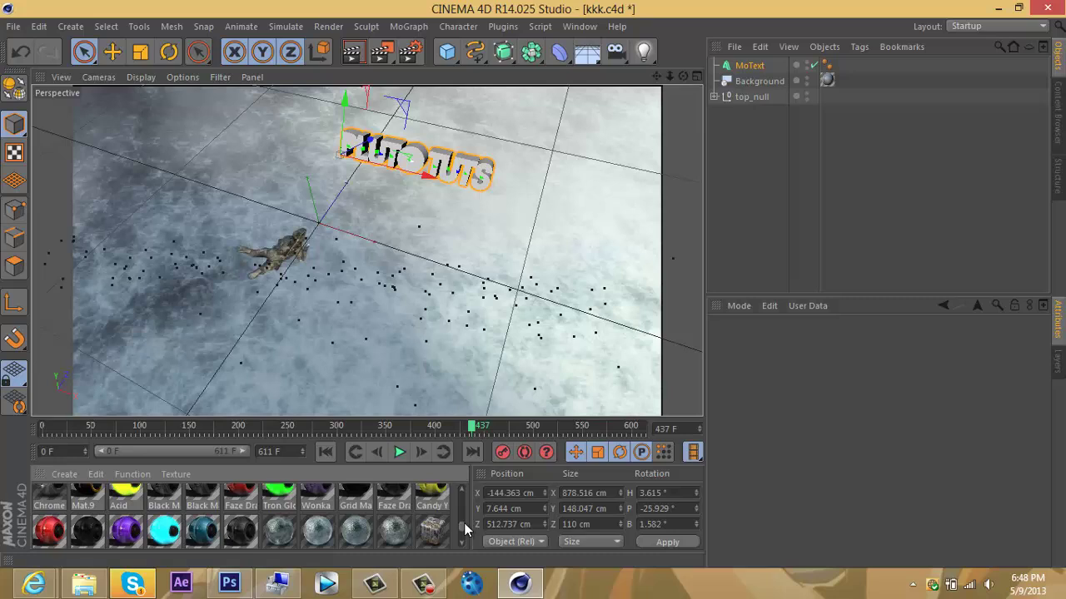
click(462, 492)
click(462, 492)
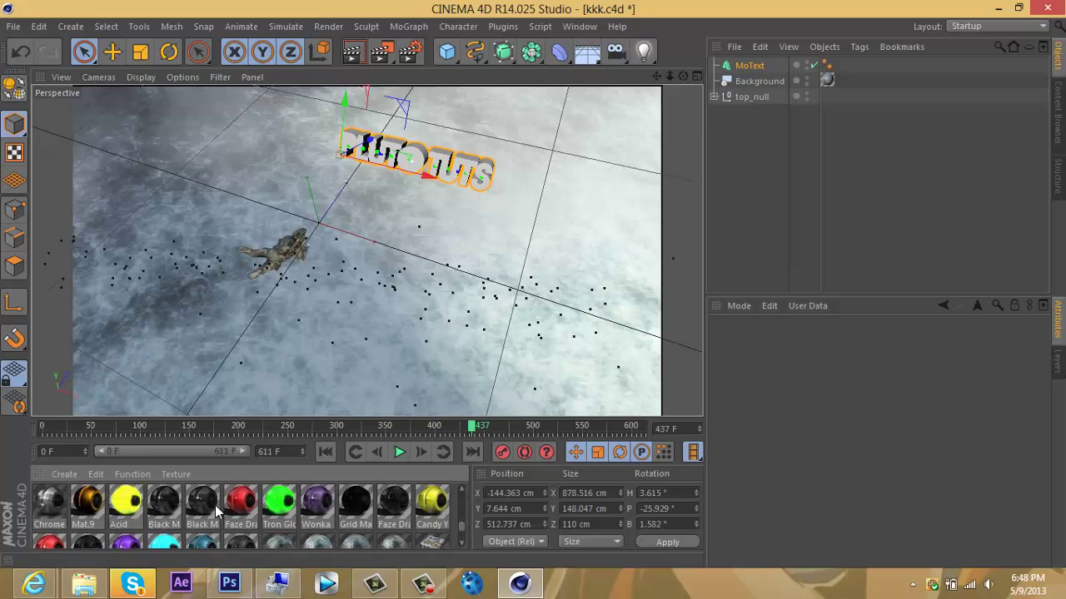
Apply the Black Matel Re material to MoText and render a viewport preview.
drag(686, 78, 749, 70)
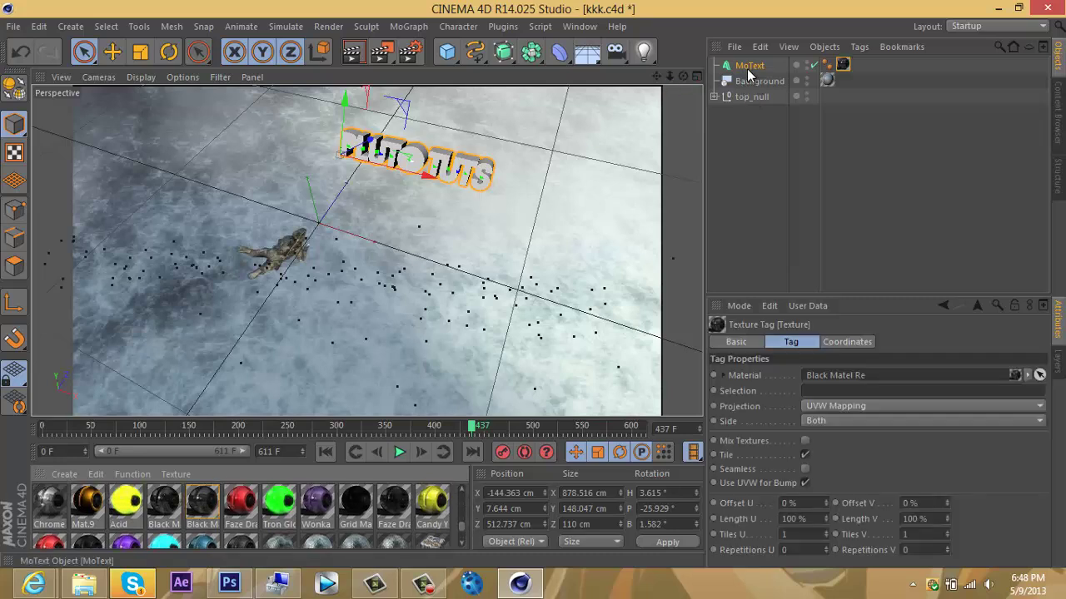
click(350, 52)
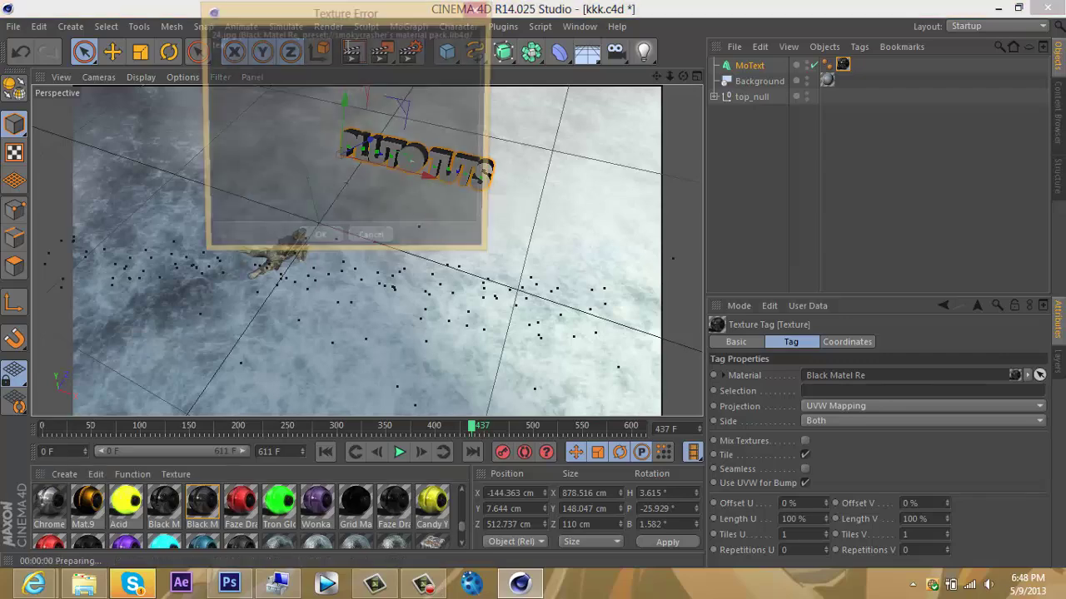
click(333, 246)
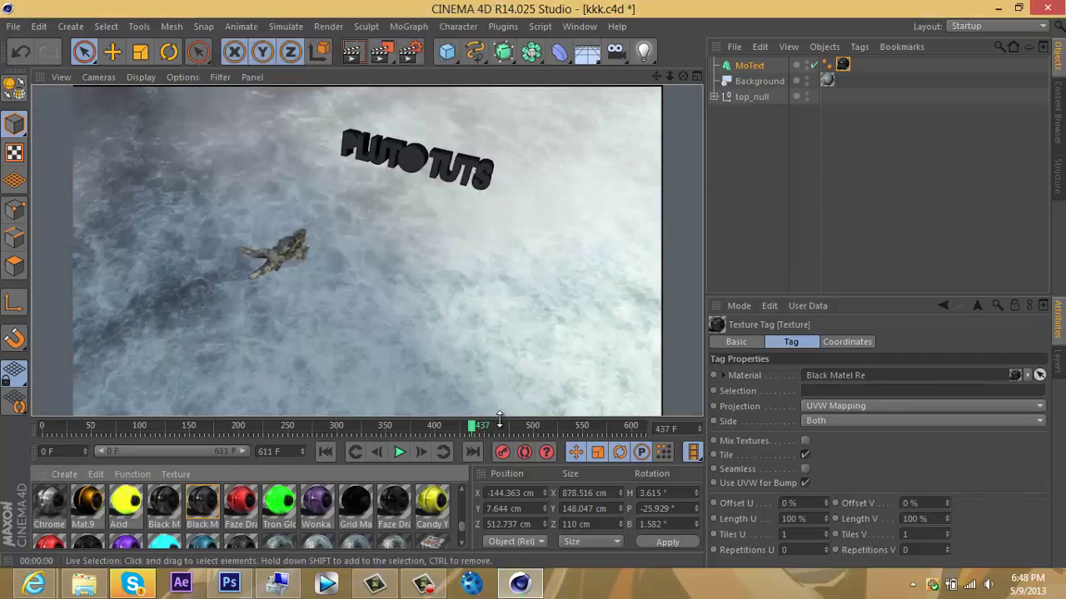
Apply the Red Rush material to MoText and preview the red text render.
scroll(459, 522, down, 5)
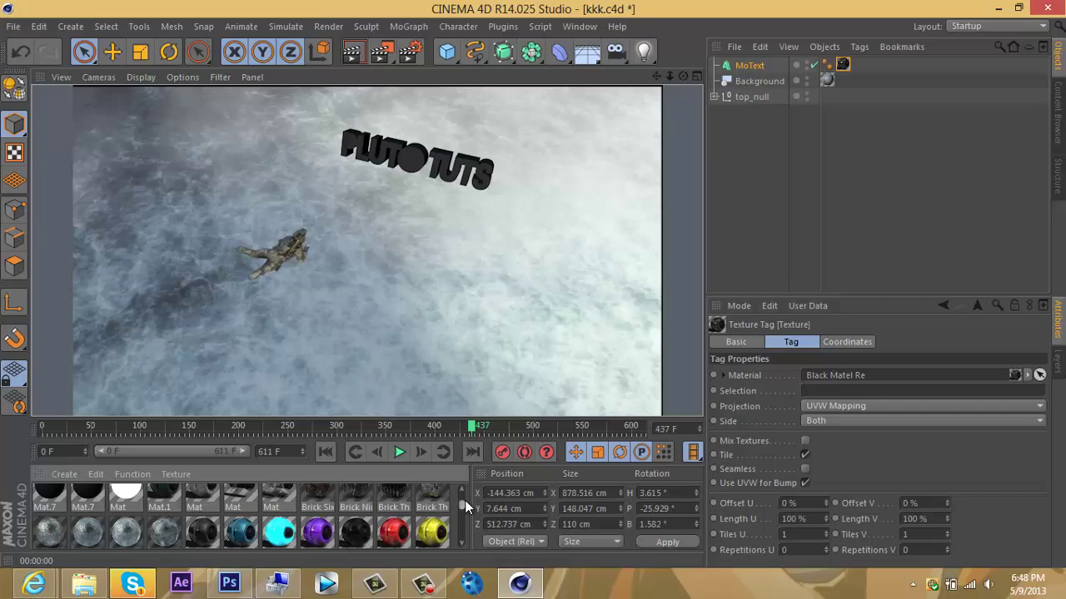
scroll(460, 498, up, 5)
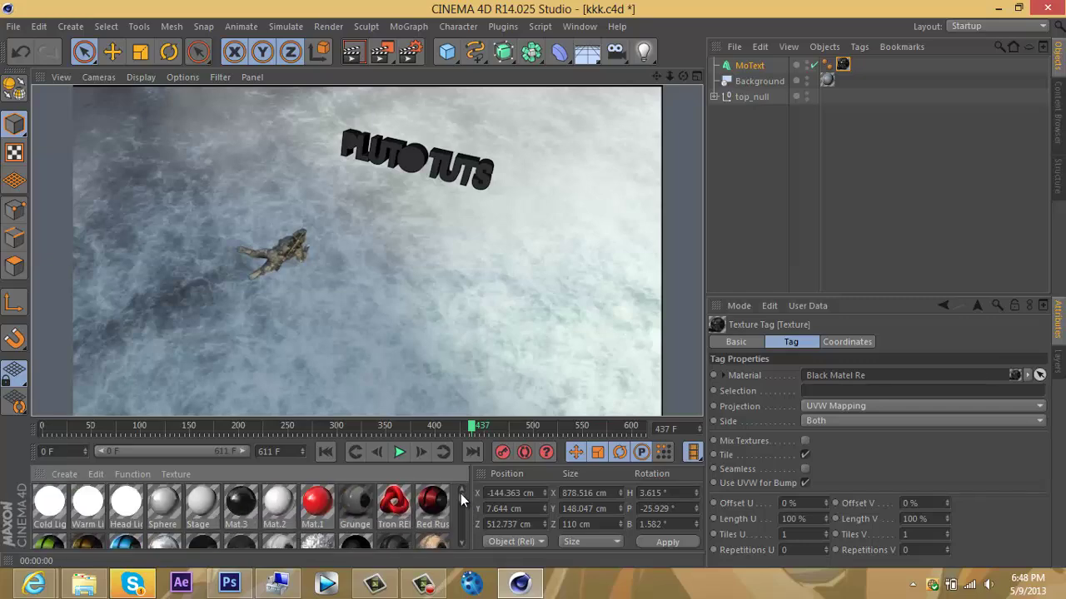
click(430, 501)
drag(441, 504, 761, 67)
click(349, 52)
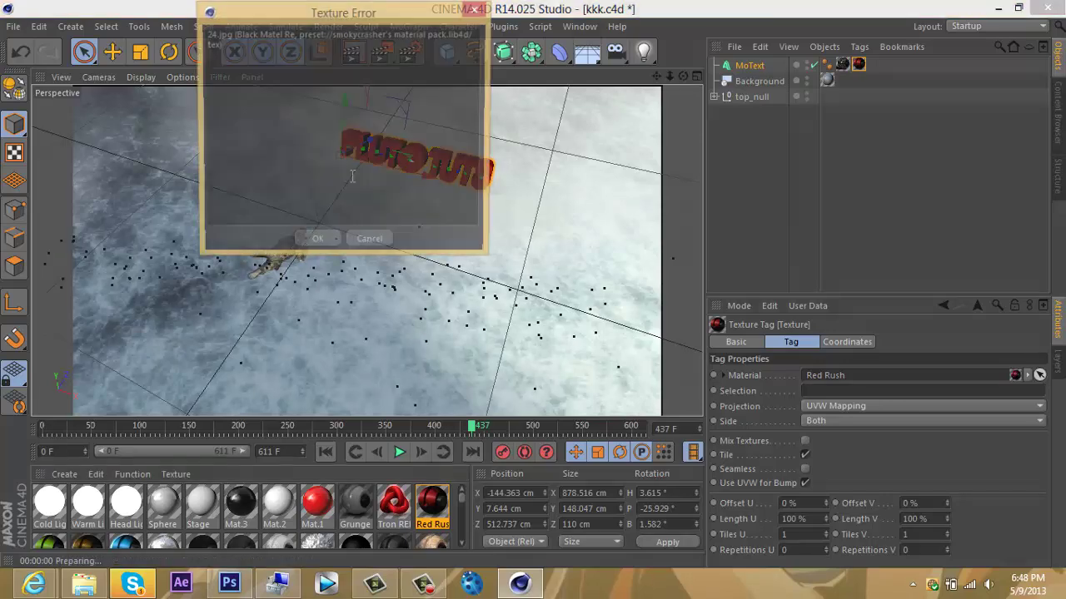
click(308, 241)
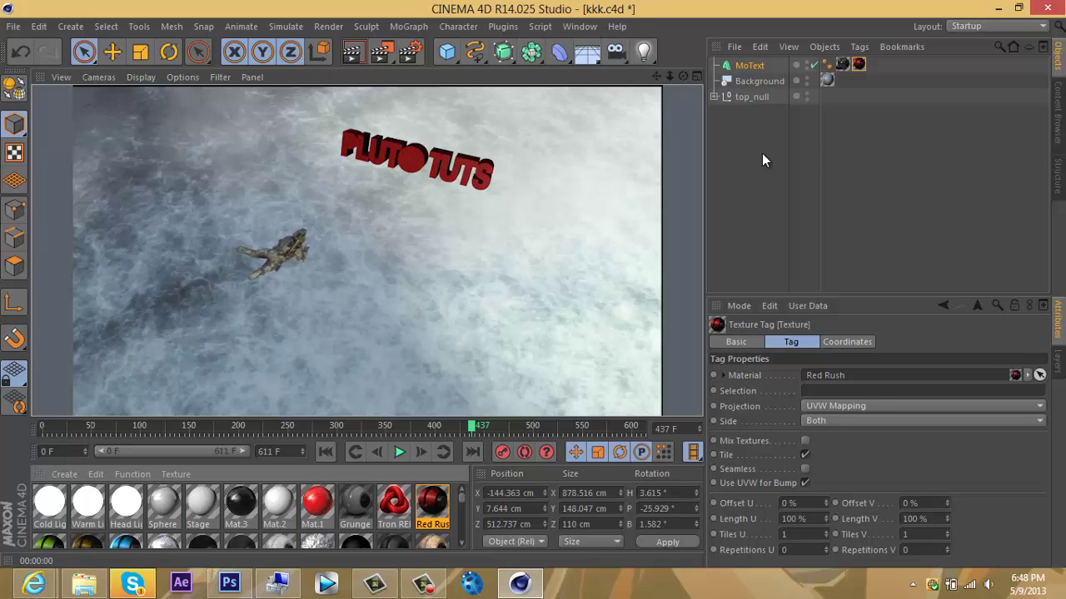
Scrub the timeline back to earlier frames, then forward to the final frame 611.
click(733, 165)
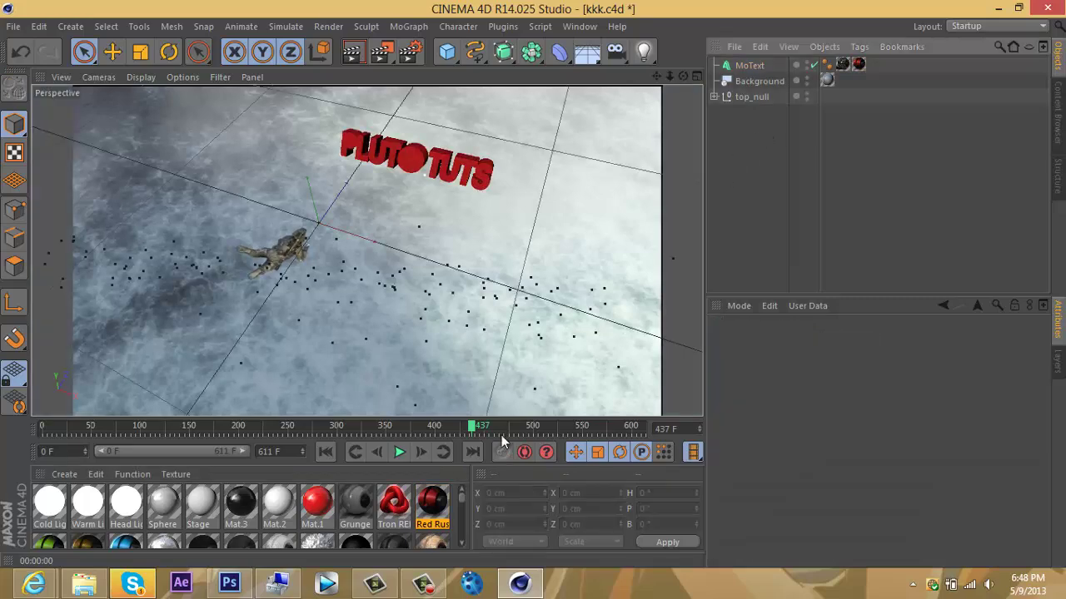
scroll(461, 498, down, 2)
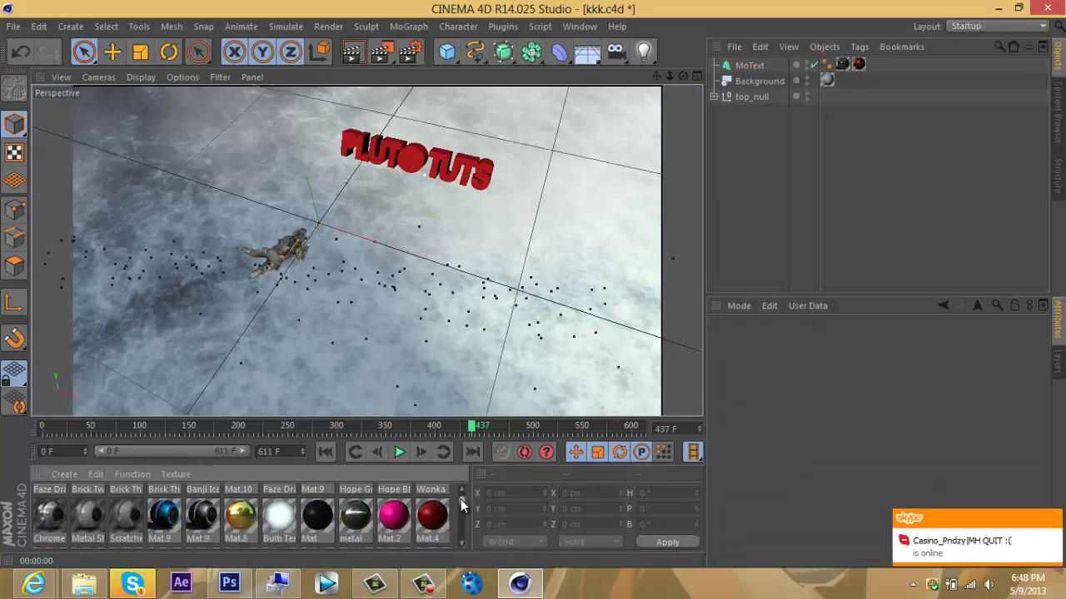
scroll(461, 500, down, 2)
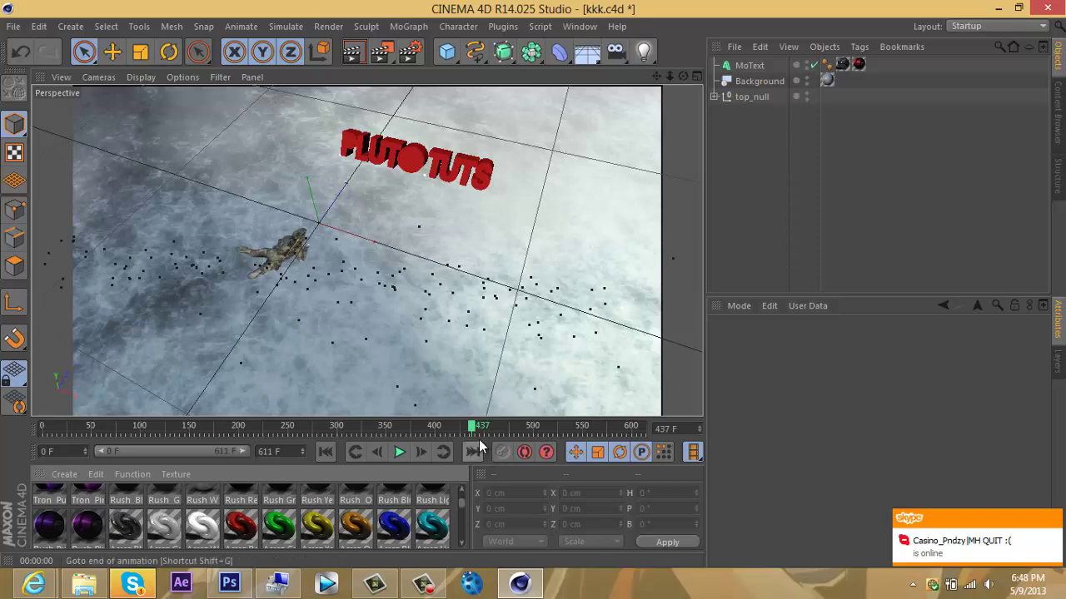
drag(472, 426, 127, 432)
drag(198, 402, 680, 385)
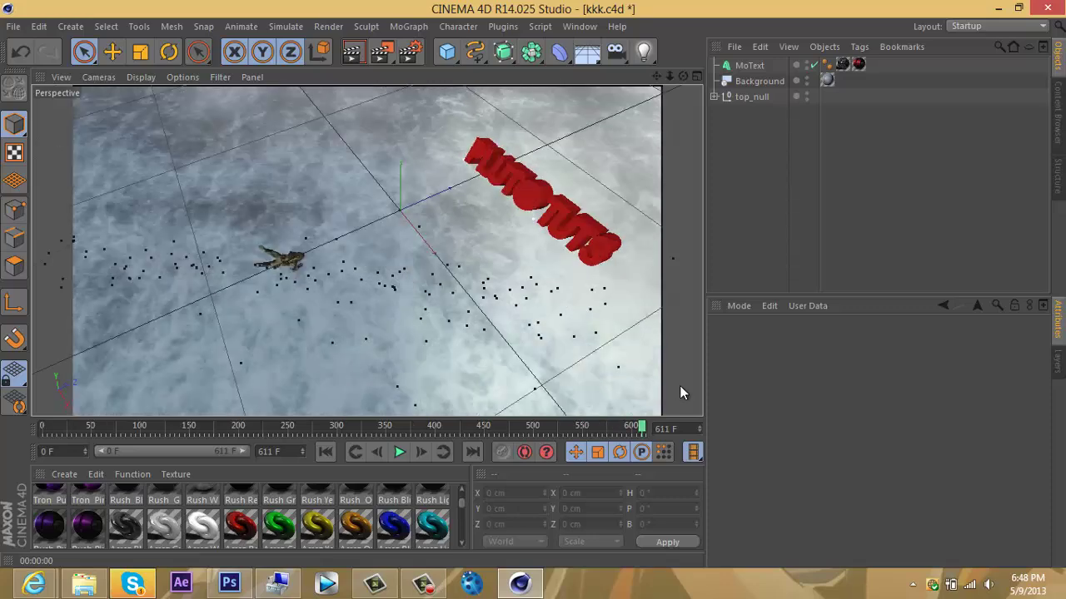
In Render Settings, set the Save format to AVI Movie.
click(416, 52)
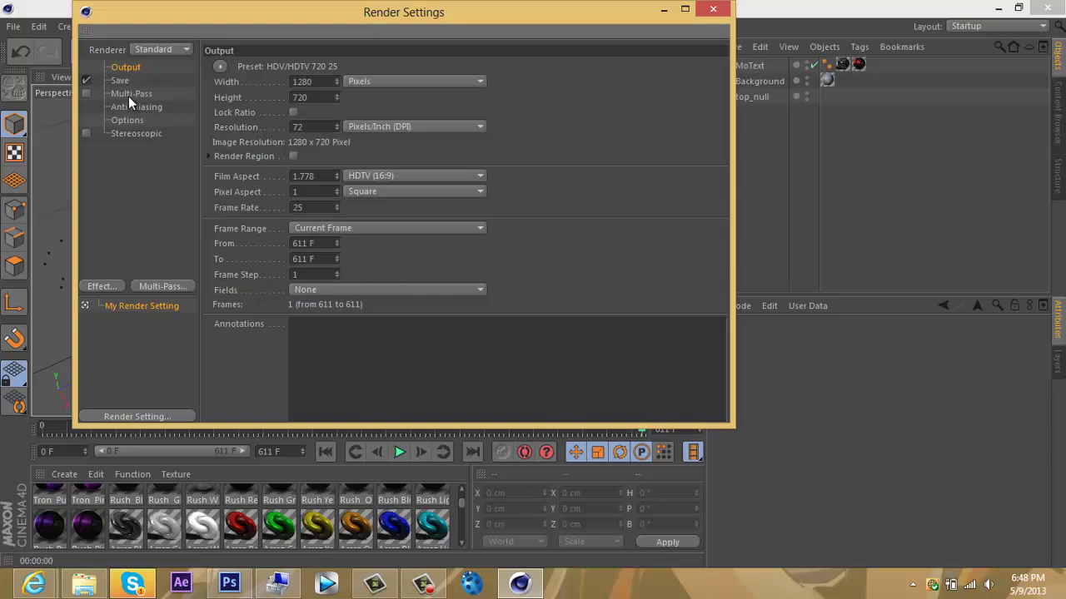
click(126, 79)
click(434, 110)
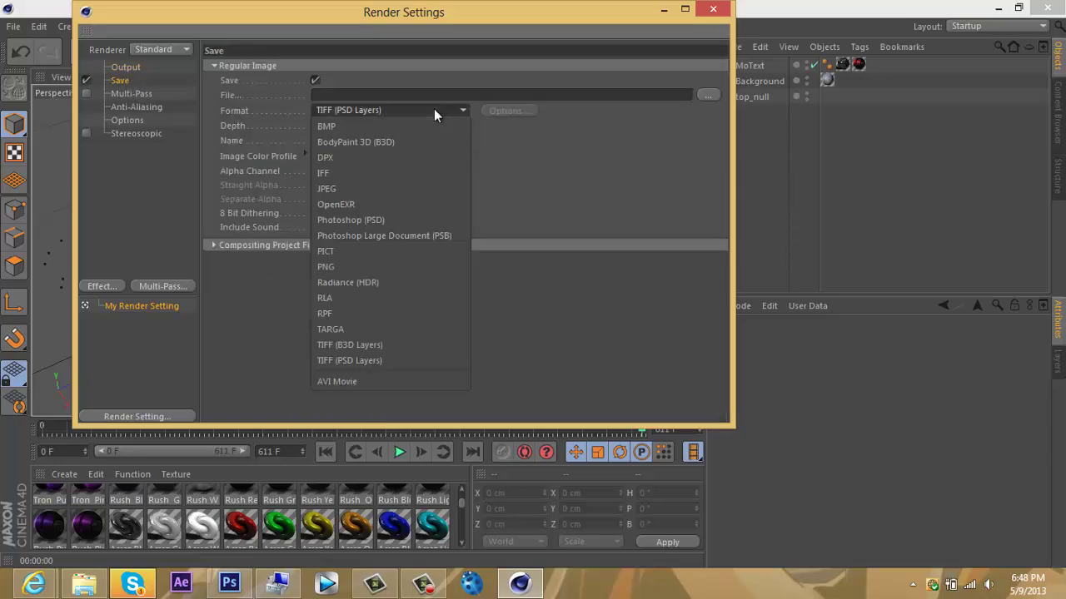
click(346, 379)
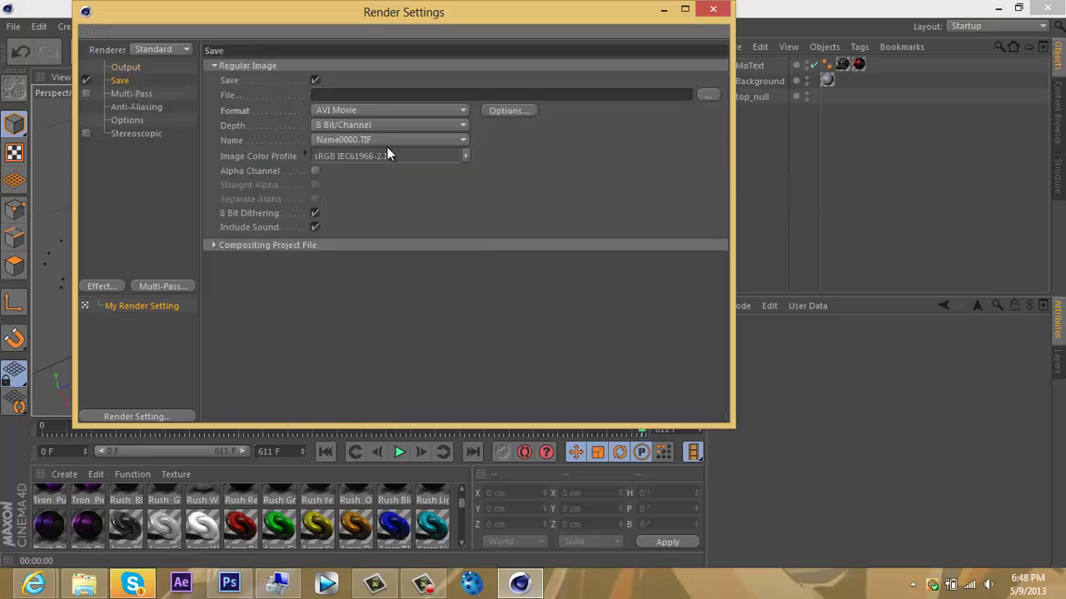
click(662, 95)
Set the Output frame range to All Frames, 0 to 611, adding no post effects.
click(126, 68)
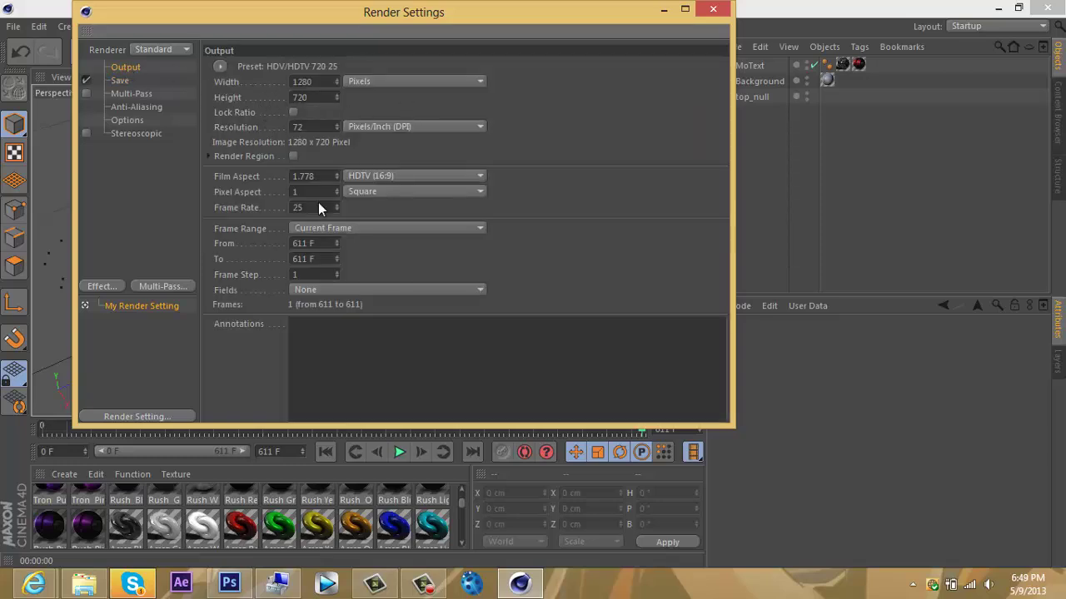
click(310, 230)
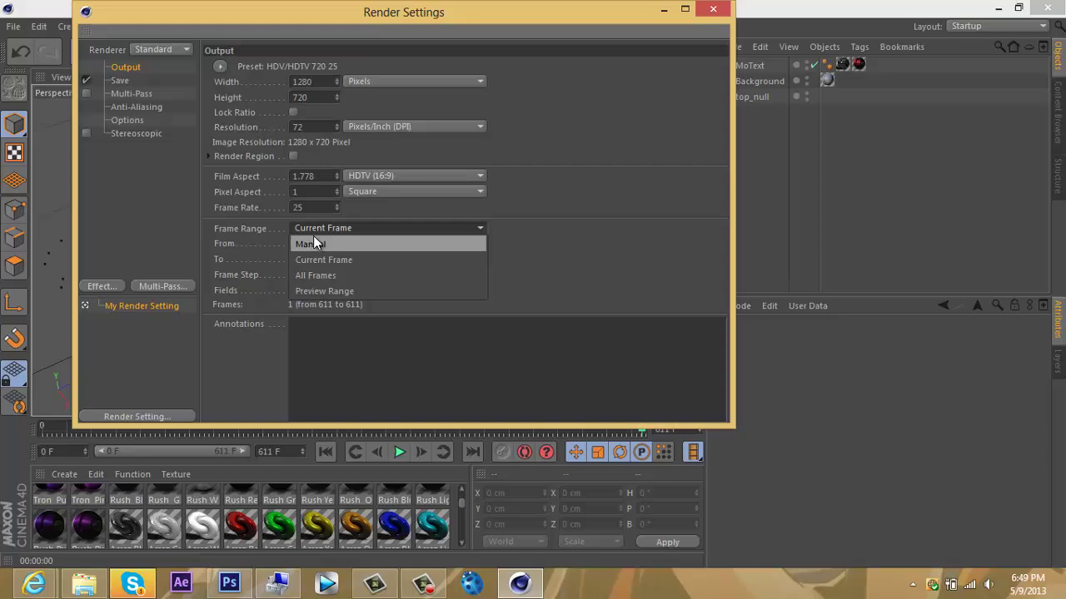
click(333, 276)
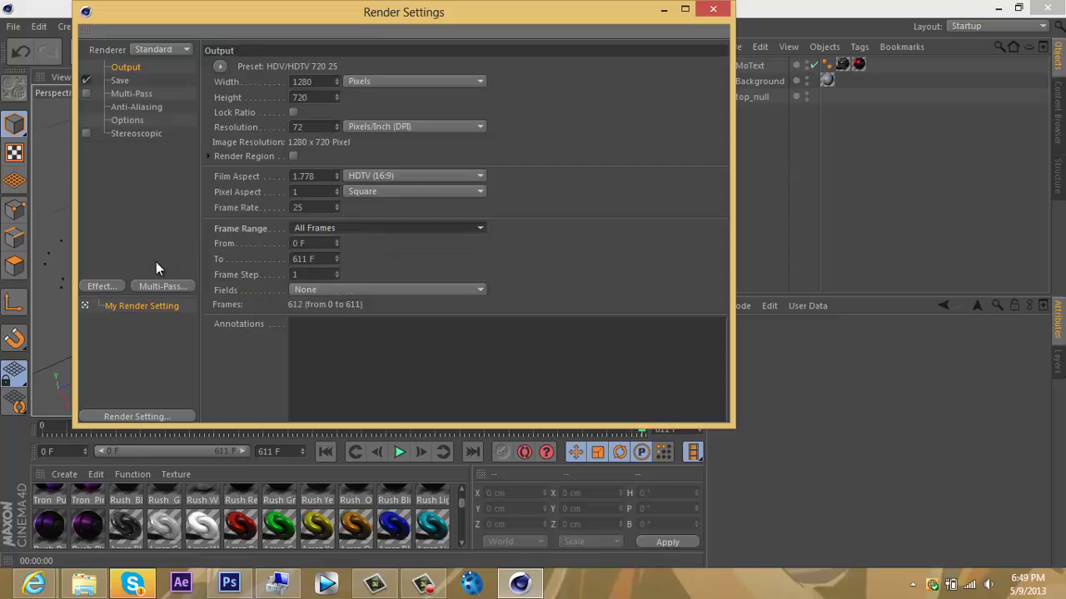
click(117, 285)
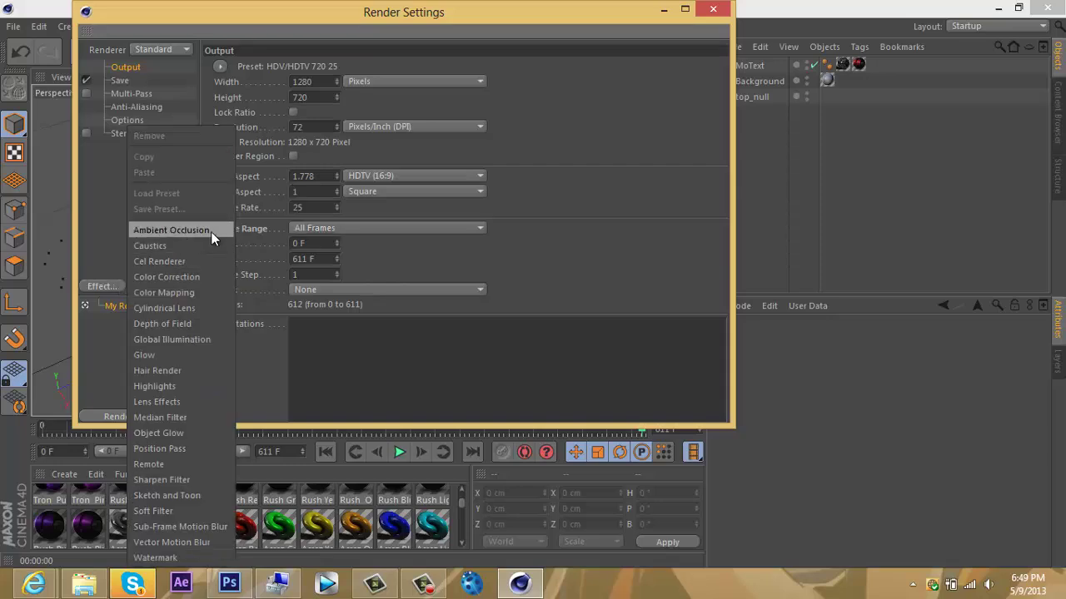
click(86, 236)
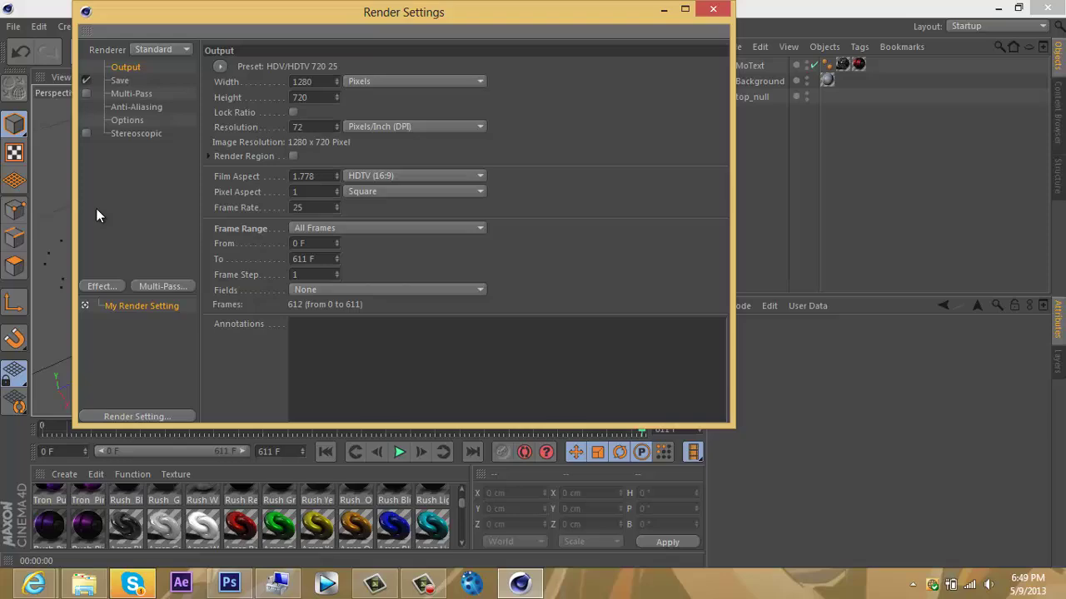
Close the Render Settings window to return to the red PLUTO TUTS scene view.
click(712, 9)
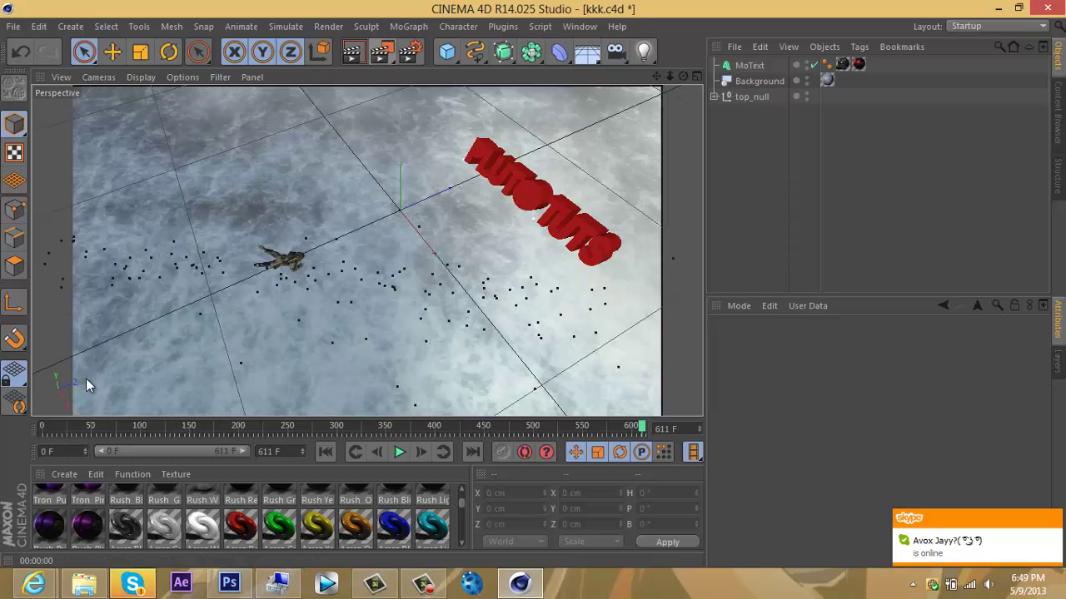
mouse_move(139, 590)
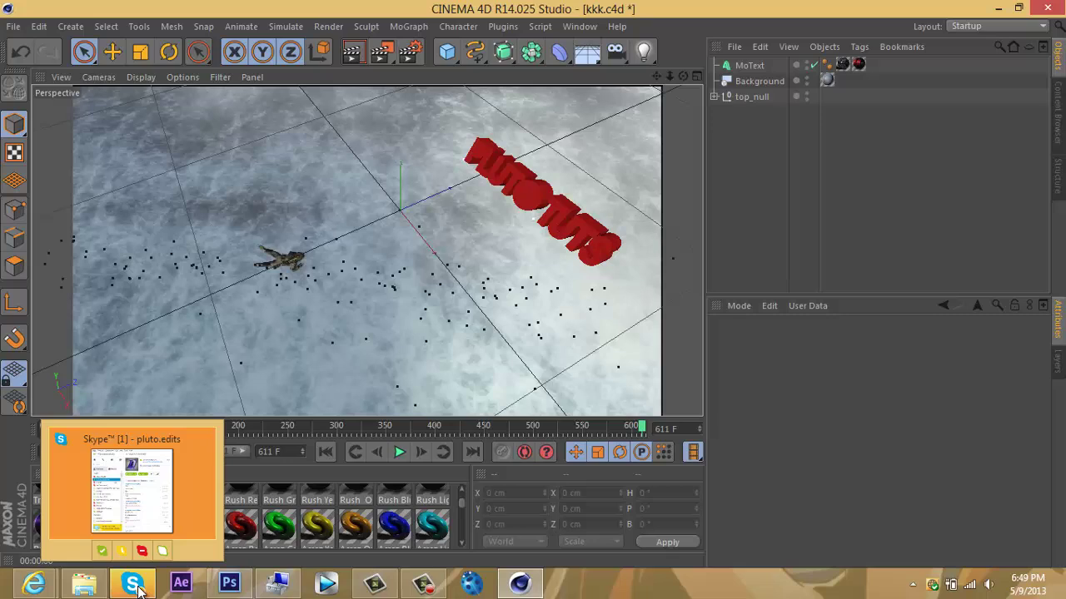
click(423, 583)
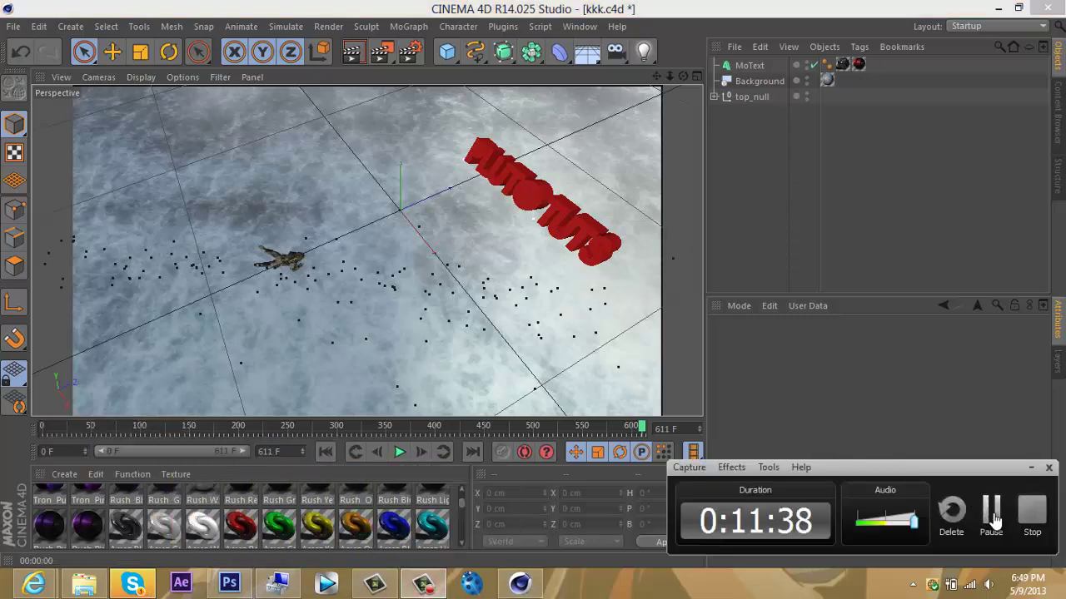